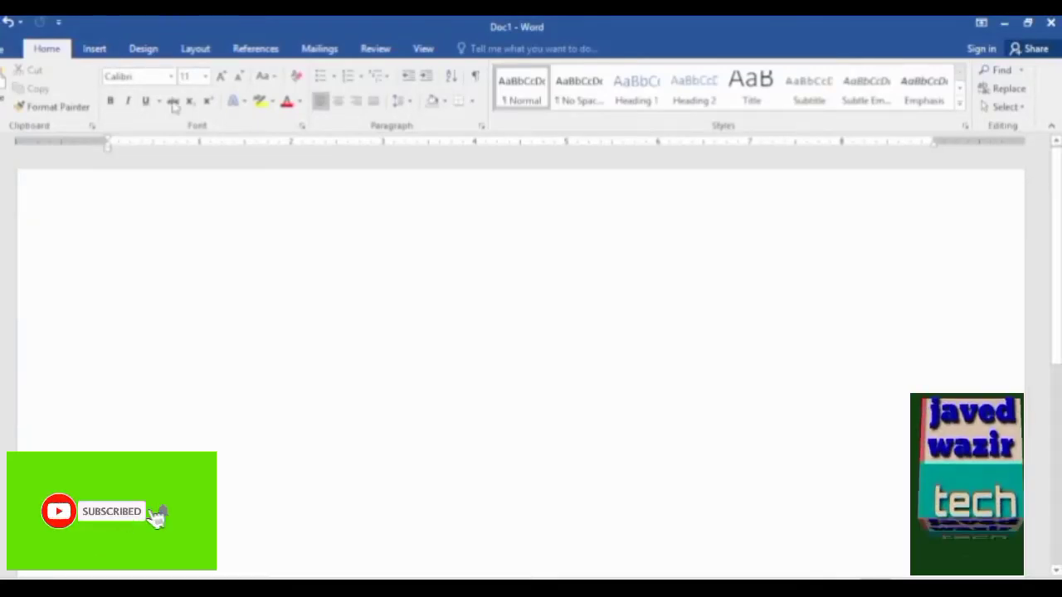
Draw a Donut shape on the page from the Shapes gallery
{"action": "left_click", "coordinate": [95, 50]}
{"action": "left_click", "coordinate": [187, 109]}
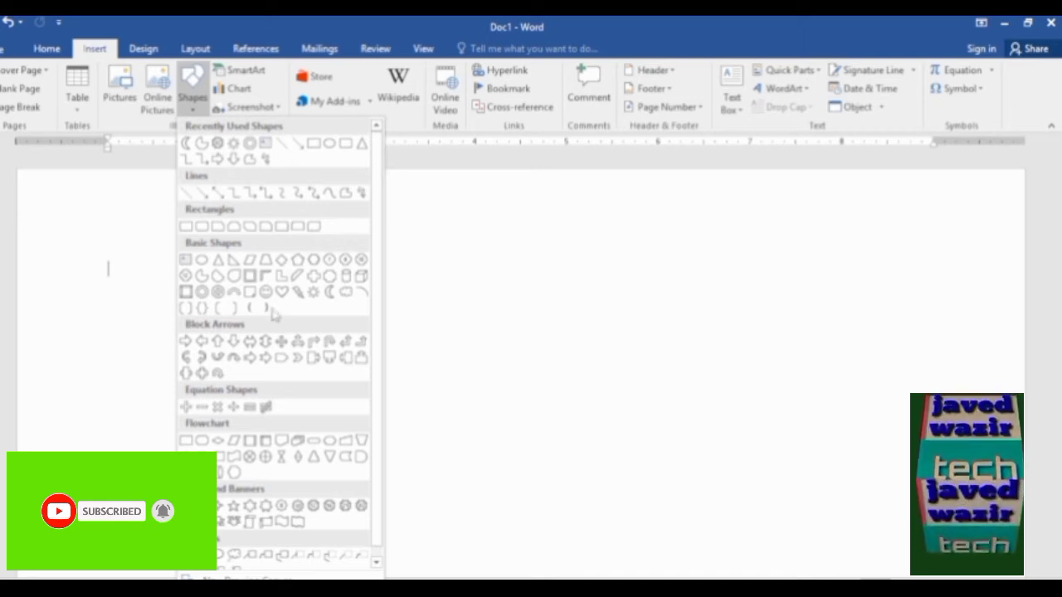
{"action": "left_click", "coordinate": [202, 294]}
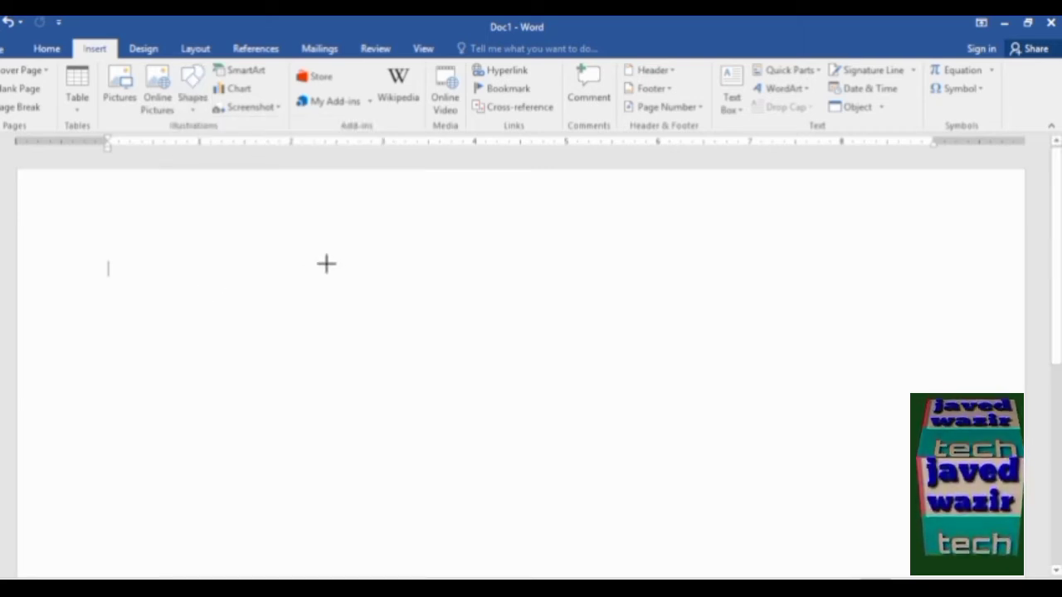
{"action": "mouse_move", "coordinate": [282, 223]}
{"action": "left_mouse_down"}
{"action": "mouse_move", "coordinate": [515, 399]}
{"action": "mouse_move", "coordinate": [605, 511]}
{"action": "left_mouse_up"}
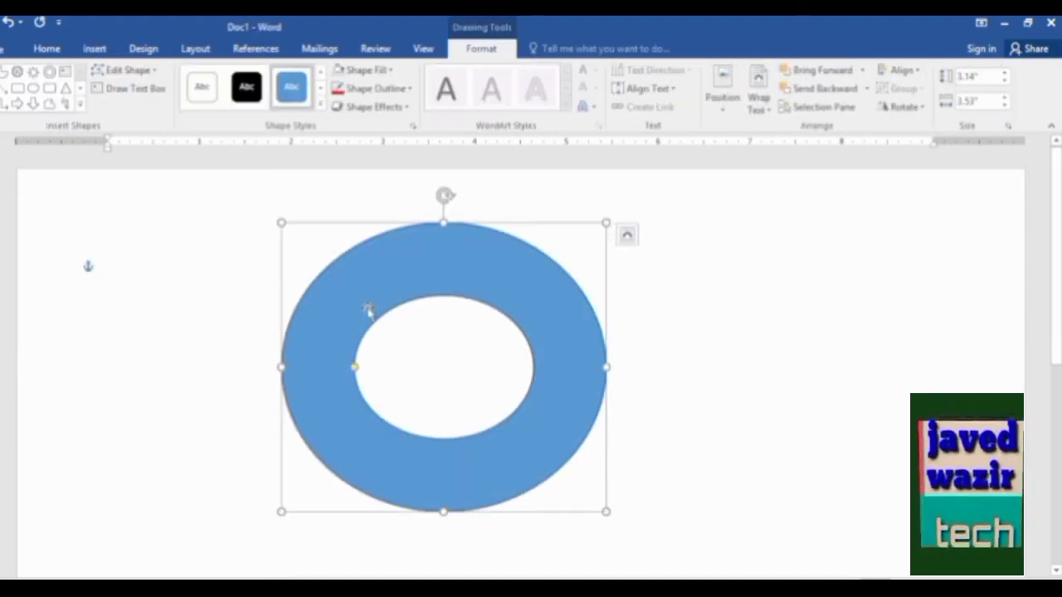
Thin the donut's ring and resize it into a circle near the top centre
{"action": "left_click_drag", "start_coordinate": [444, 222], "coordinate": [444, 216]}
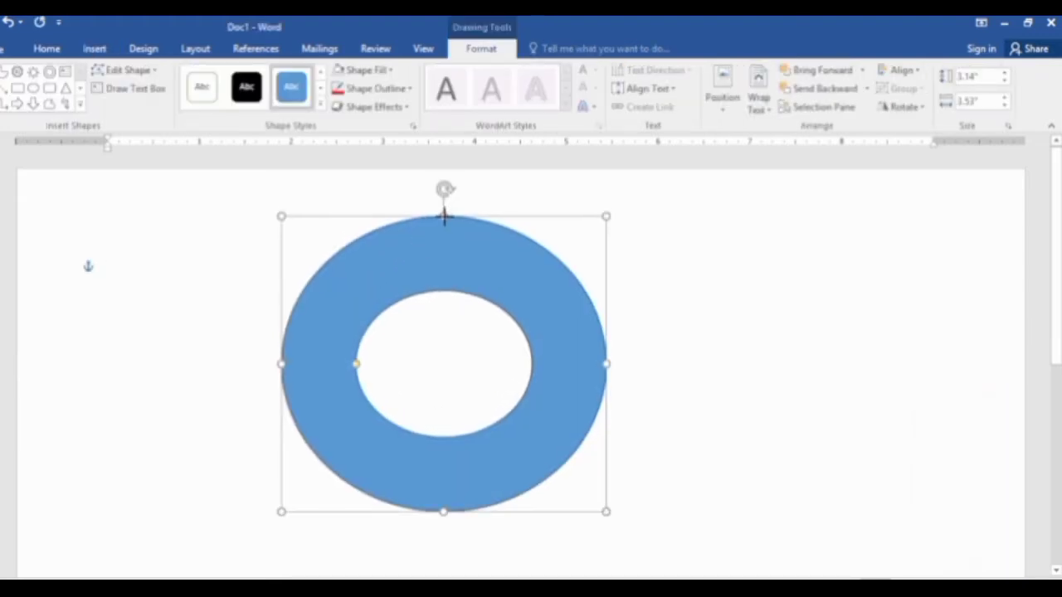
{"action": "left_click_drag", "start_coordinate": [357, 364], "coordinate": [314, 363]}
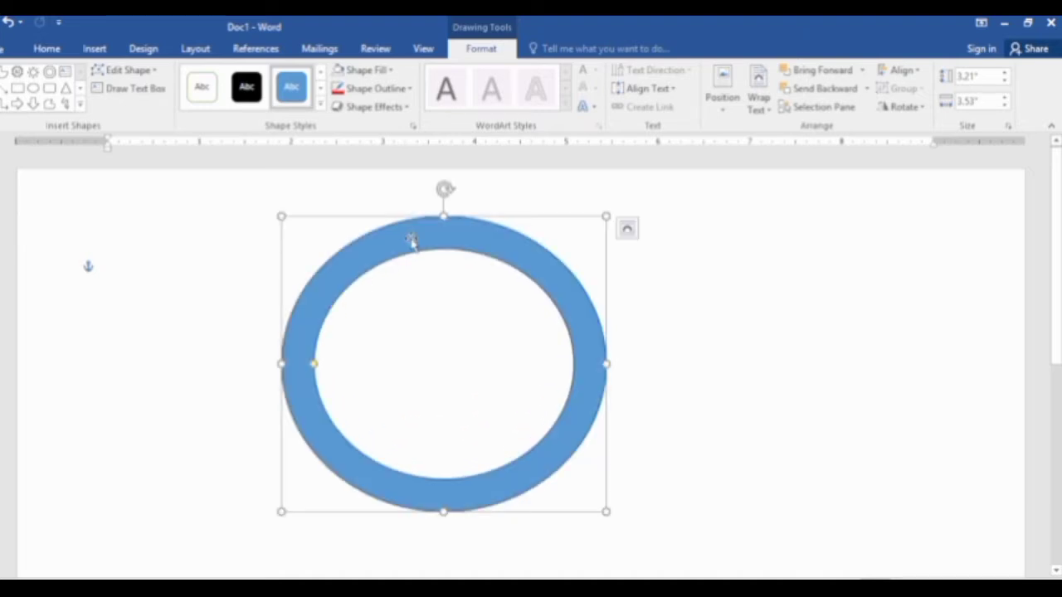
{"action": "left_click_drag", "start_coordinate": [413, 240], "coordinate": [431, 221]}
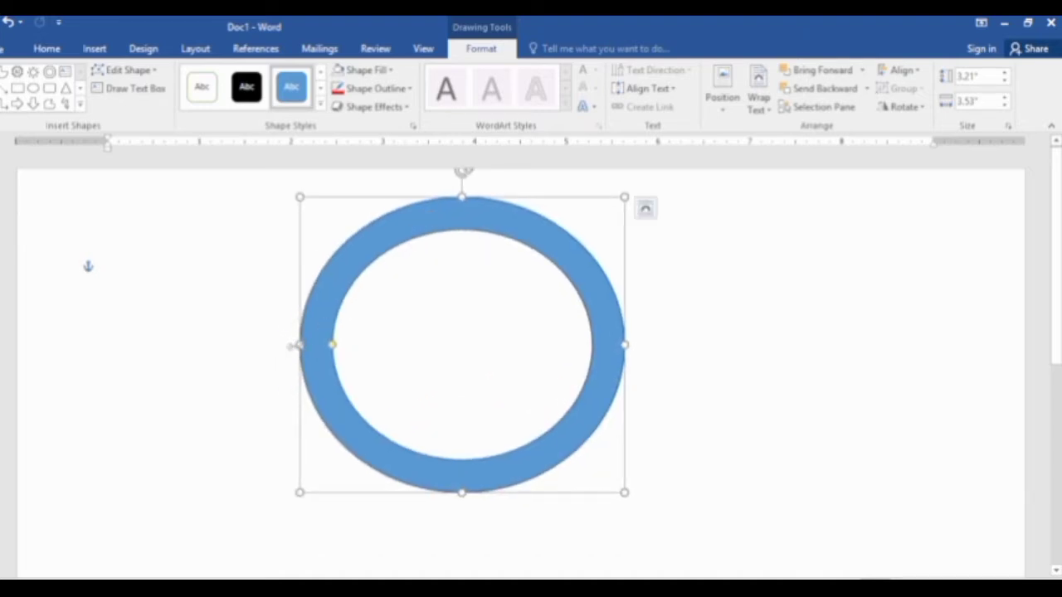
{"action": "left_click_drag", "start_coordinate": [296, 345], "coordinate": [331, 344]}
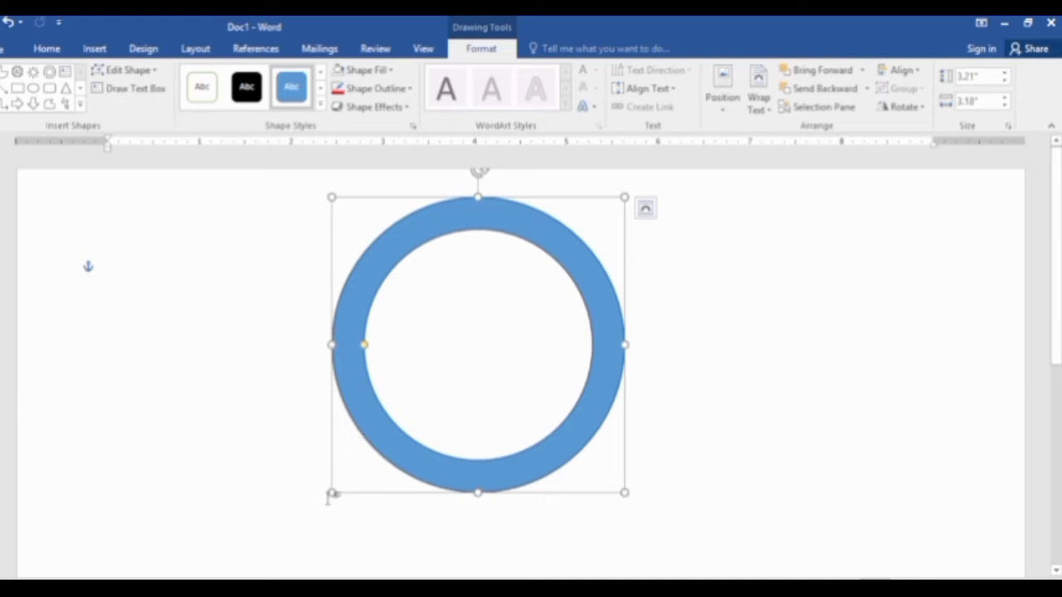
{"action": "left_click_drag", "start_coordinate": [331, 492], "coordinate": [360, 458]}
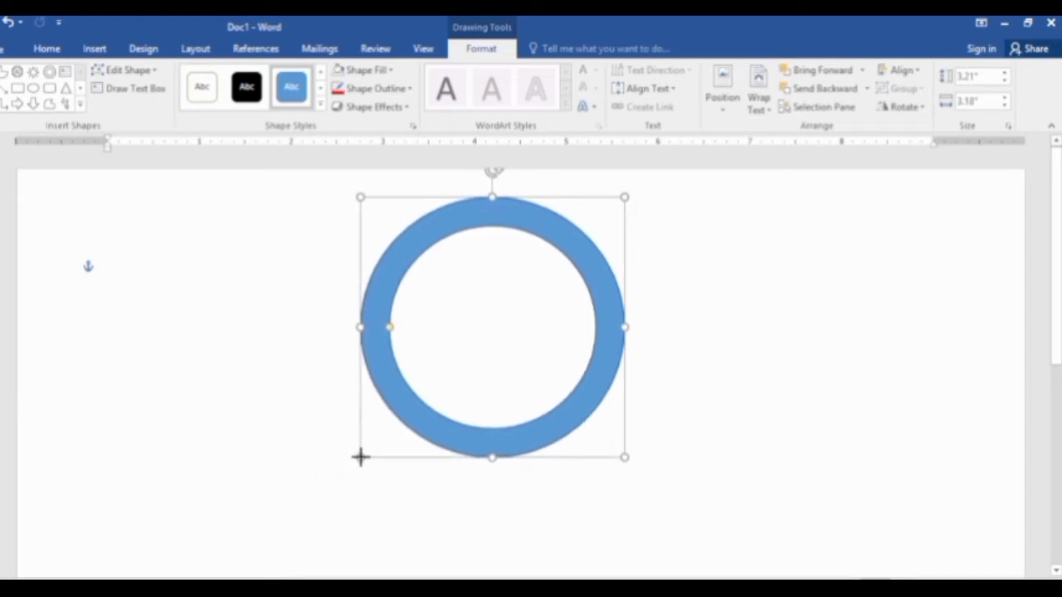
Fill the ring with the Papyrus texture and remove its outline
{"action": "left_click", "coordinate": [362, 70]}
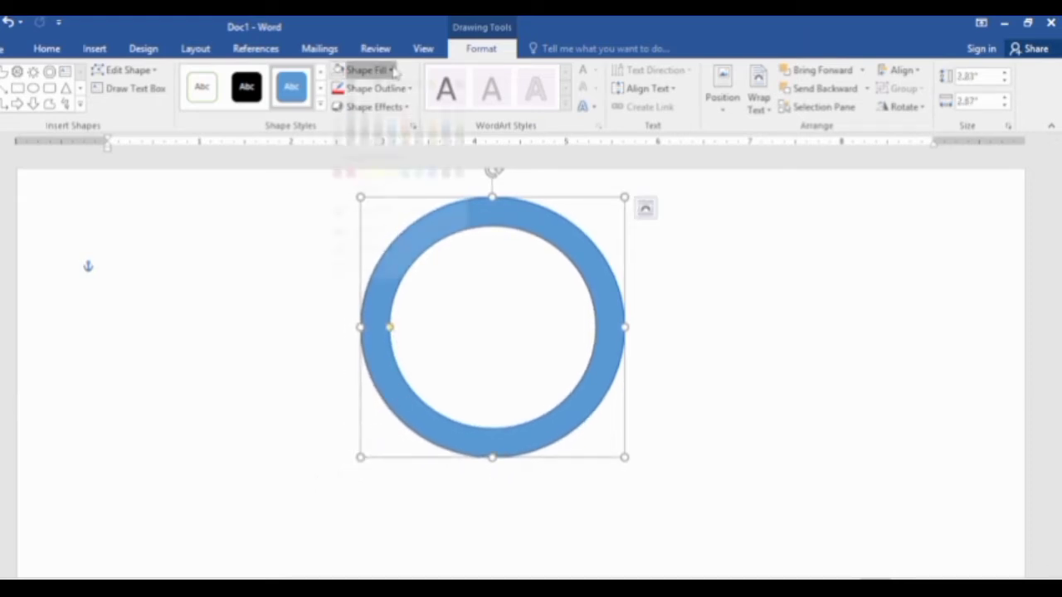
{"action": "mouse_move", "coordinate": [390, 288]}
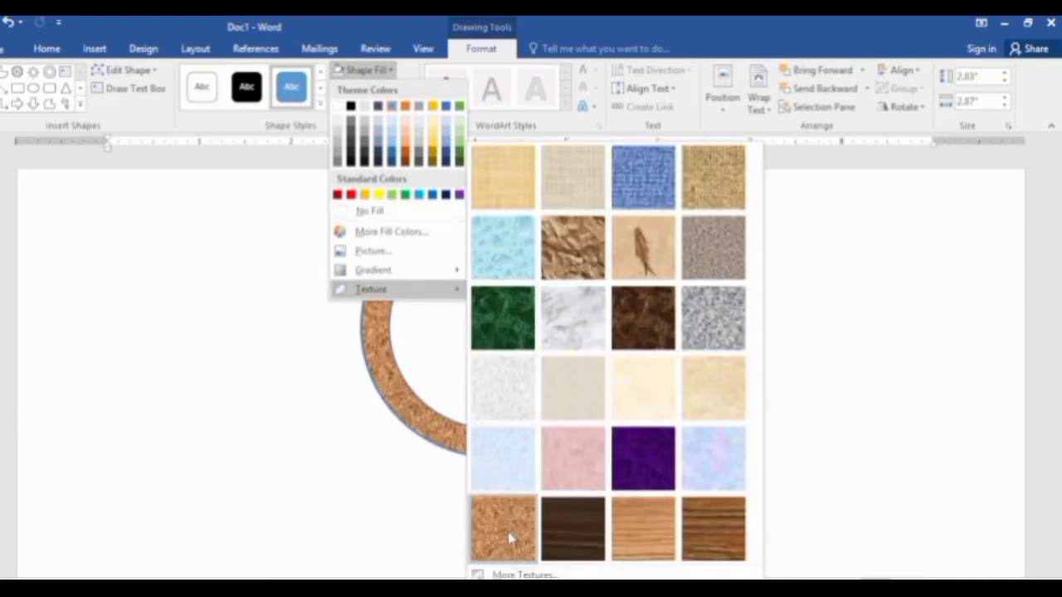
{"action": "left_click", "coordinate": [523, 193]}
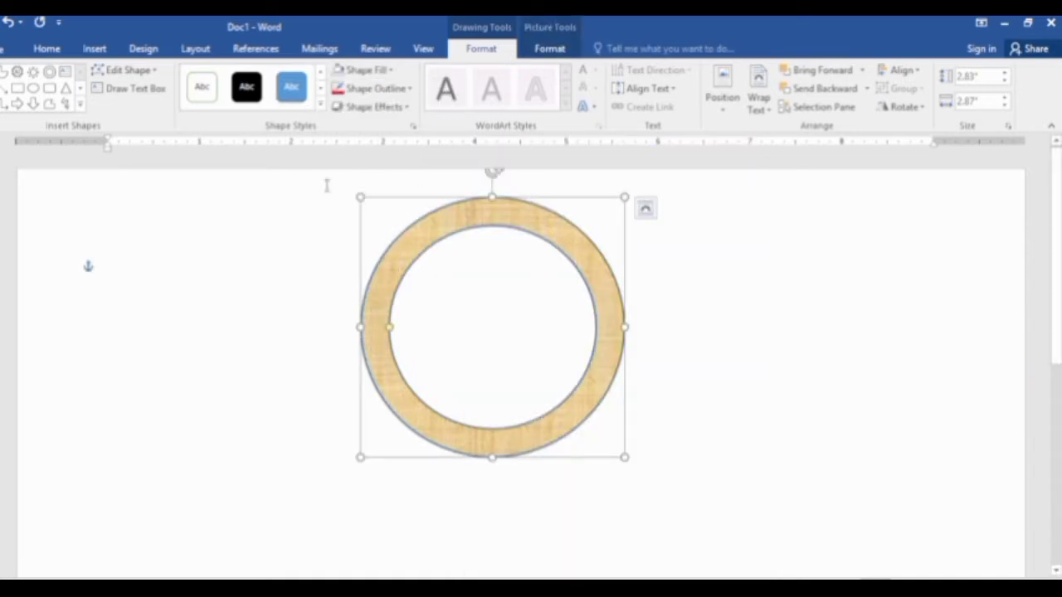
{"action": "left_click", "coordinate": [373, 88]}
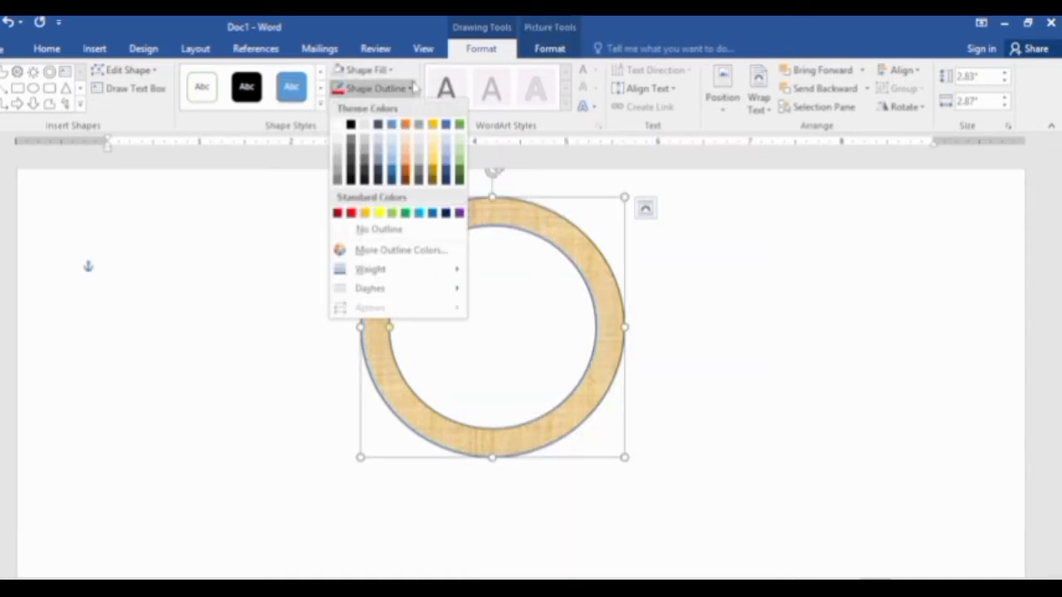
{"action": "left_click", "coordinate": [377, 230]}
{"action": "left_click", "coordinate": [285, 249]}
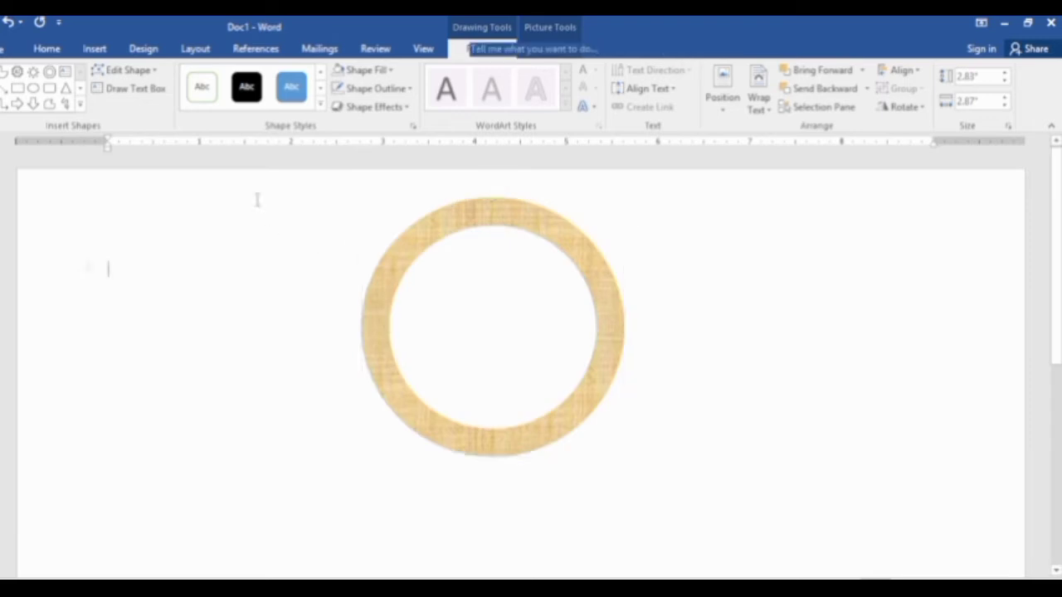
{"action": "left_click", "coordinate": [94, 48]}
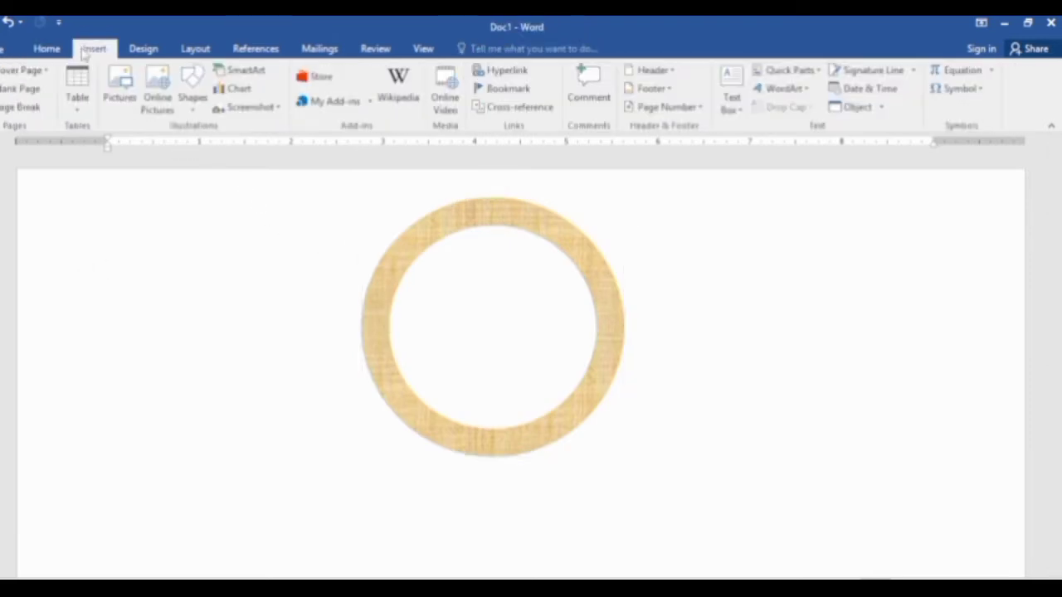
Draw a 32-point star and centre it over the ring
{"action": "left_click", "coordinate": [192, 91]}
{"action": "left_click", "coordinate": [362, 506]}
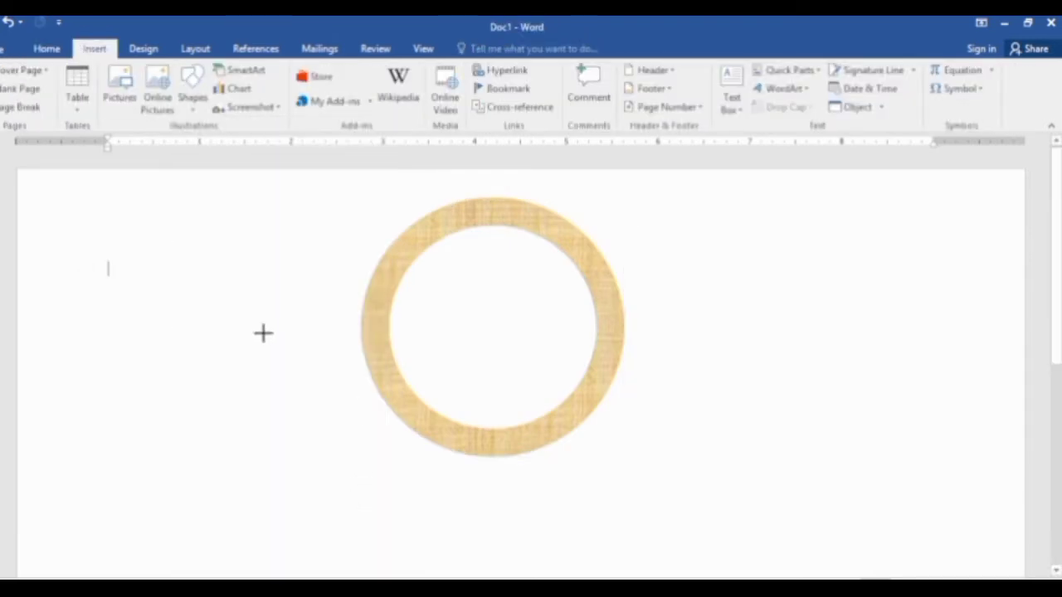
{"action": "left_click_drag", "start_coordinate": [185, 280], "coordinate": [459, 531]}
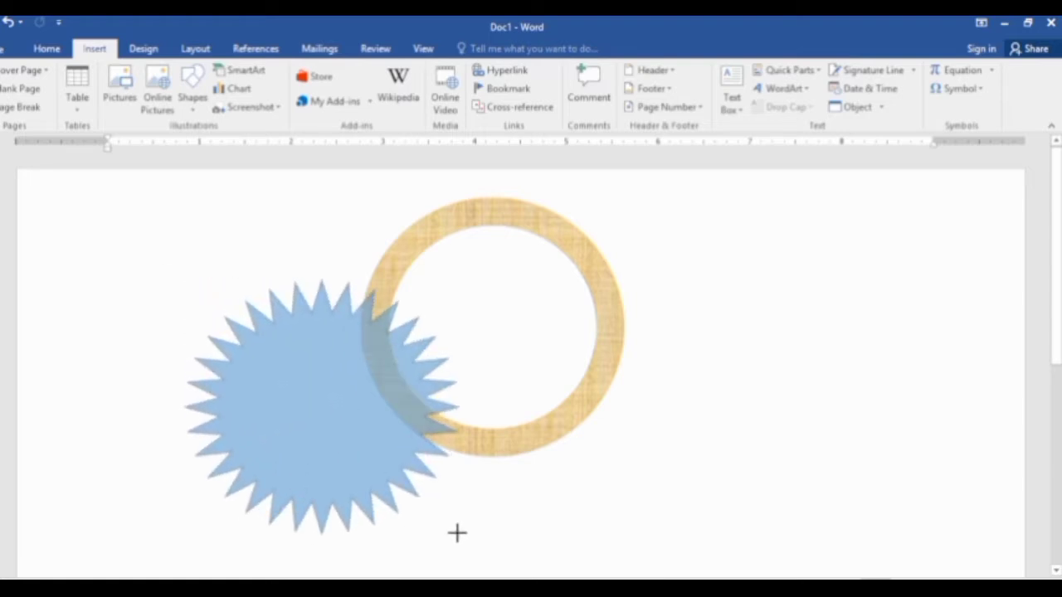
{"action": "left_click_drag", "start_coordinate": [277, 434], "coordinate": [447, 353]}
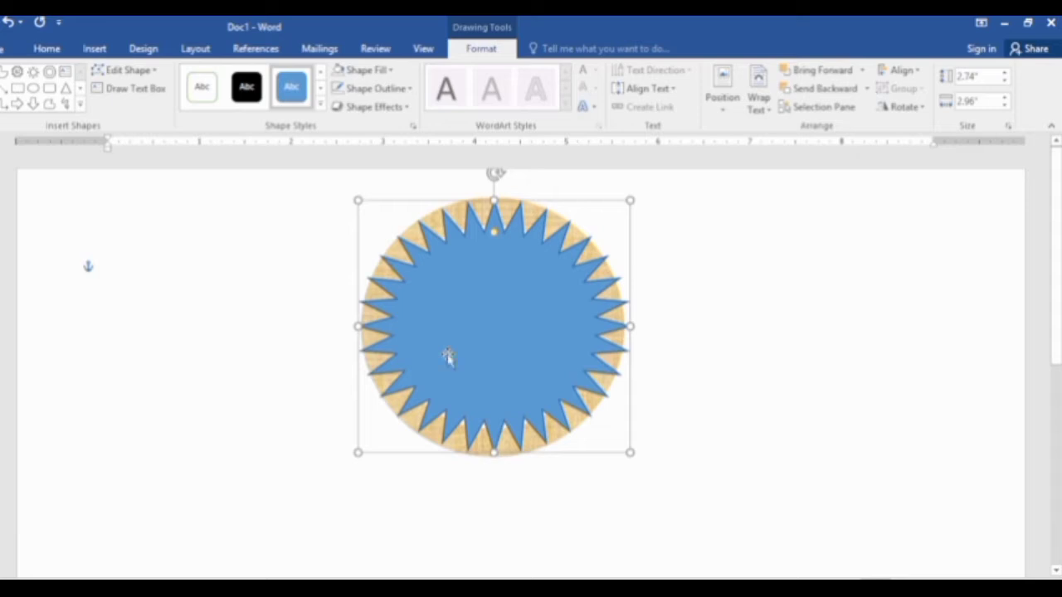
Shorten the star's spikes and shrink it to fit inside the ring
{"action": "left_click_drag", "start_coordinate": [495, 235], "coordinate": [494, 226]}
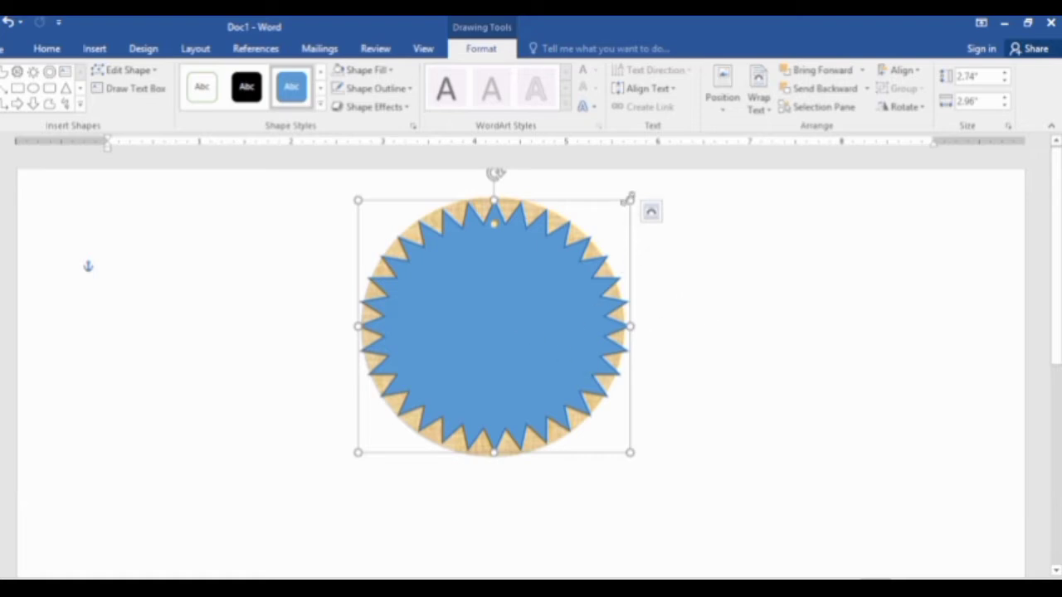
{"action": "left_click_drag", "start_coordinate": [626, 199], "coordinate": [624, 200]}
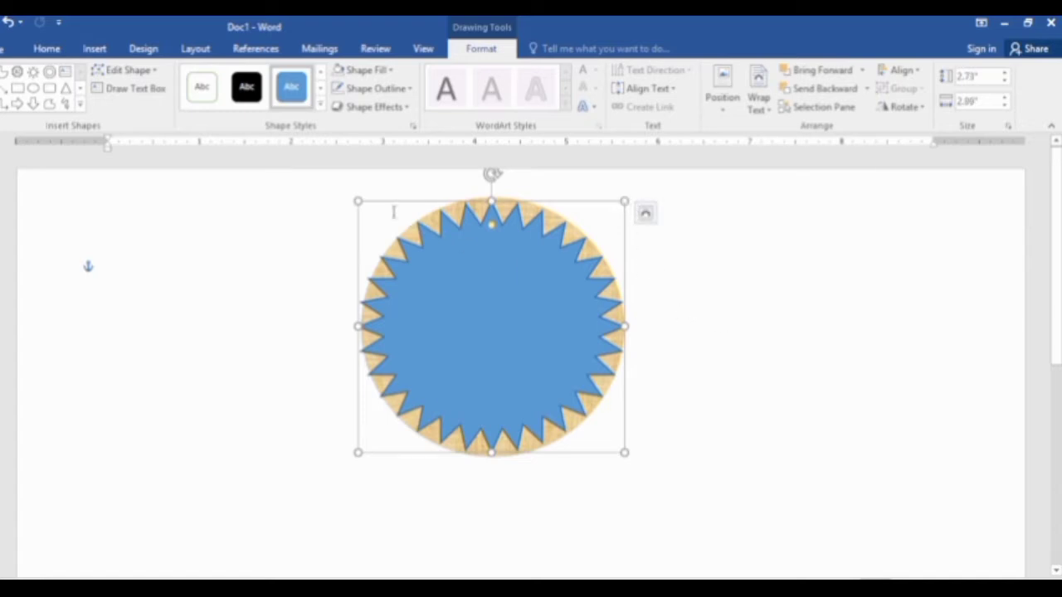
{"action": "left_click_drag", "start_coordinate": [357, 197], "coordinate": [363, 204]}
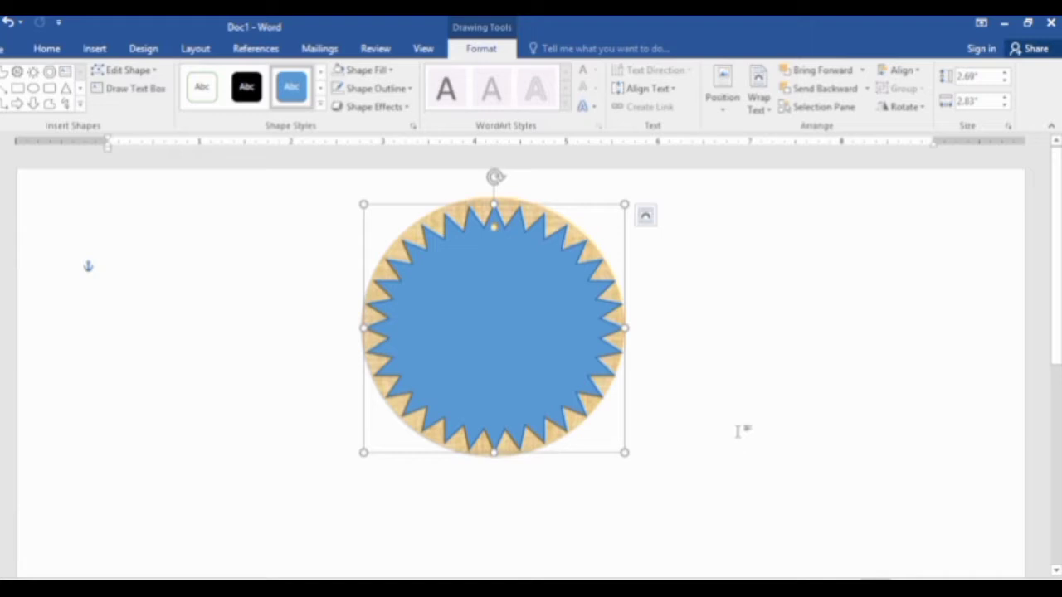
{"action": "left_click", "coordinate": [751, 380]}
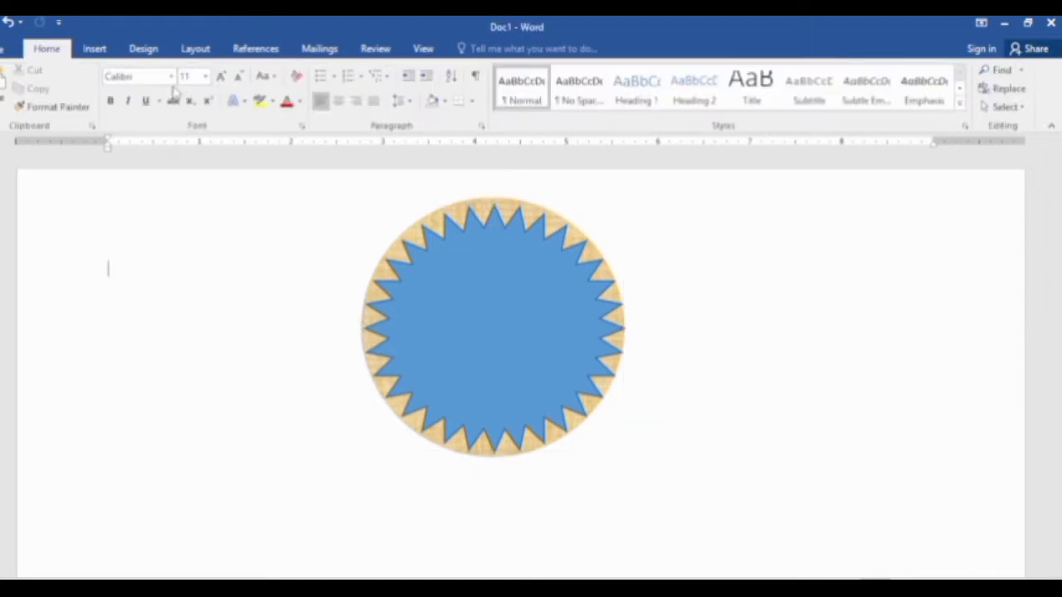
Draw a circle over the star's centre and remove its blue fill, leaving a white centre
{"action": "left_click", "coordinate": [94, 49]}
{"action": "left_click", "coordinate": [199, 98]}
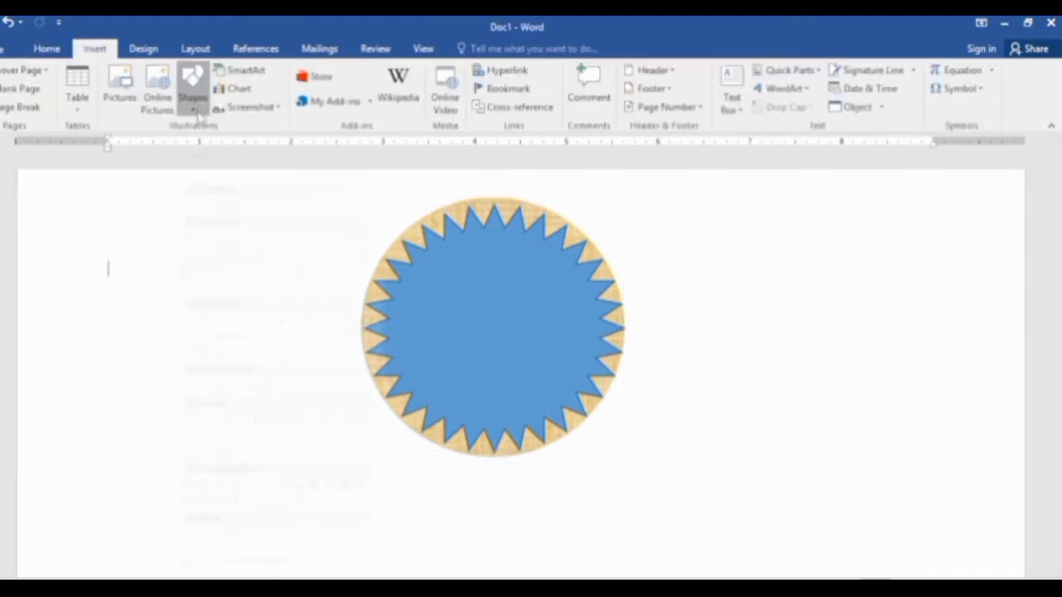
{"action": "left_click", "coordinate": [327, 148]}
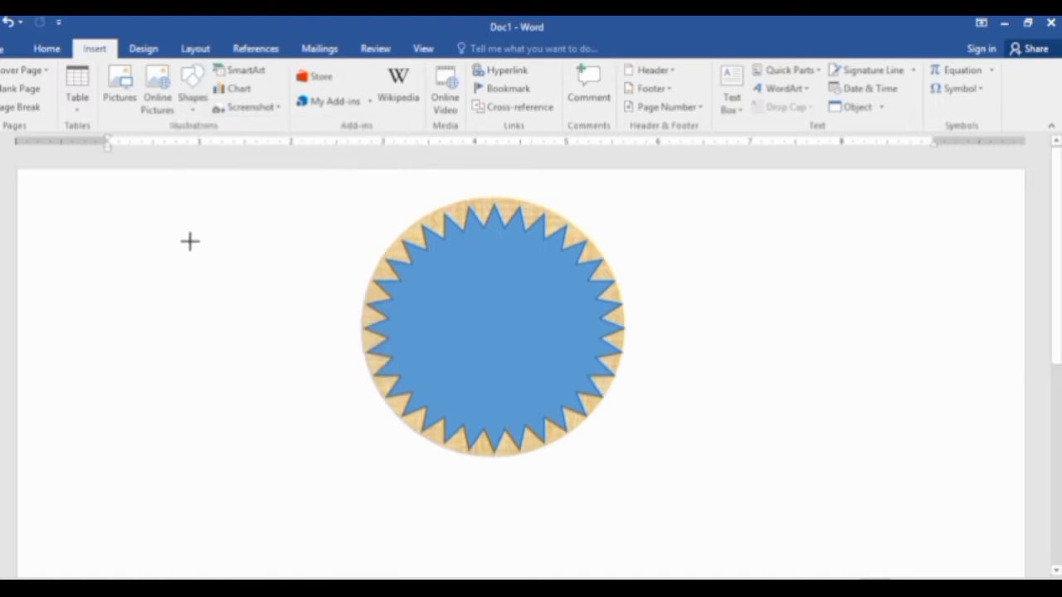
{"action": "mouse_move", "coordinate": [193, 230]}
{"action": "left_mouse_down"}
{"action": "mouse_move", "coordinate": [419, 399]}
{"action": "mouse_move", "coordinate": [406, 447]}
{"action": "left_mouse_up"}
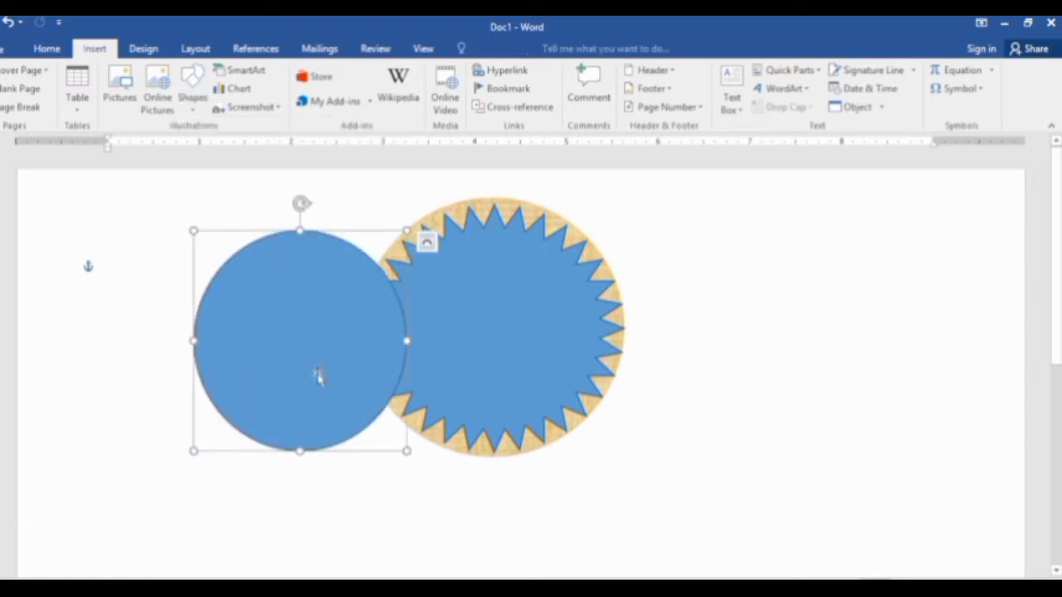
{"action": "left_click_drag", "start_coordinate": [346, 350], "coordinate": [482, 342]}
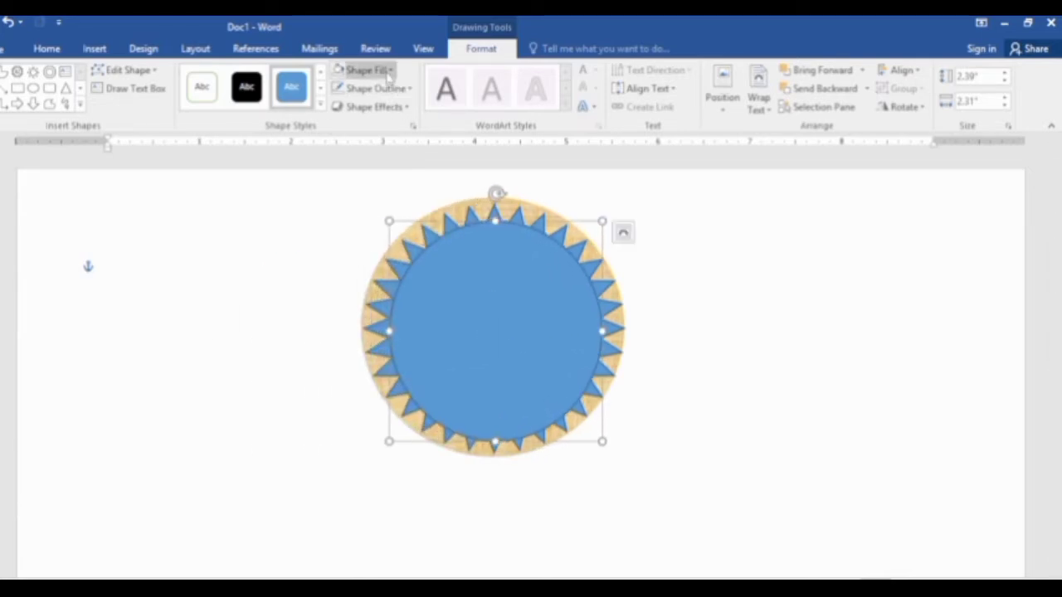
{"action": "left_click", "coordinate": [392, 73]}
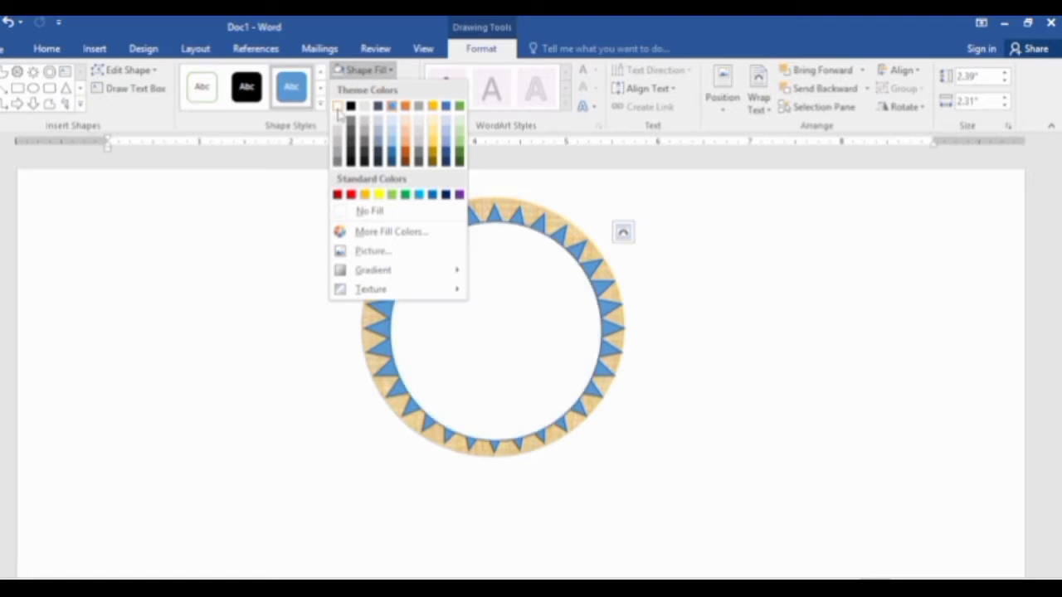
{"action": "left_click", "coordinate": [358, 208]}
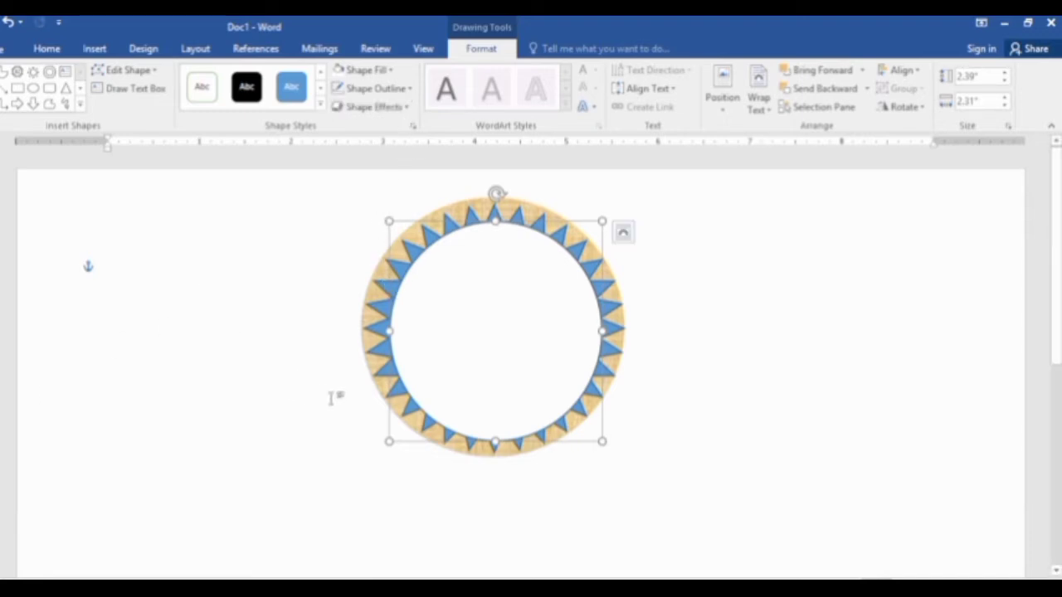
Fine-tune the centre circle and starburst so they measure about 2.35" tall
{"action": "scroll", "coordinate": [515, 407], "scroll_direction": "up", "scroll_amount": 2}
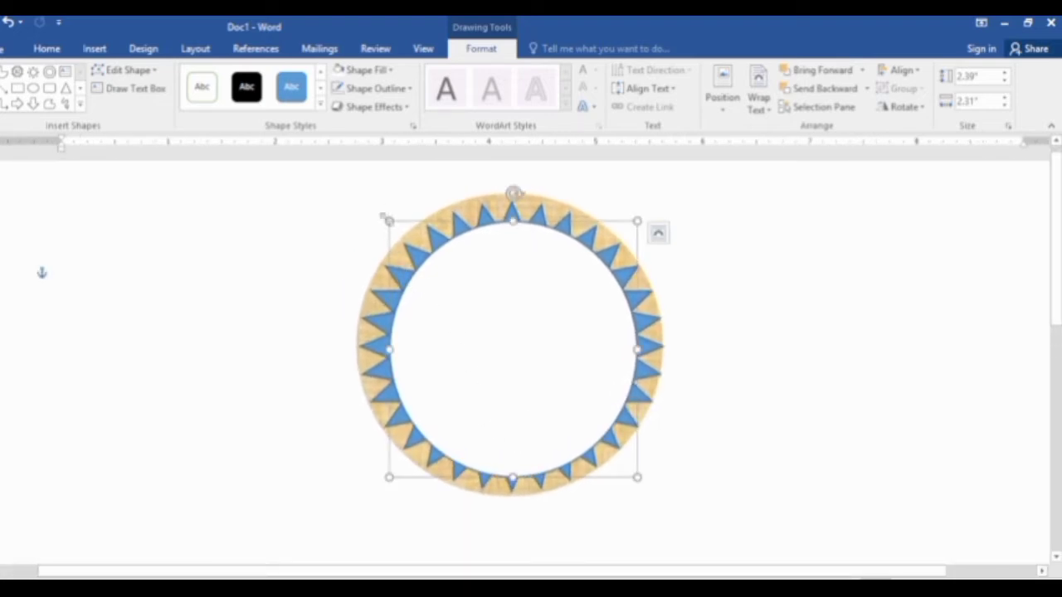
{"action": "left_click_drag", "start_coordinate": [384, 218], "coordinate": [381, 213]}
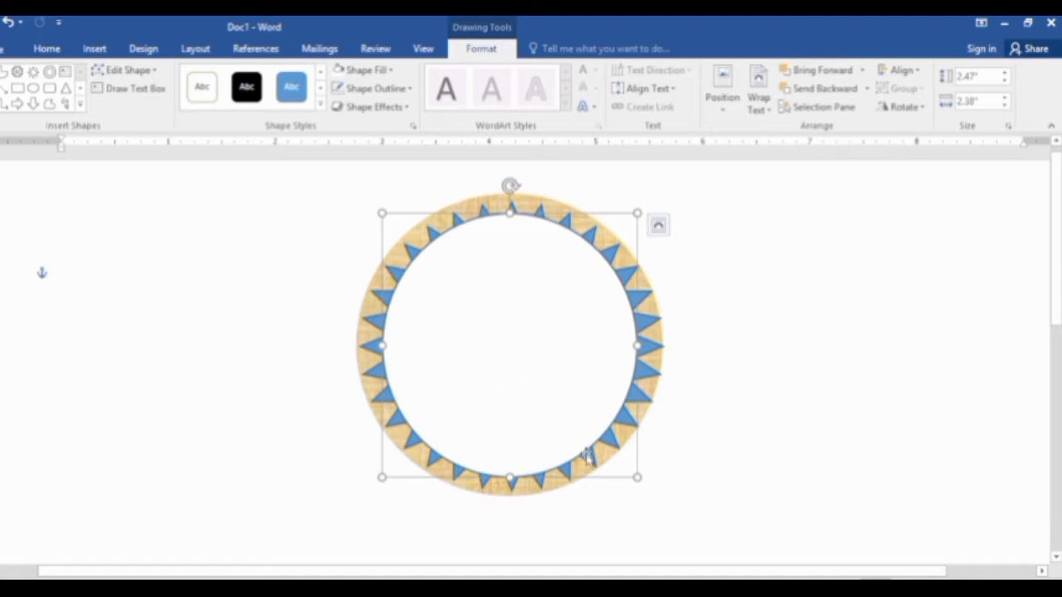
{"action": "left_click_drag", "start_coordinate": [585, 455], "coordinate": [601, 458]}
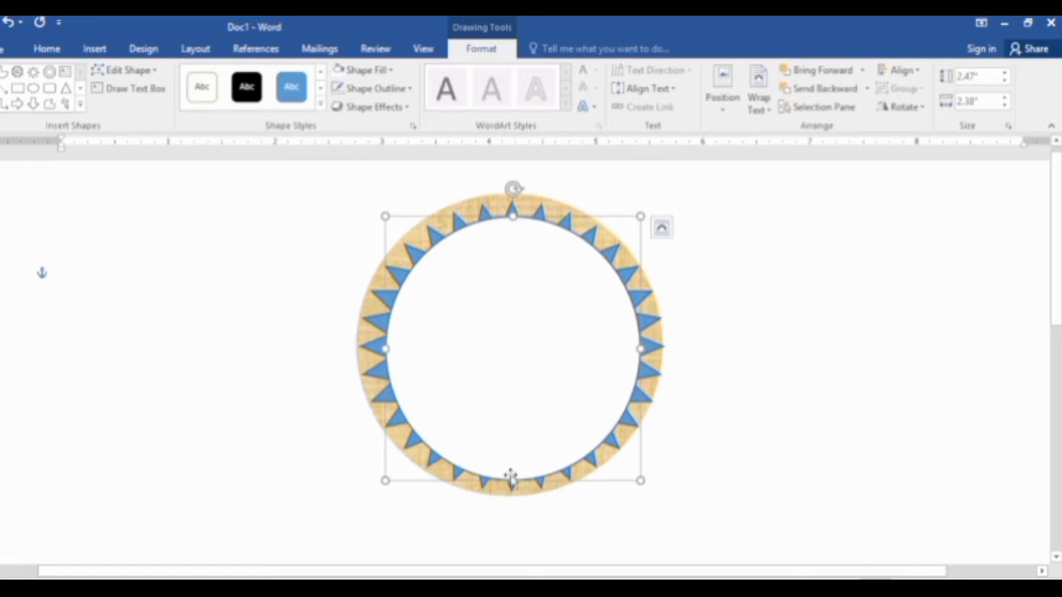
{"action": "left_click_drag", "start_coordinate": [512, 479], "coordinate": [513, 475]}
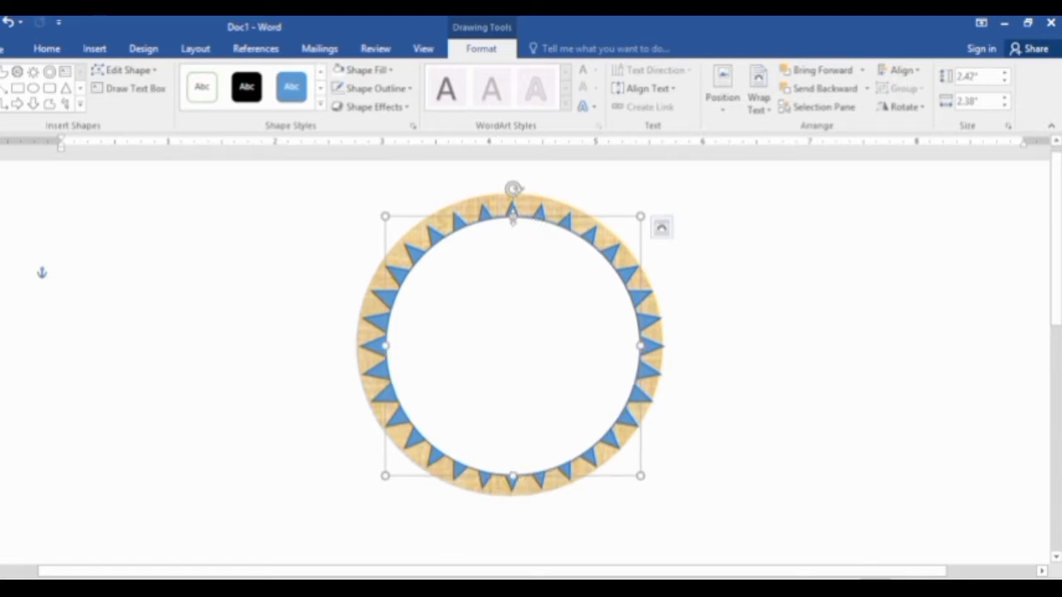
{"action": "left_click_drag", "start_coordinate": [512, 214], "coordinate": [513, 219]}
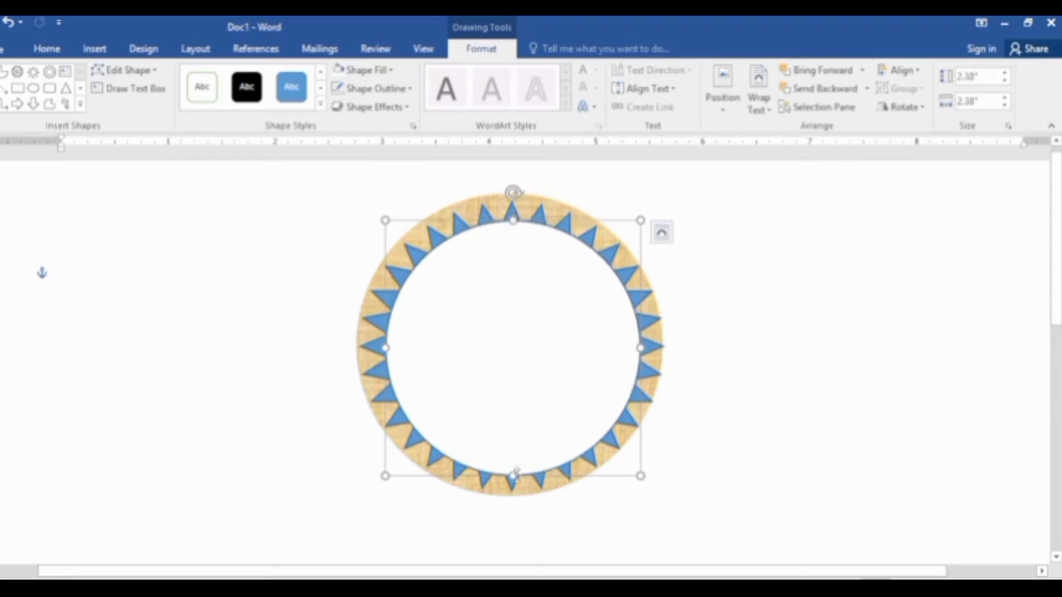
{"action": "left_click_drag", "start_coordinate": [514, 475], "coordinate": [514, 472]}
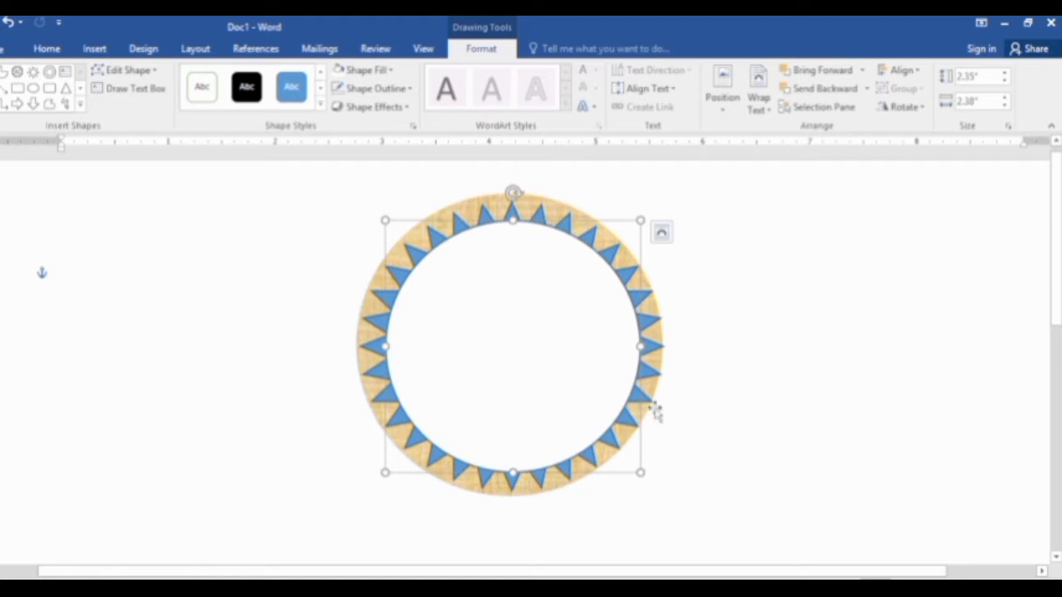
{"action": "left_click", "coordinate": [252, 180]}
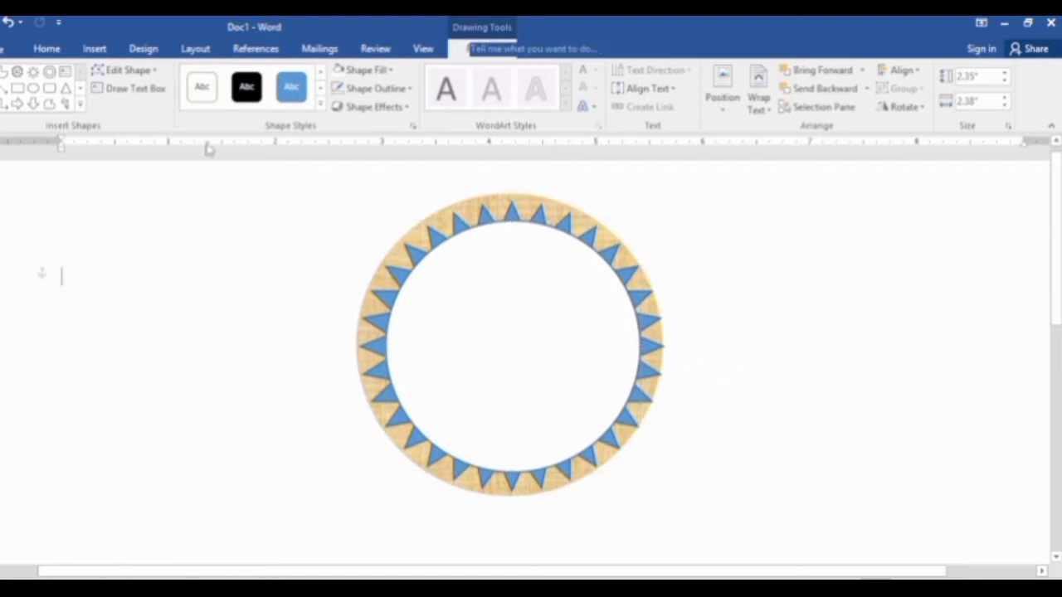
{"action": "left_click", "coordinate": [94, 48]}
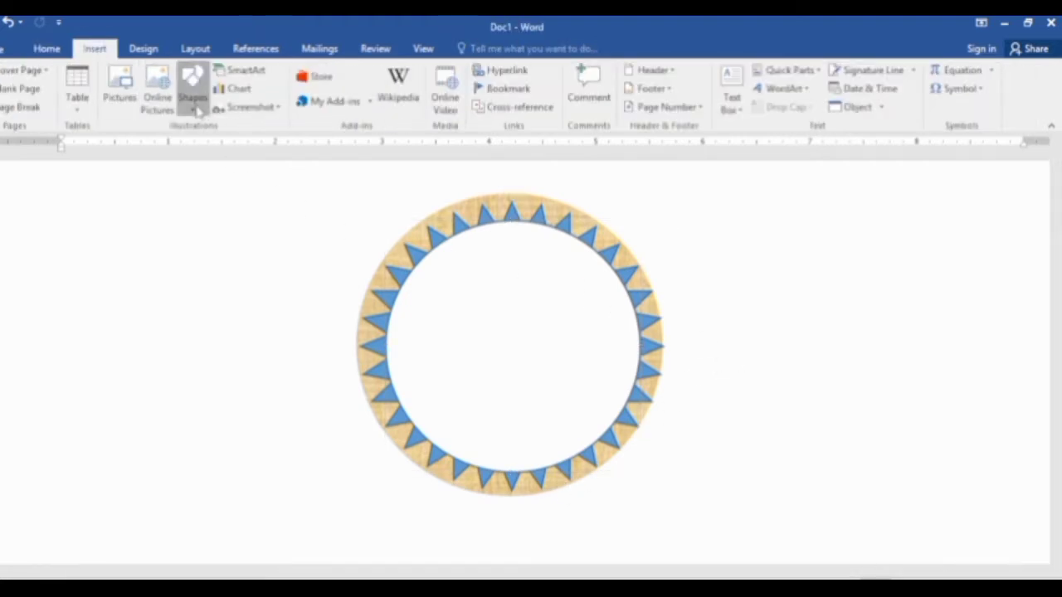
Draw a donut sized to fit inside the starburst ring and widen its hole
{"action": "left_click", "coordinate": [192, 95]}
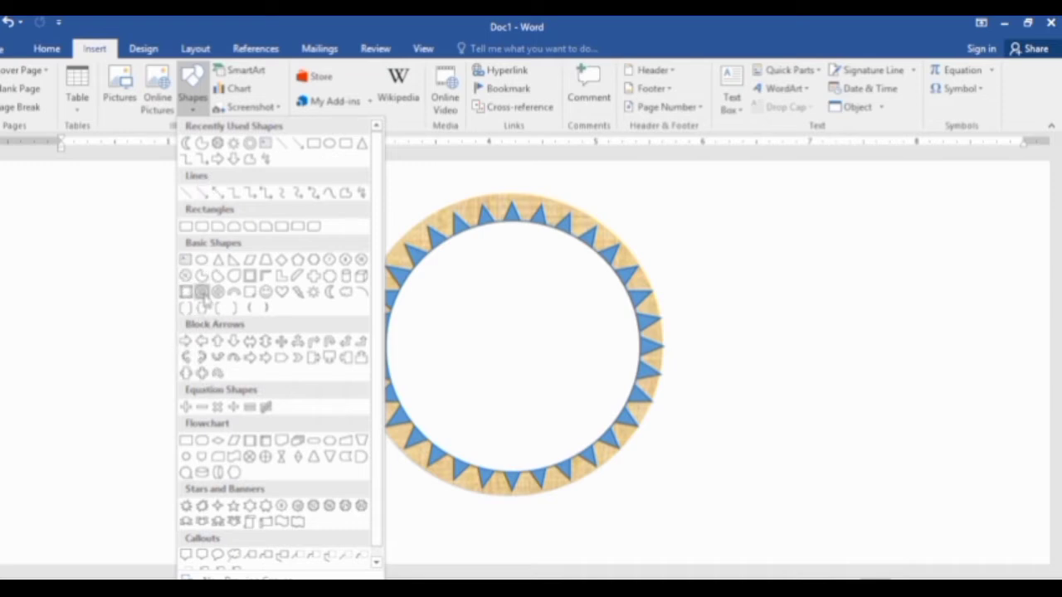
{"action": "left_click", "coordinate": [203, 295]}
{"action": "left_click_drag", "start_coordinate": [424, 260], "coordinate": [628, 471]}
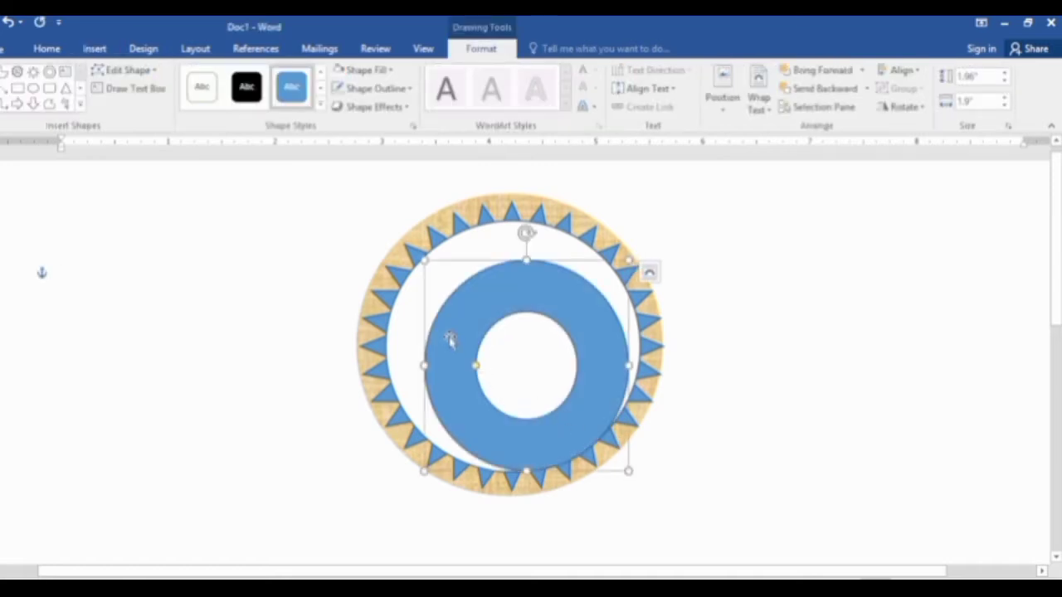
{"action": "mouse_move", "coordinate": [449, 338]}
{"action": "left_mouse_down"}
{"action": "mouse_move", "coordinate": [442, 305]}
{"action": "mouse_move", "coordinate": [390, 333]}
{"action": "left_mouse_up"}
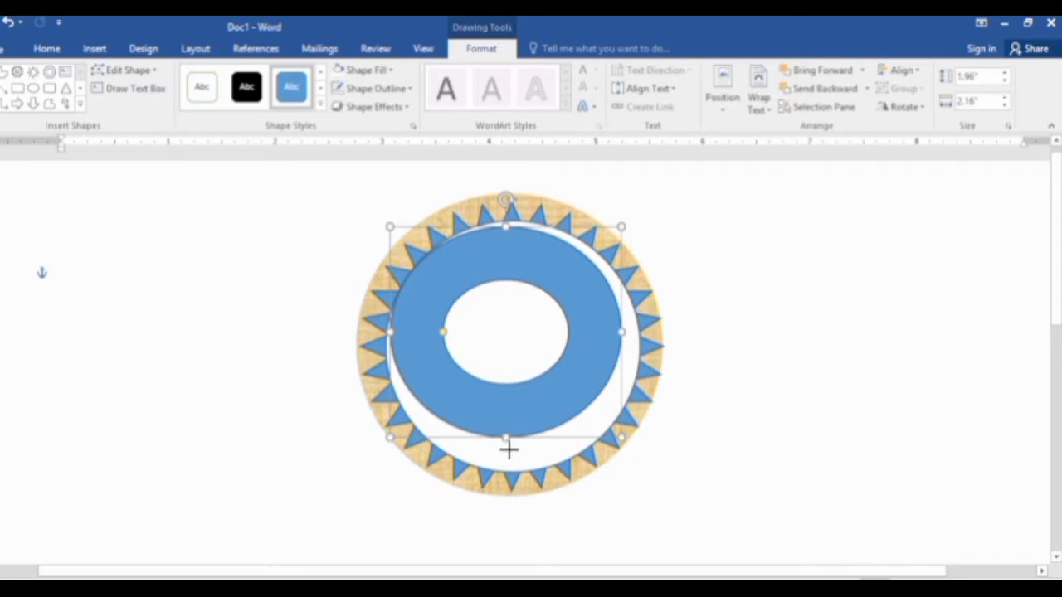
{"action": "left_click_drag", "start_coordinate": [509, 448], "coordinate": [510, 485]}
{"action": "left_click_drag", "start_coordinate": [620, 349], "coordinate": [640, 349]}
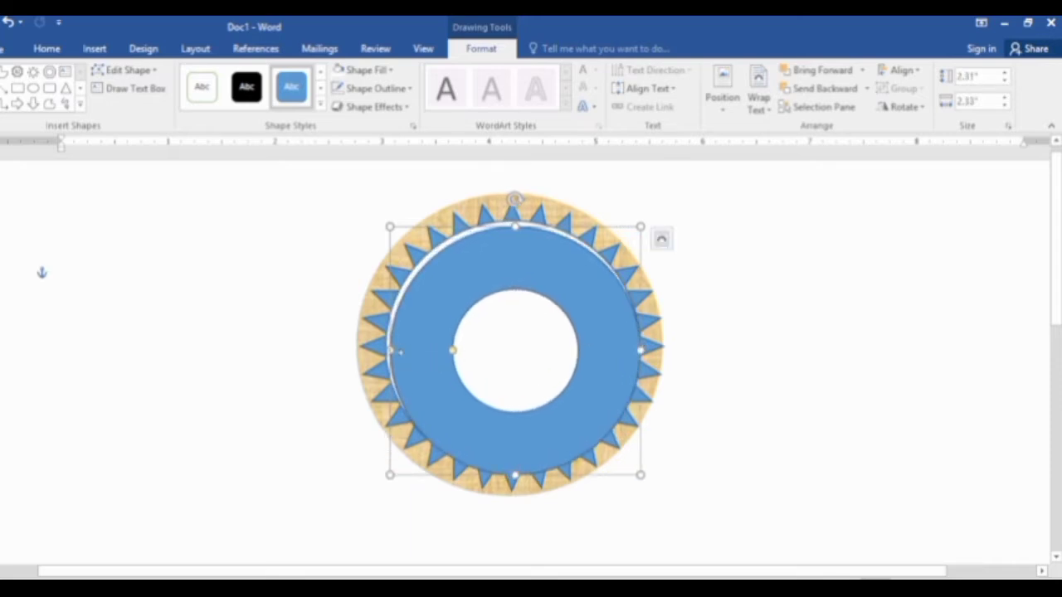
{"action": "left_click_drag", "start_coordinate": [391, 351], "coordinate": [389, 350]}
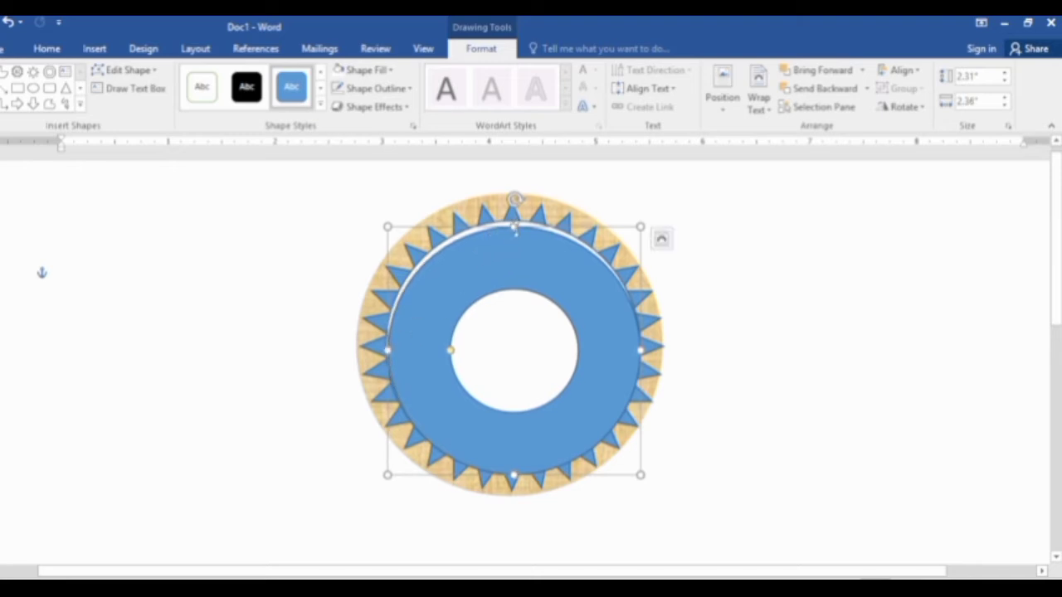
{"action": "left_click_drag", "start_coordinate": [516, 225], "coordinate": [516, 220]}
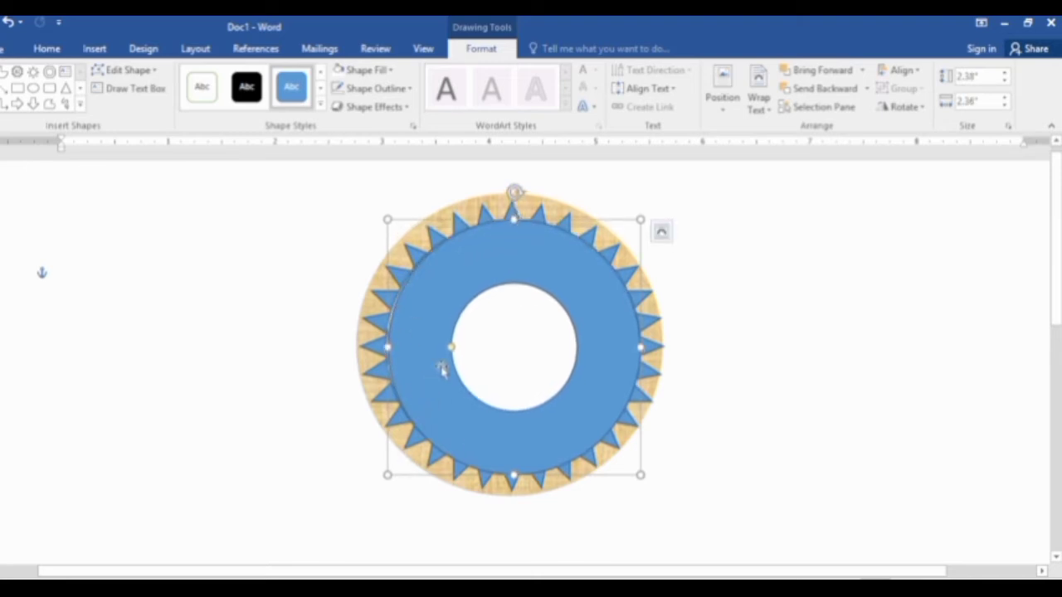
{"action": "left_click_drag", "start_coordinate": [451, 348], "coordinate": [415, 329]}
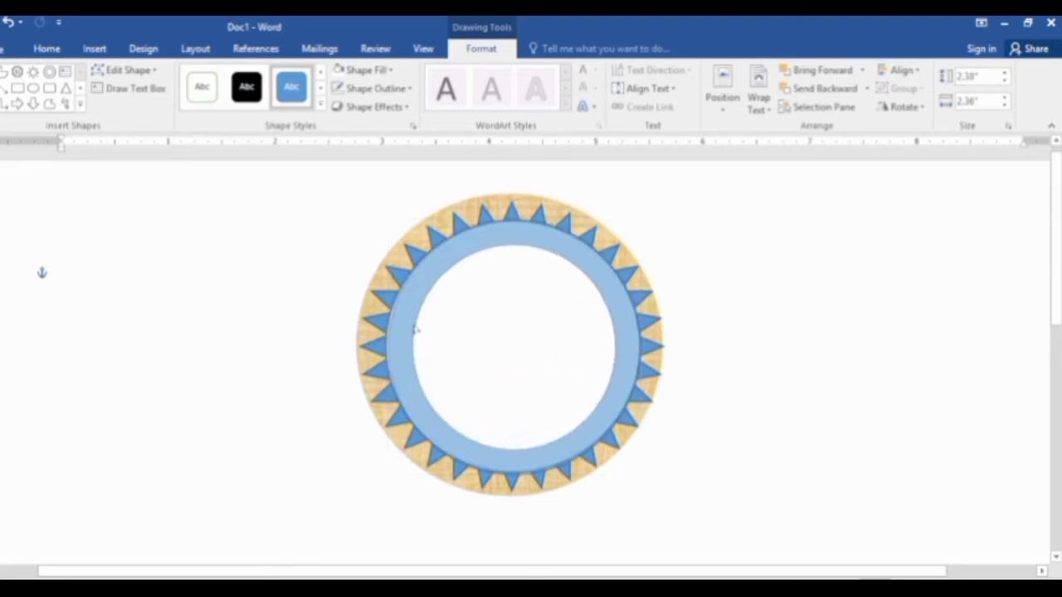
{"action": "left_click_drag", "start_coordinate": [415, 329], "coordinate": [412, 336]}
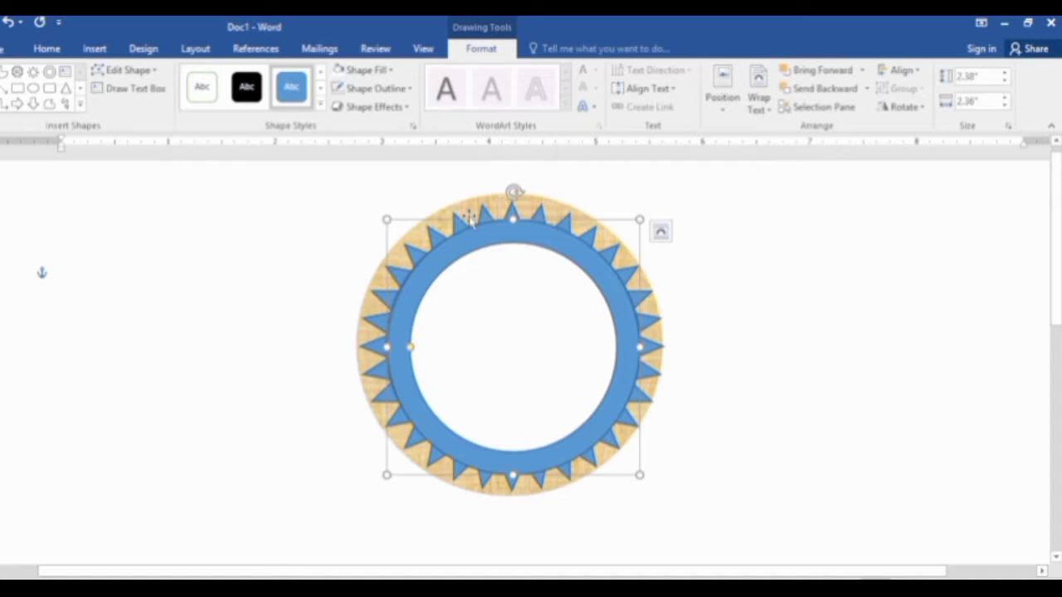
Set the inner donut to No Fill with a yellow outline
{"action": "left_click", "coordinate": [365, 70]}
{"action": "left_click", "coordinate": [369, 211]}
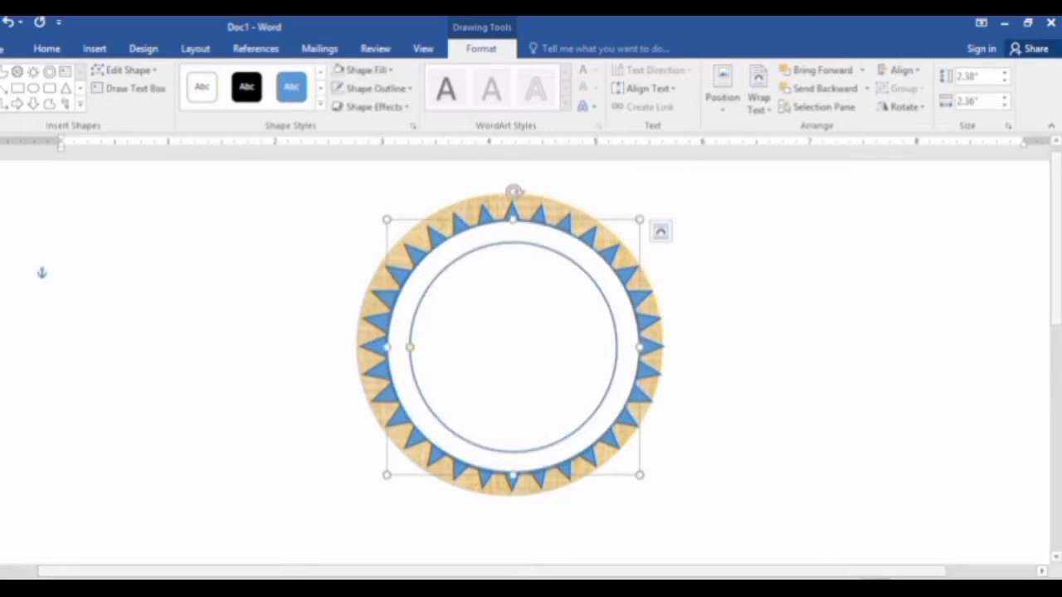
{"action": "left_click", "coordinate": [821, 323]}
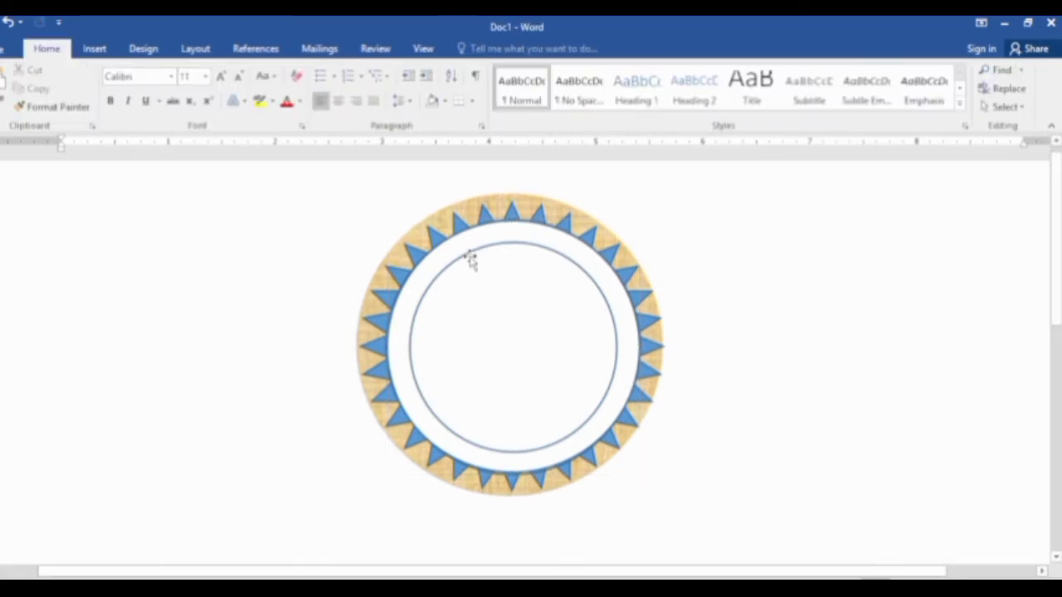
{"action": "double_click", "coordinate": [470, 259]}
{"action": "left_click", "coordinate": [365, 69]}
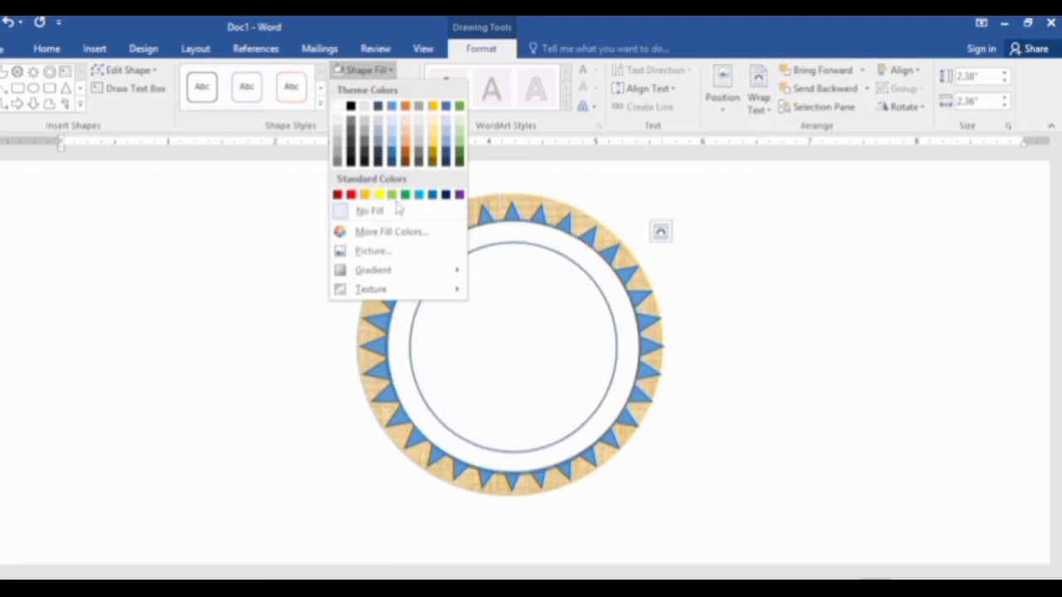
{"action": "left_click", "coordinate": [271, 214]}
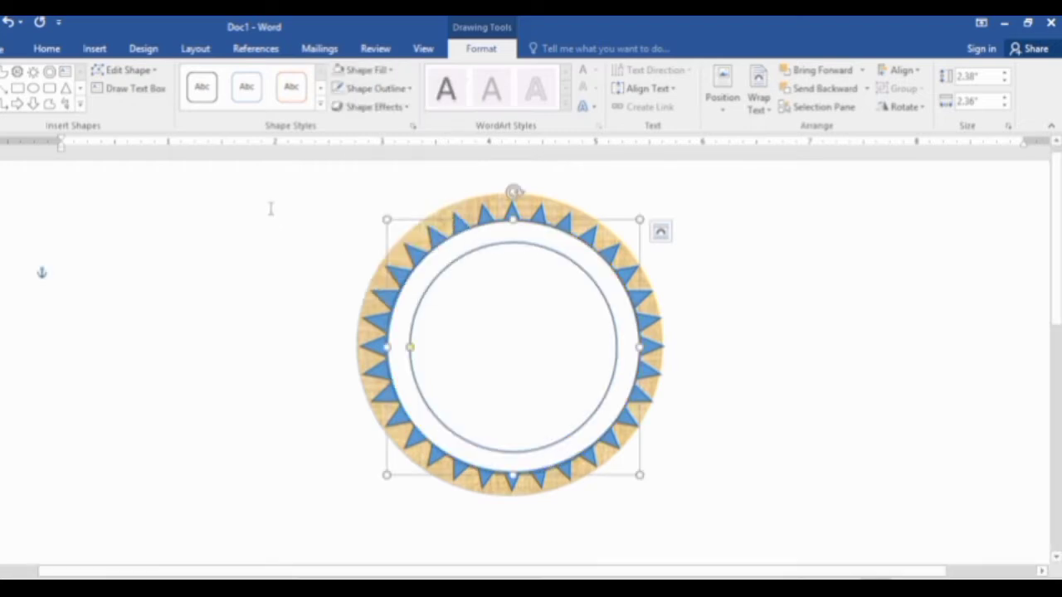
{"action": "left_click", "coordinate": [387, 88]}
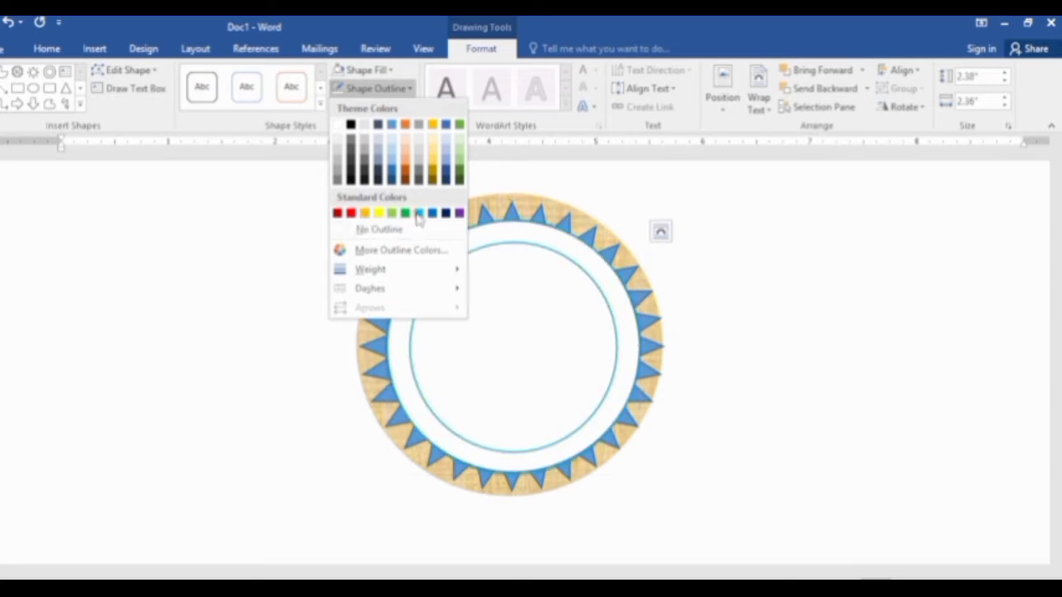
{"action": "left_click", "coordinate": [378, 213]}
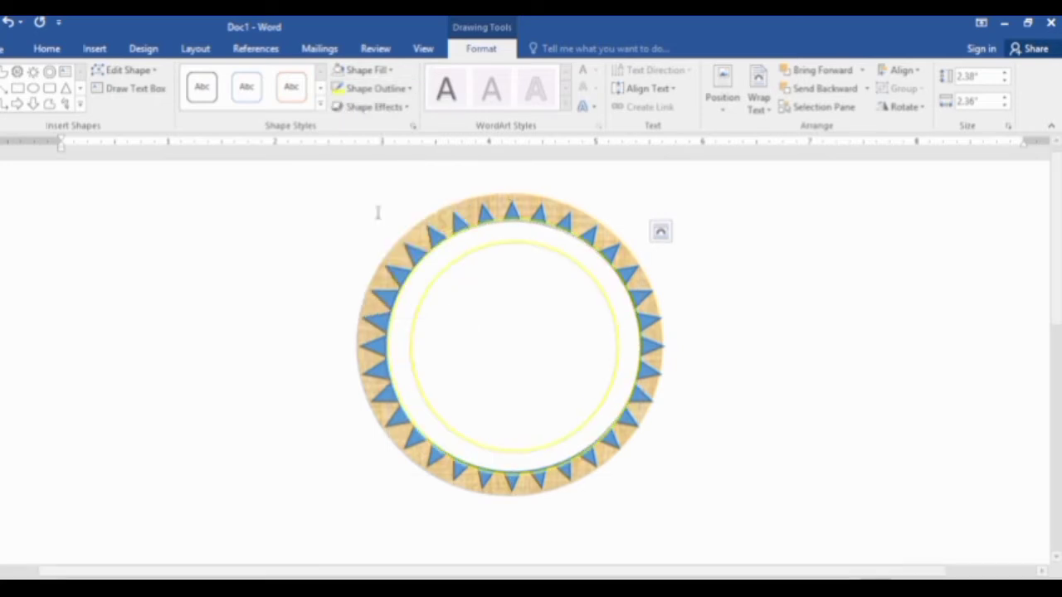
{"action": "left_click", "coordinate": [812, 333]}
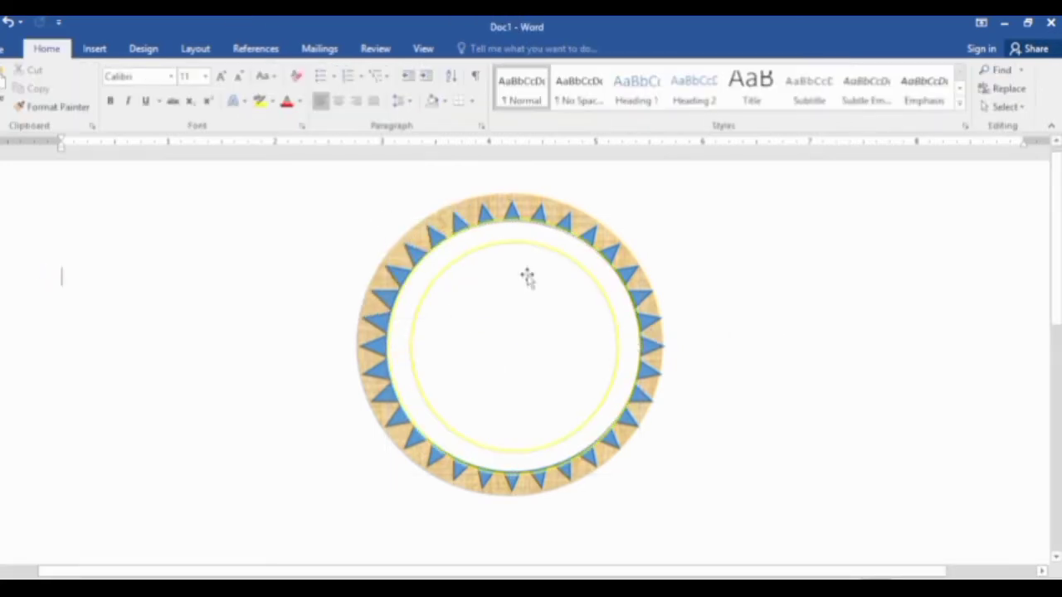
Add shadowed WordArt reading 'PAHARPUR POLYTECHNIC INSTITUTE CENTRE' over the ring
{"action": "left_click", "coordinate": [95, 49]}
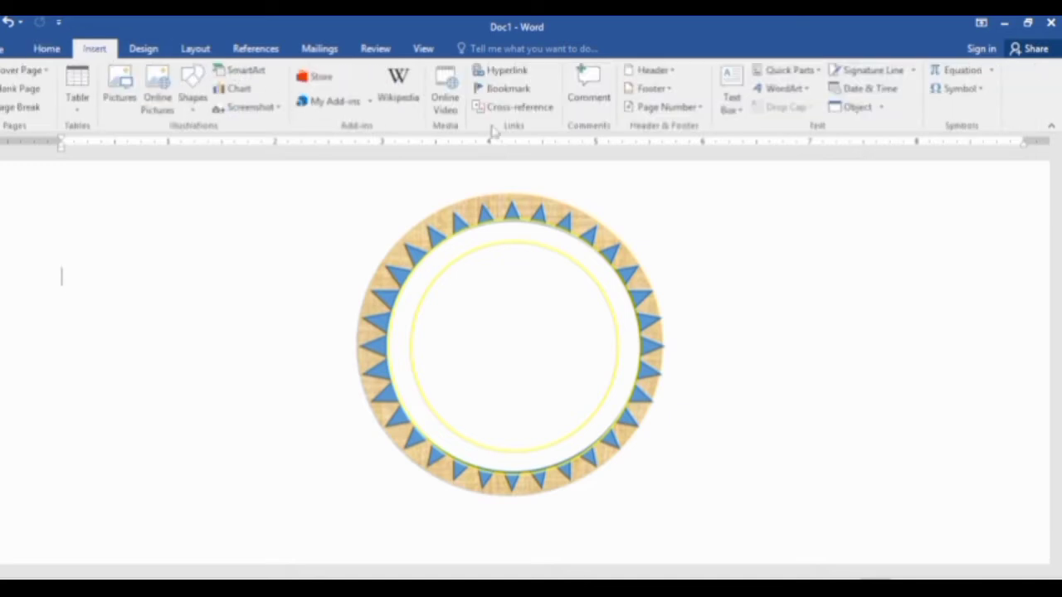
{"action": "left_click", "coordinate": [780, 88]}
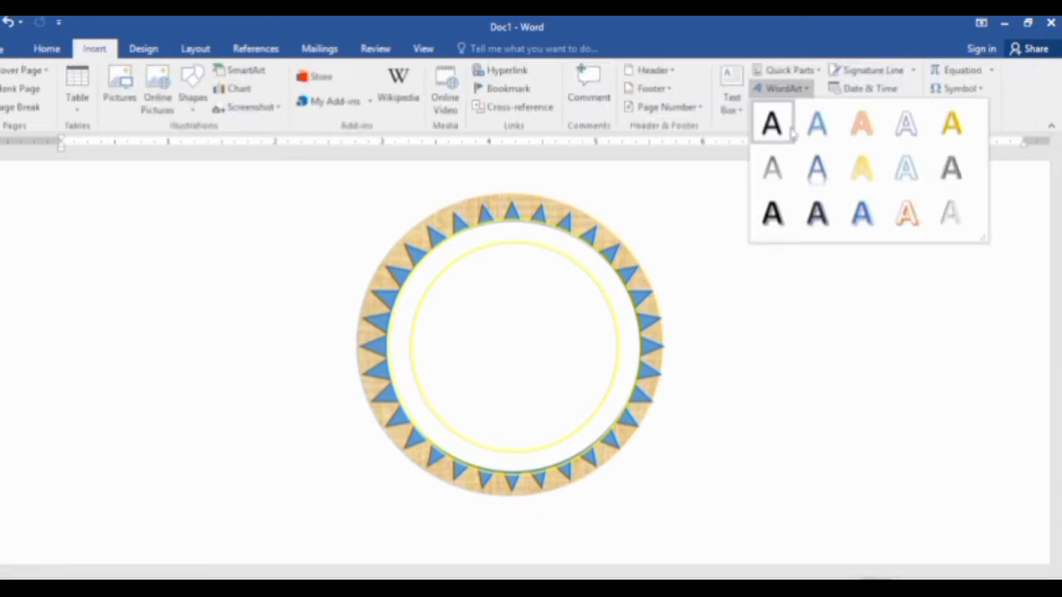
{"action": "left_click", "coordinate": [773, 217]}
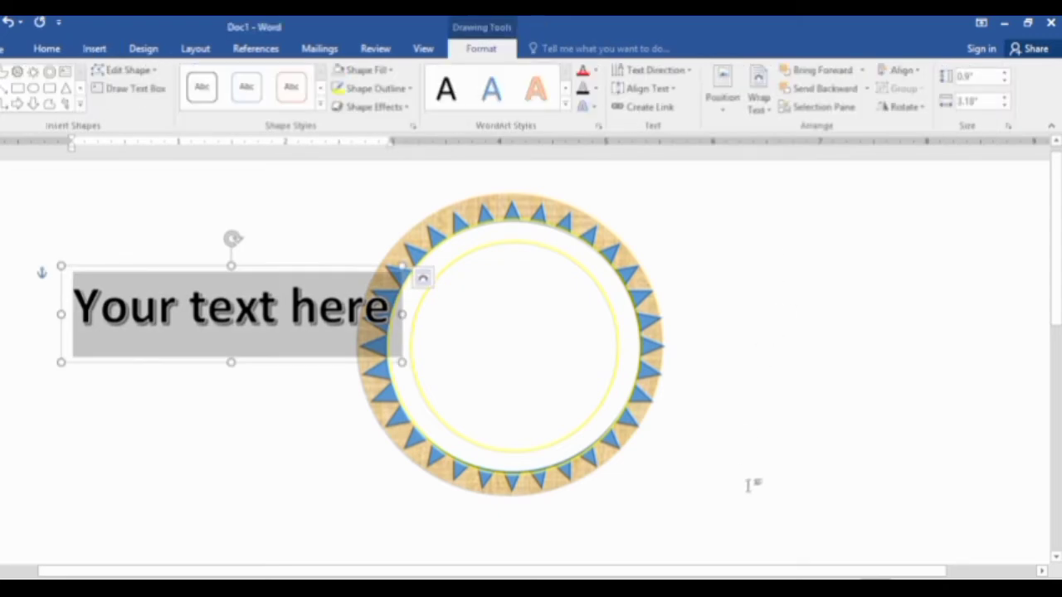
{"action": "type", "text": "PA"}
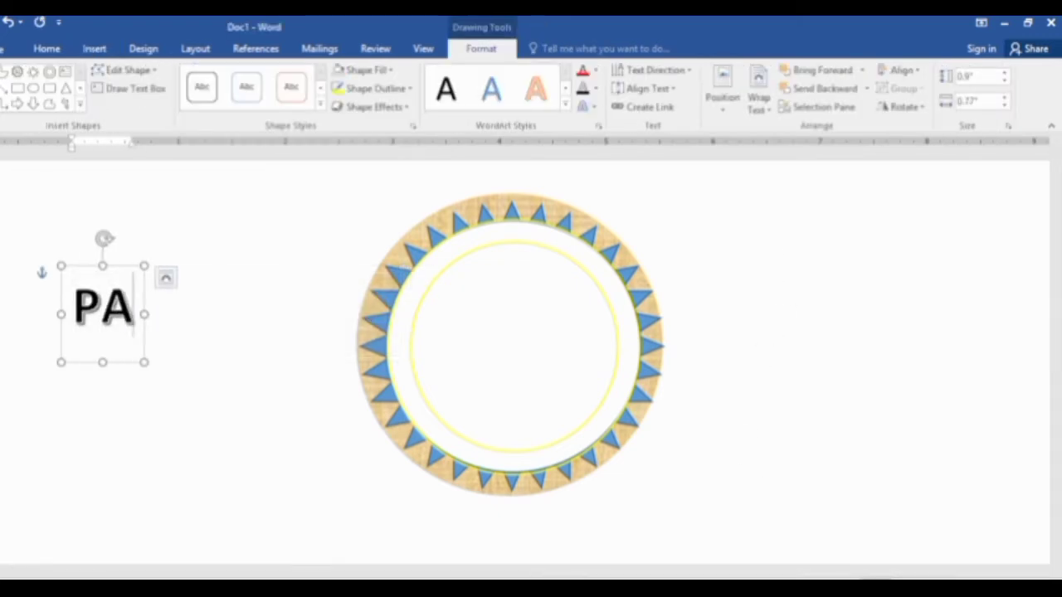
{"action": "type", "text": "HAR"}
{"action": "type", "text": "P"}
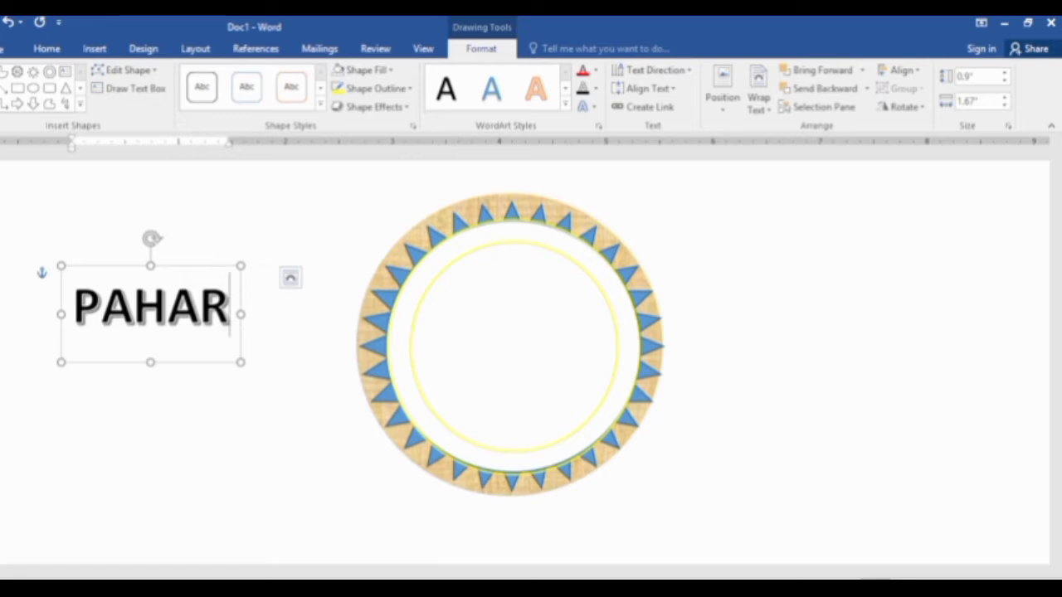
{"action": "type", "text": "UR"}
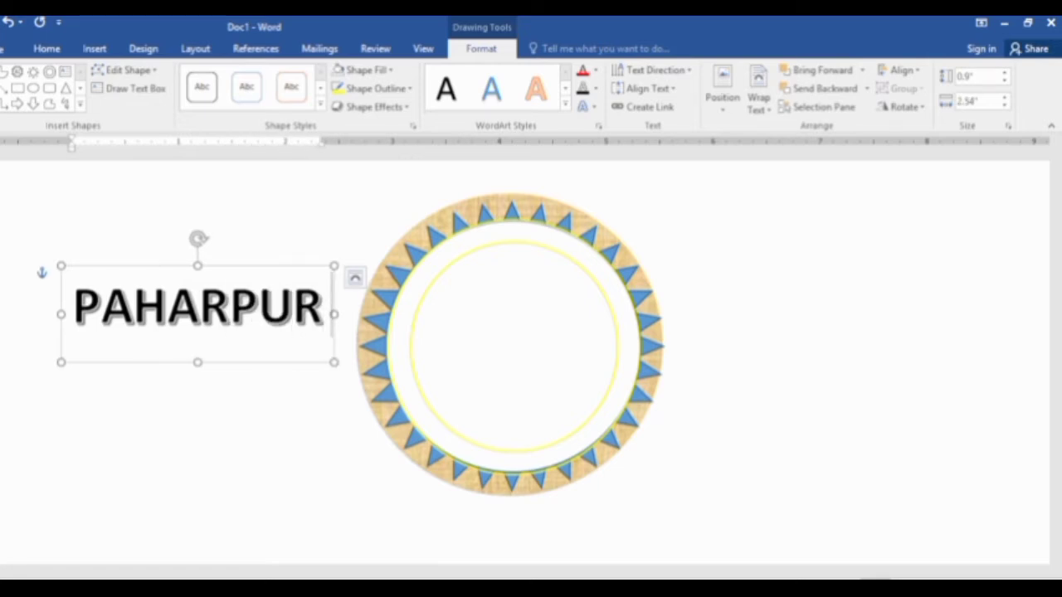
{"action": "type", "text": " PO"}
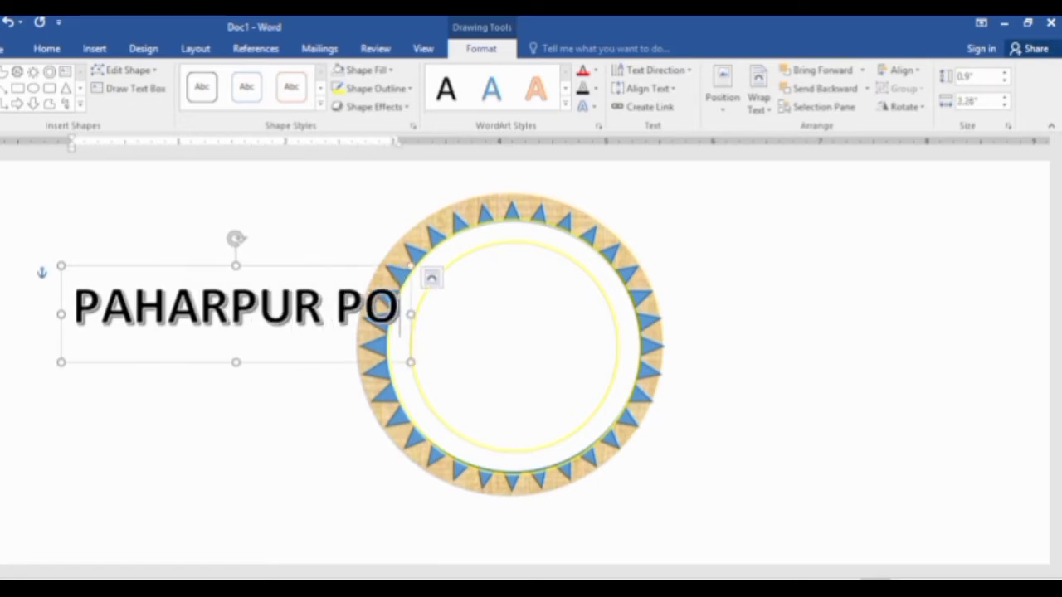
{"action": "type", "text": "LY"}
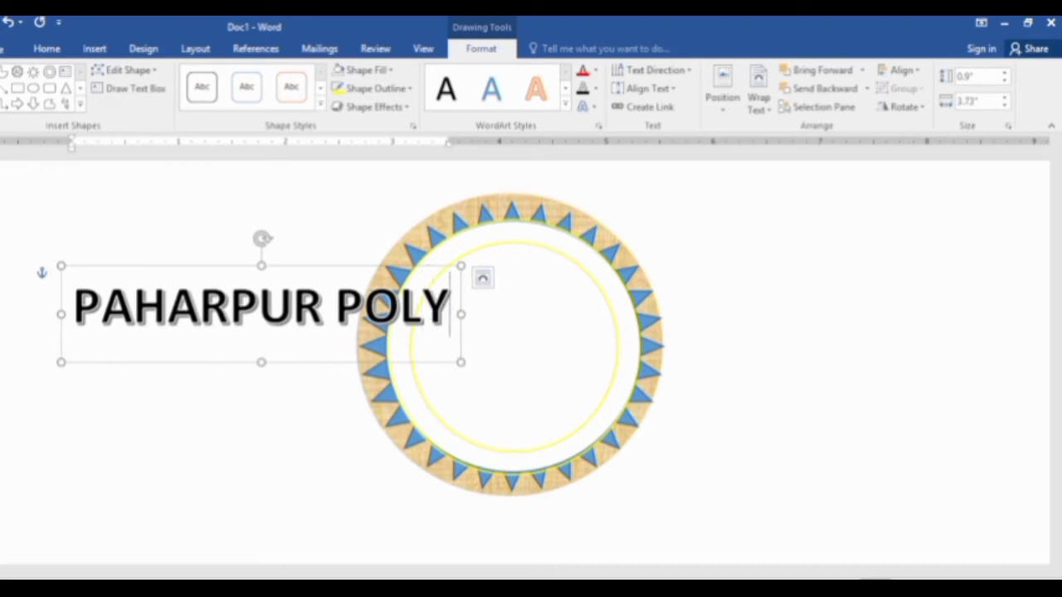
{"action": "type", "text": "TECHNIC"}
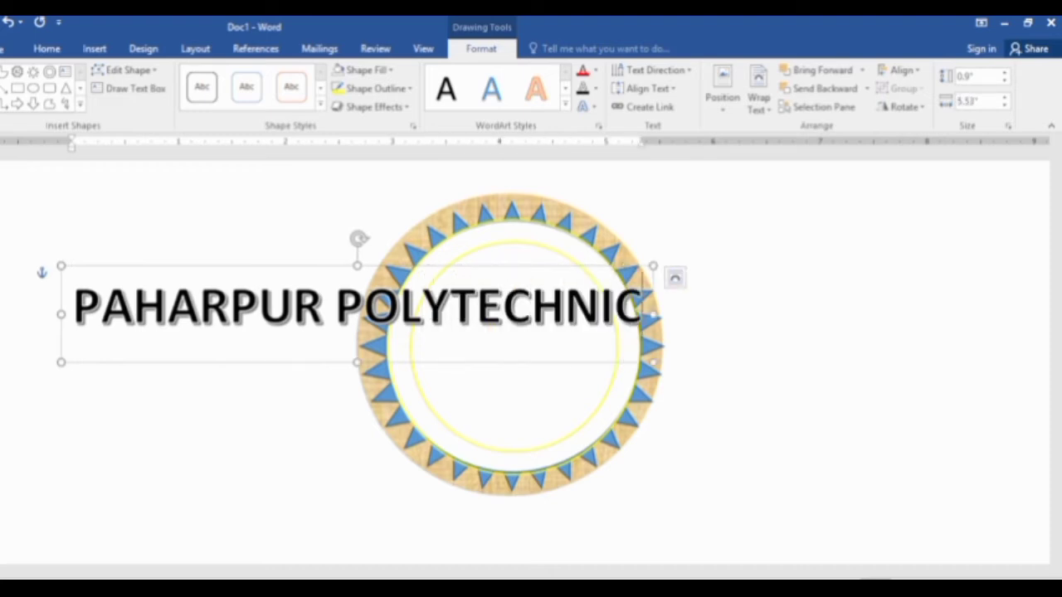
{"action": "type", "text": " INSTI"}
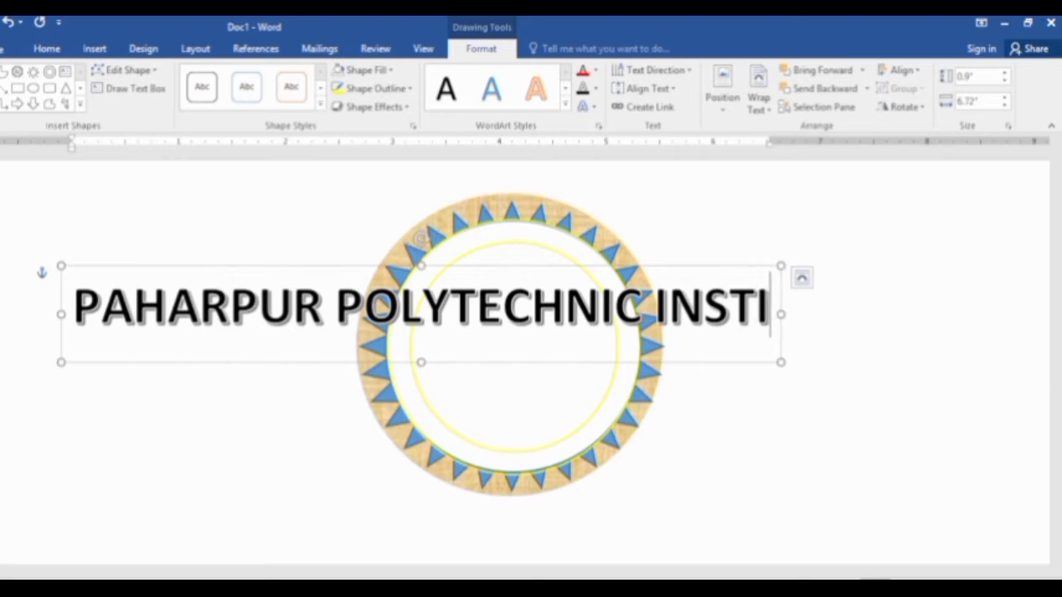
{"action": "type", "text": "TUE"}
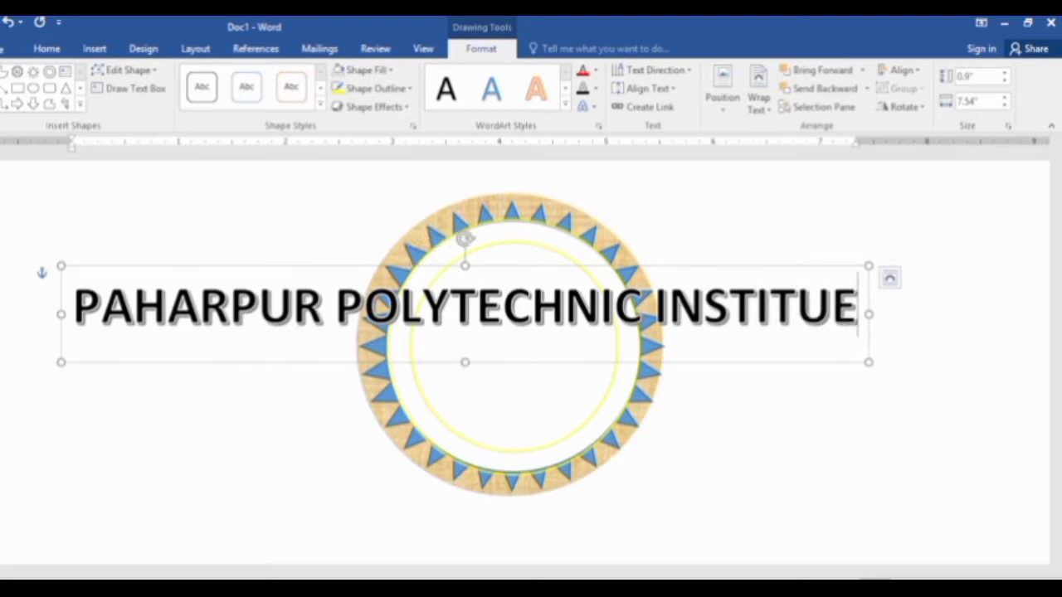
{"action": "key", "text": "BackSpace"}
{"action": "key", "text": "BackSpace"}
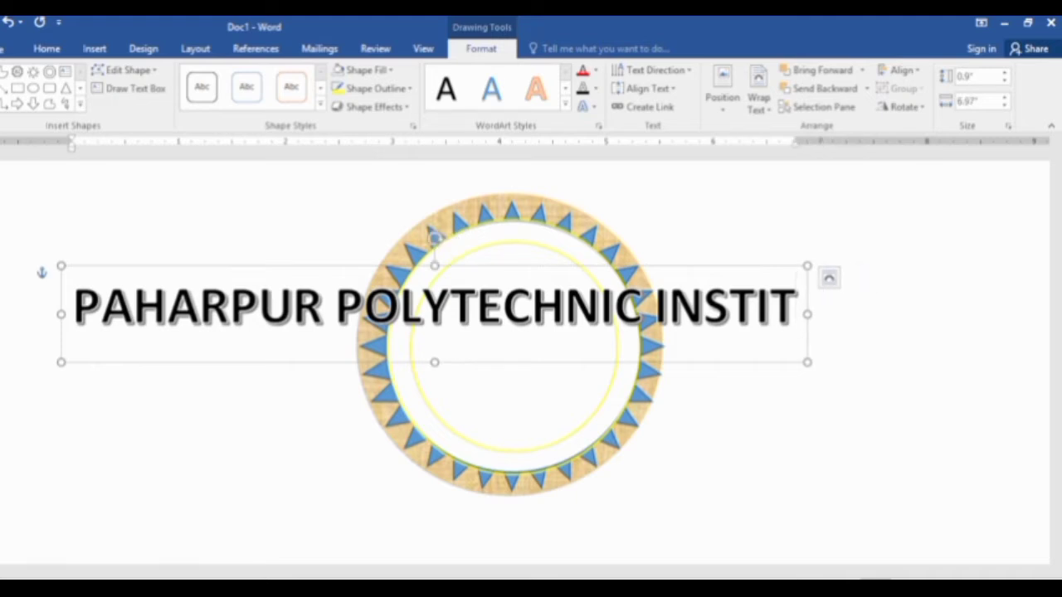
{"action": "type", "text": "UTE"}
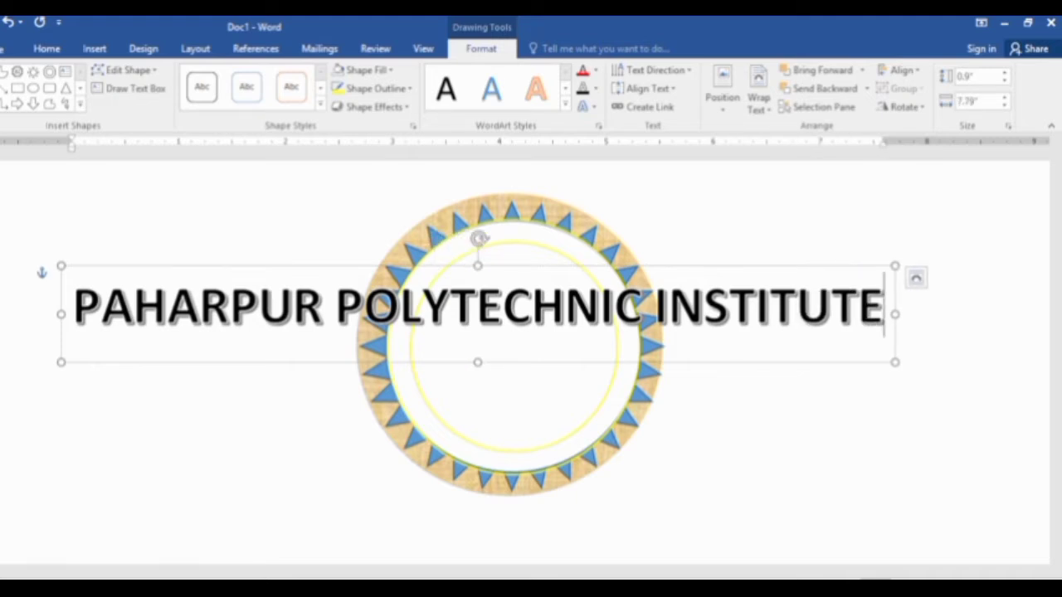
{"action": "type", "text": " CEN"}
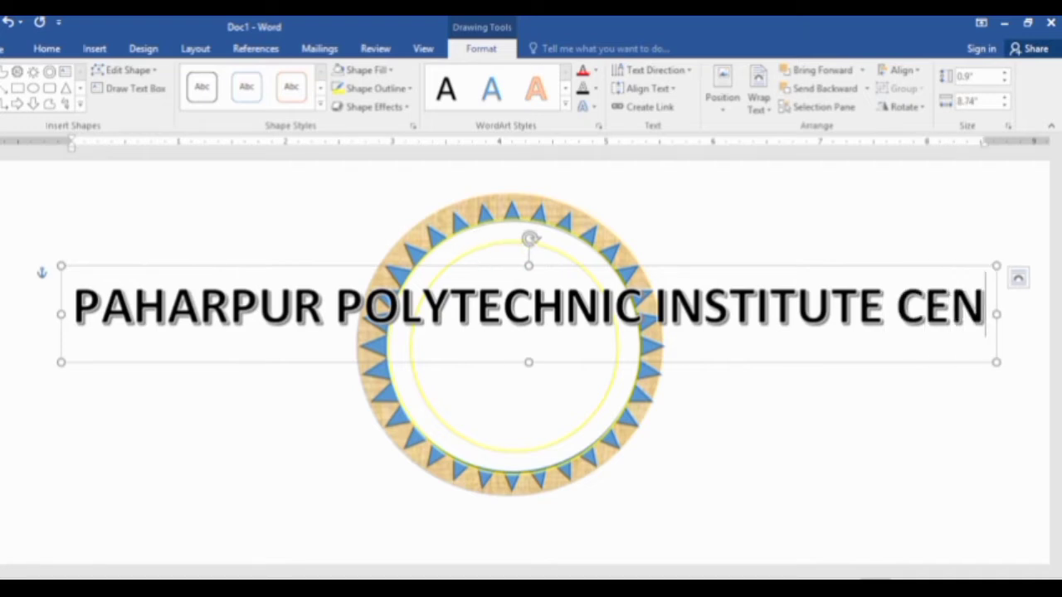
{"action": "type", "text": "TRE"}
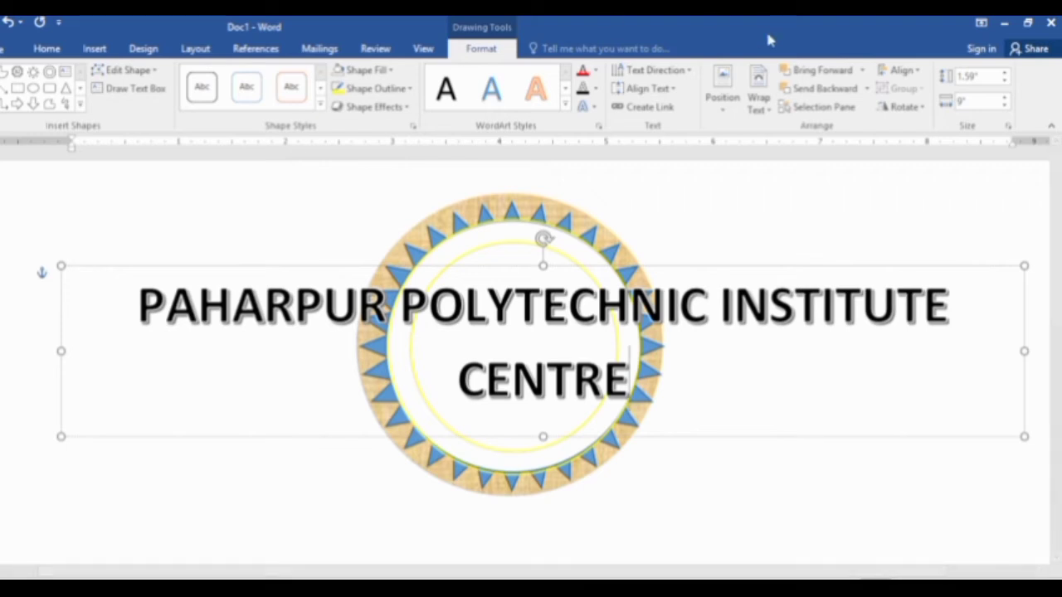
Apply the Arch transform text effect to the institute name
{"action": "left_click", "coordinate": [596, 110]}
{"action": "mouse_move", "coordinate": [612, 328]}
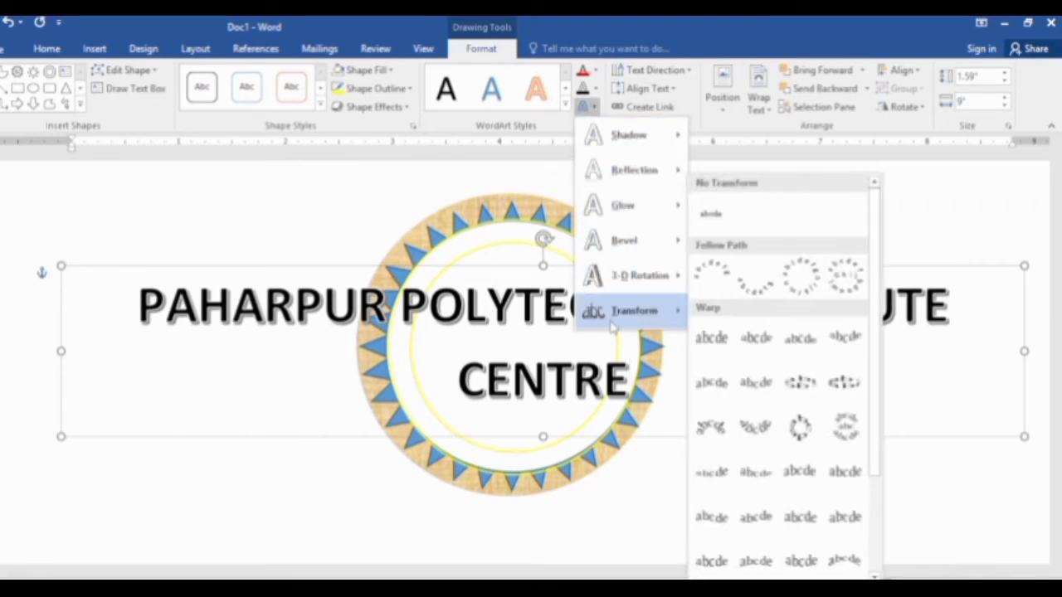
{"action": "left_click", "coordinate": [709, 274]}
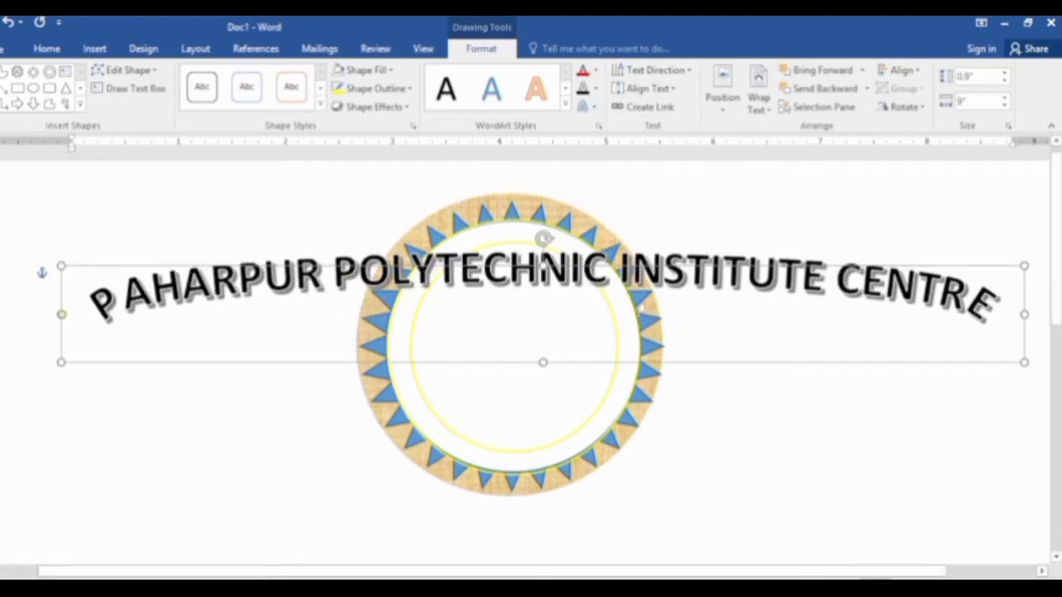
Set the WordArt to In Front of Text and resize it to about 1.9" by 2.73"
{"action": "left_click", "coordinate": [765, 116]}
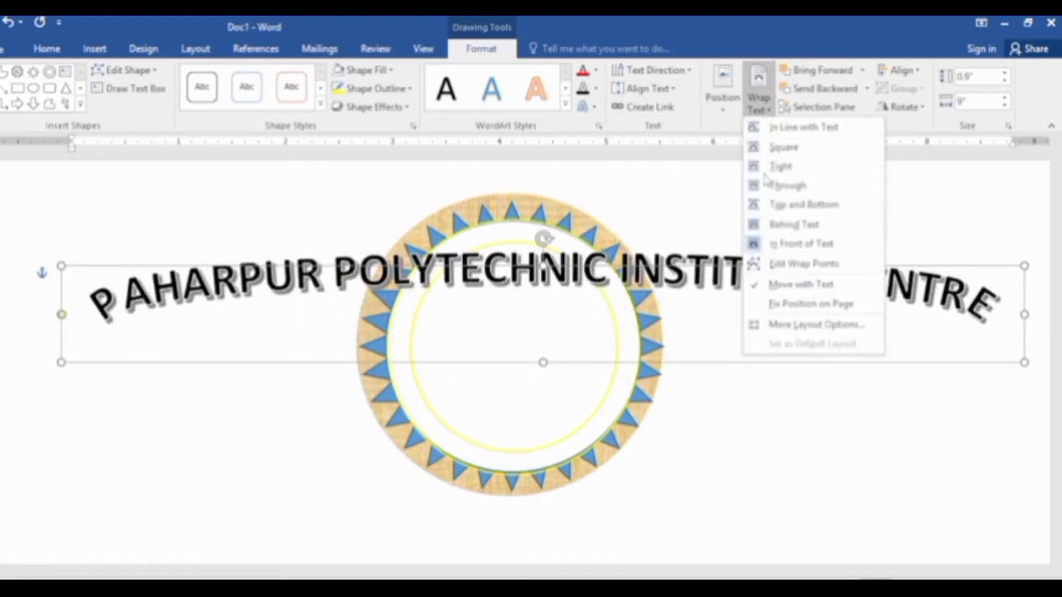
{"action": "left_click", "coordinate": [809, 239]}
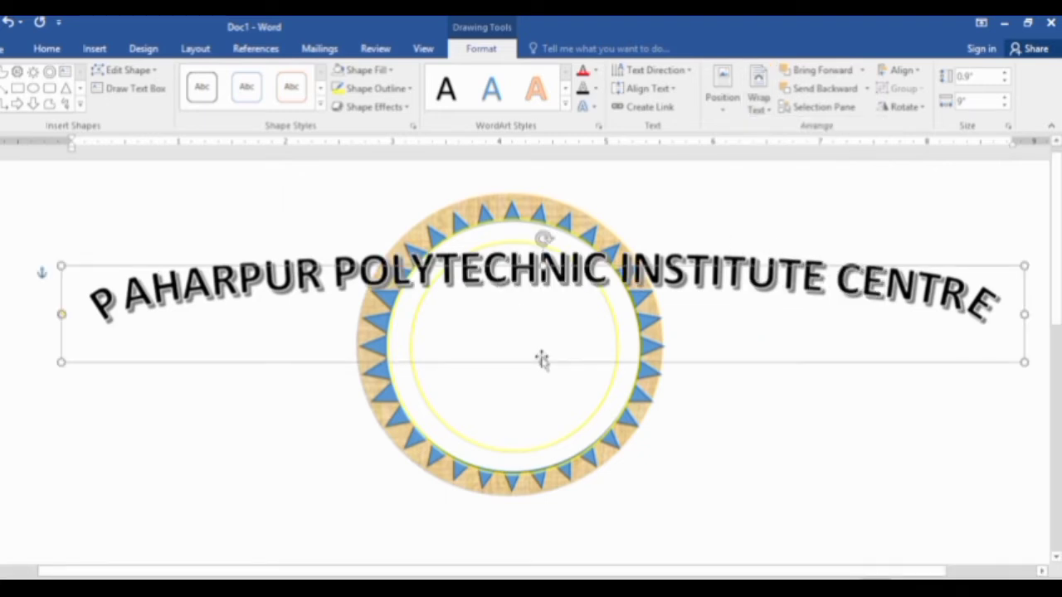
{"action": "left_click_drag", "start_coordinate": [543, 365], "coordinate": [562, 533]}
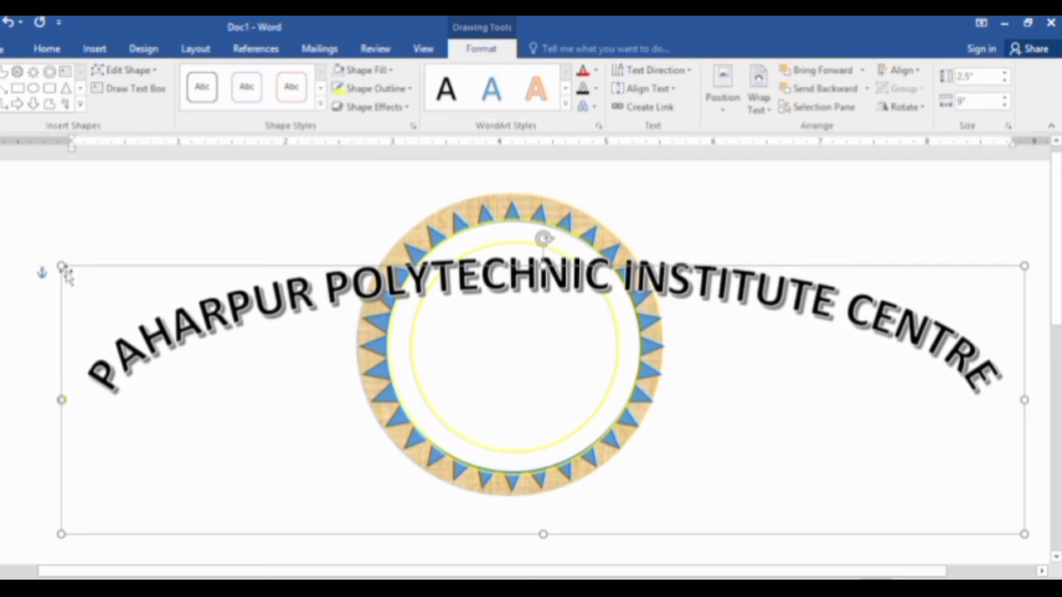
{"action": "mouse_move", "coordinate": [61, 266]}
{"action": "left_mouse_down"}
{"action": "mouse_move", "coordinate": [655, 363]}
{"action": "mouse_move", "coordinate": [734, 330]}
{"action": "mouse_move", "coordinate": [407, 207]}
{"action": "mouse_move", "coordinate": [423, 210]}
{"action": "left_mouse_up"}
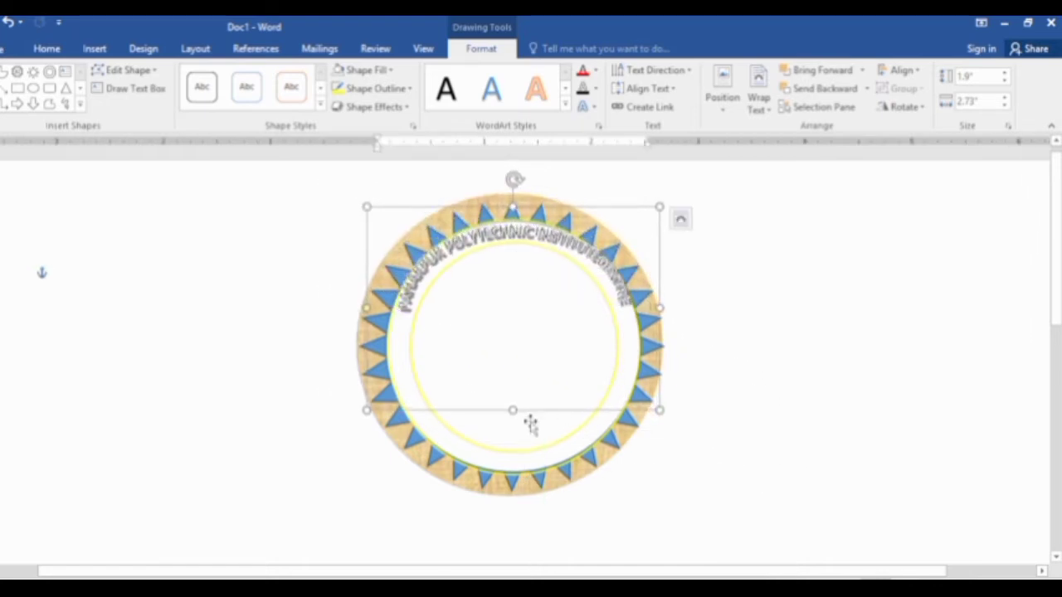
Apply the Fill - Black, Text 1, Shadow WordArt style to the arched name
{"action": "left_click_drag", "start_coordinate": [565, 391], "coordinate": [562, 392]}
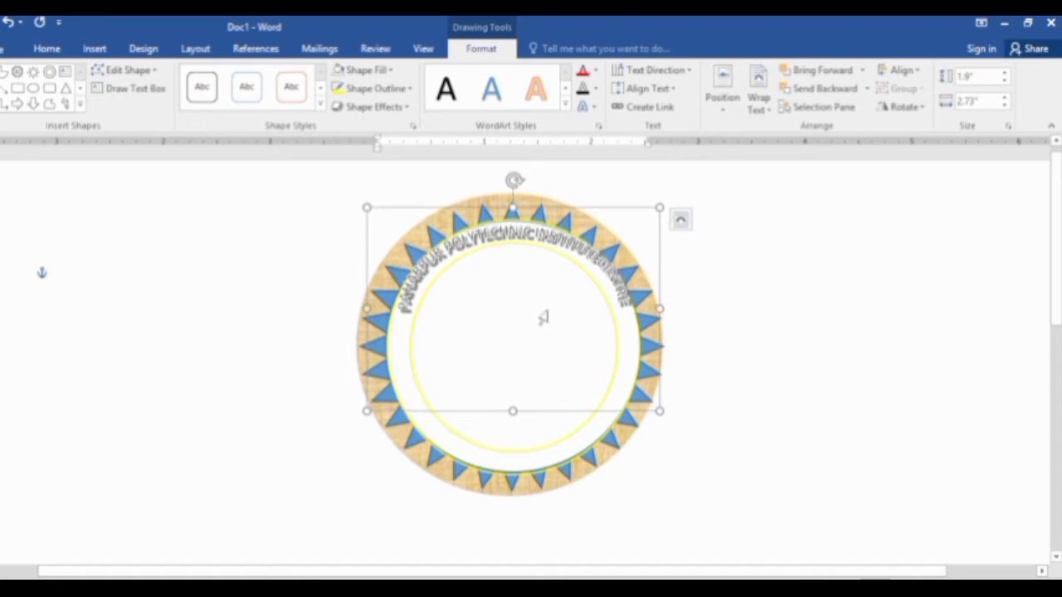
{"action": "scroll", "coordinate": [541, 262], "scroll_direction": "up", "scroll_amount": 2}
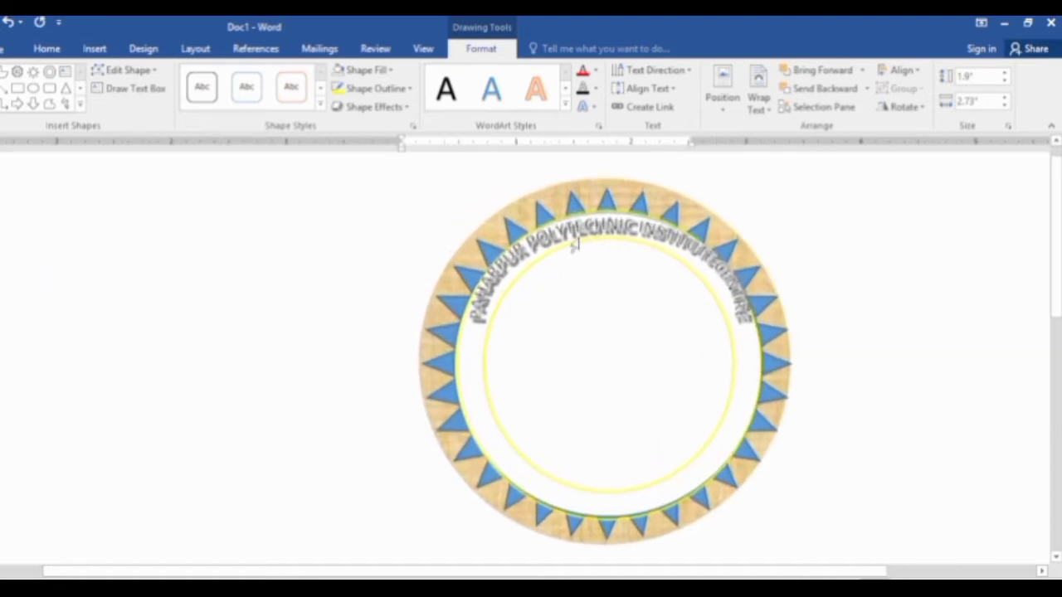
{"action": "scroll", "coordinate": [679, 251], "scroll_direction": "up", "scroll_amount": 1}
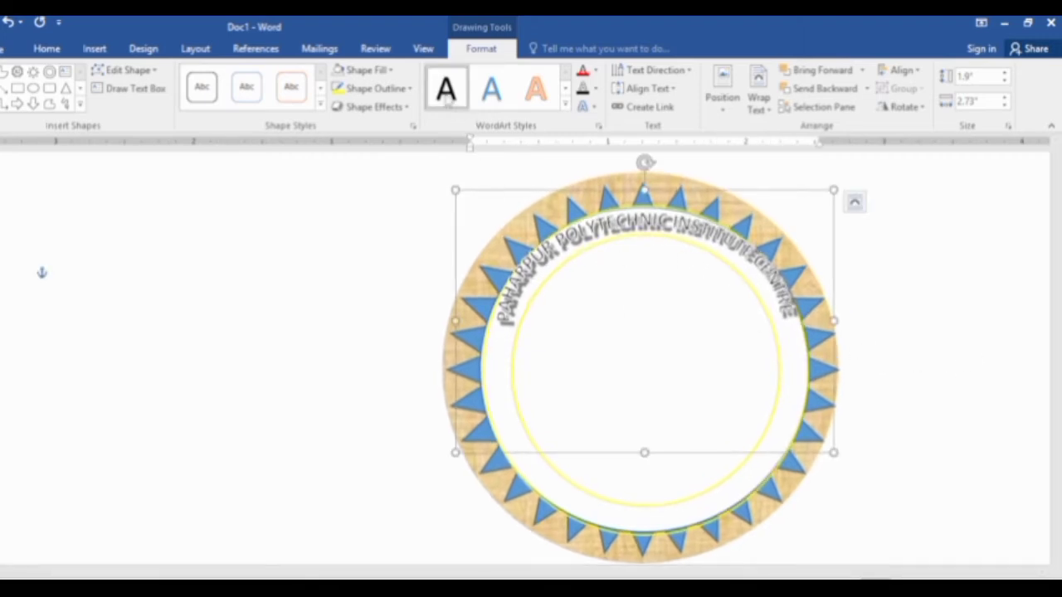
{"action": "left_click", "coordinate": [447, 96]}
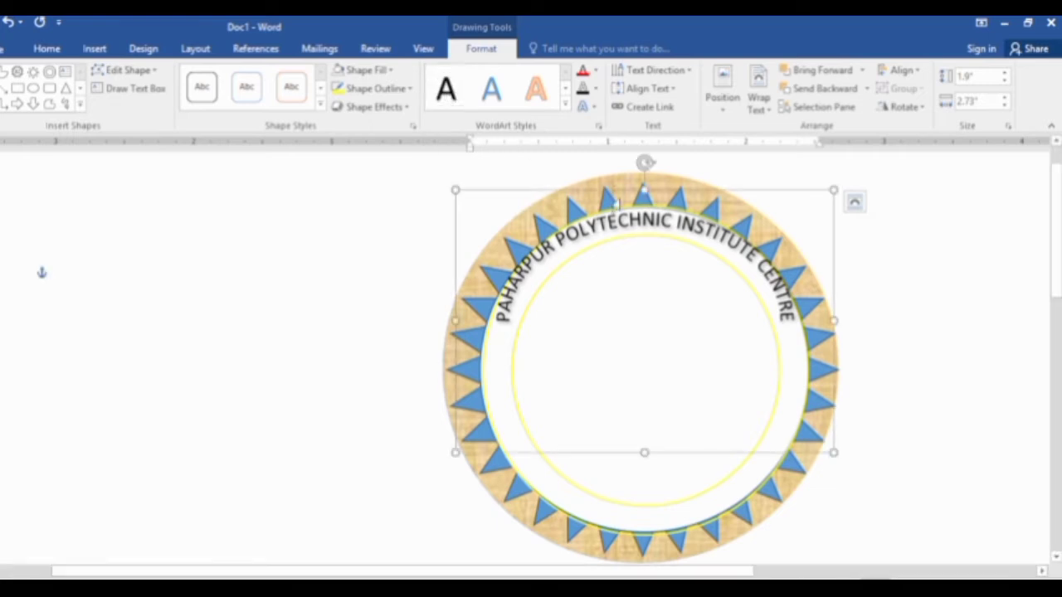
Nudge and resize the arched name to 1.92" by 2.73" along the ring's upper edge
{"action": "key", "text": "Down"}
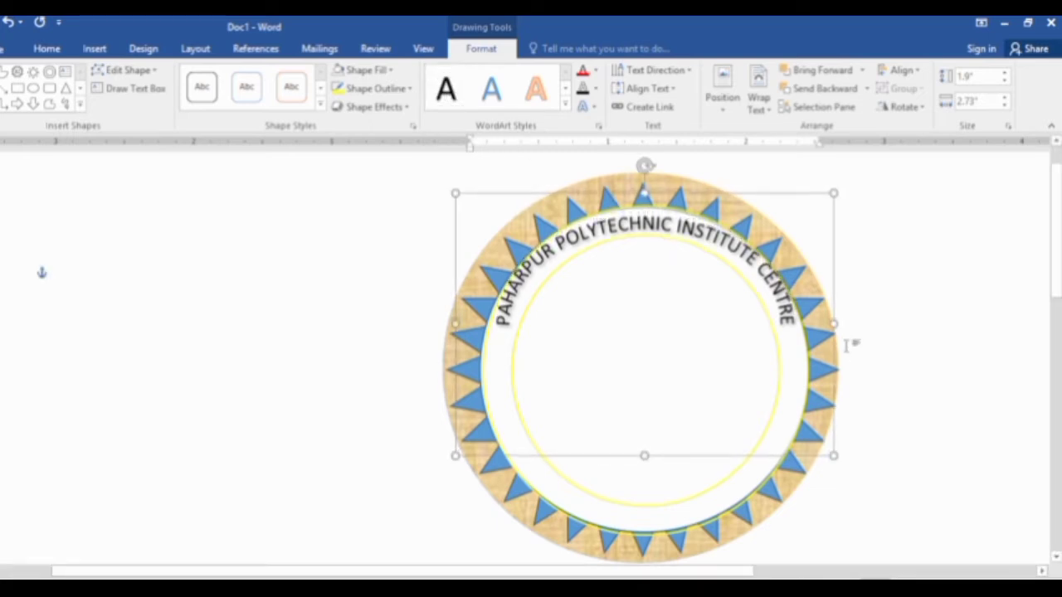
{"action": "key", "text": "Down"}
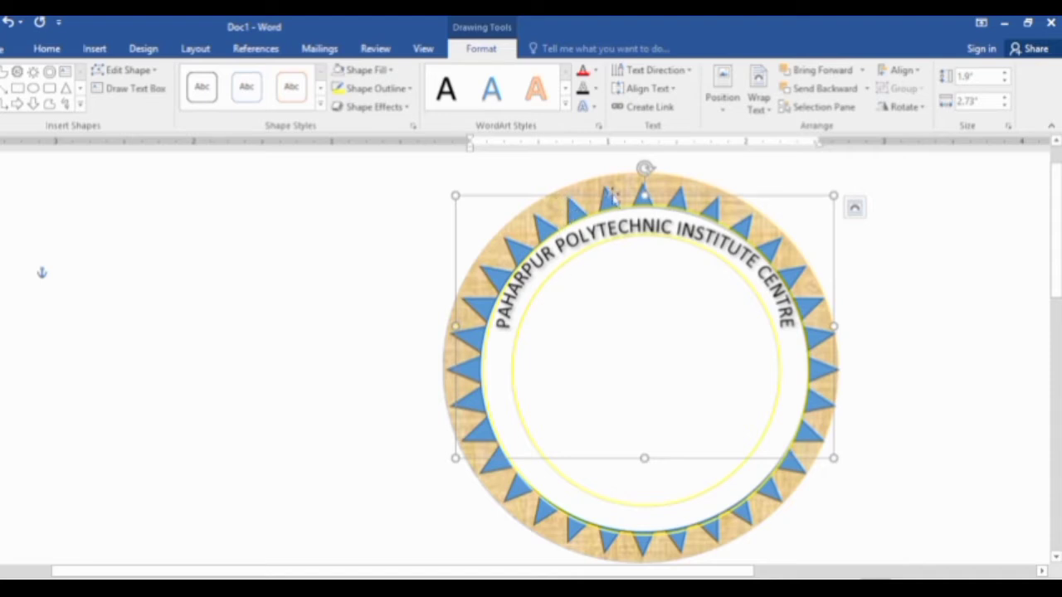
{"action": "key", "text": "Up"}
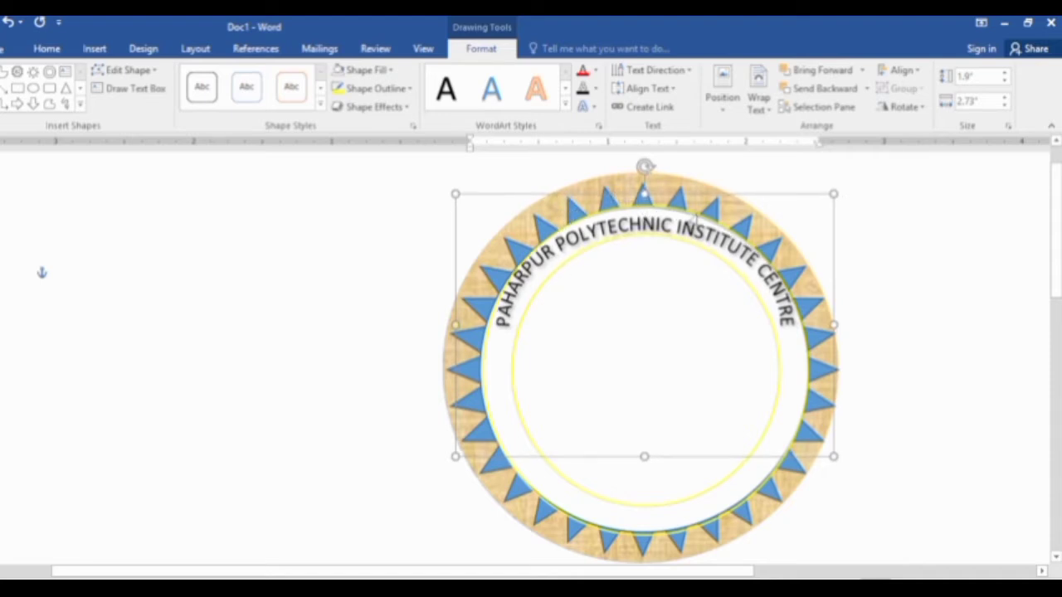
{"action": "key", "text": "Down"}
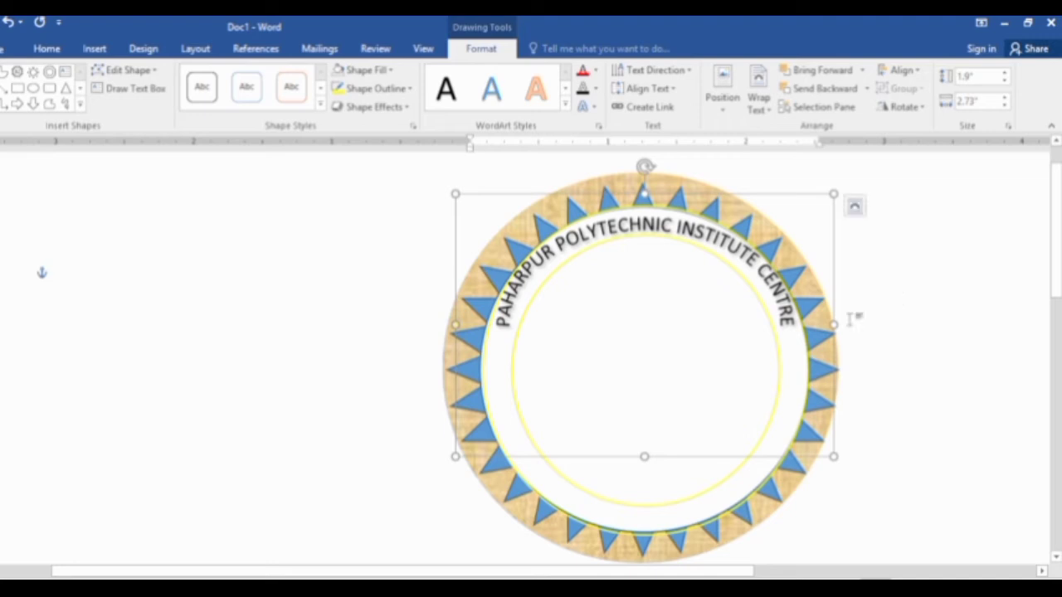
{"action": "key", "text": "Up"}
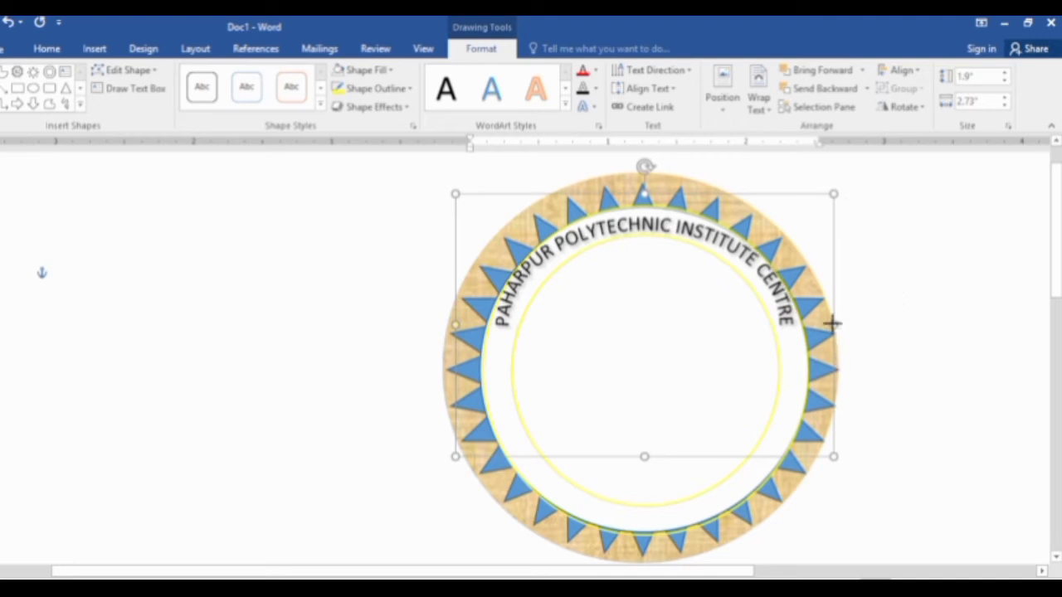
{"action": "left_click_drag", "start_coordinate": [832, 323], "coordinate": [830, 325]}
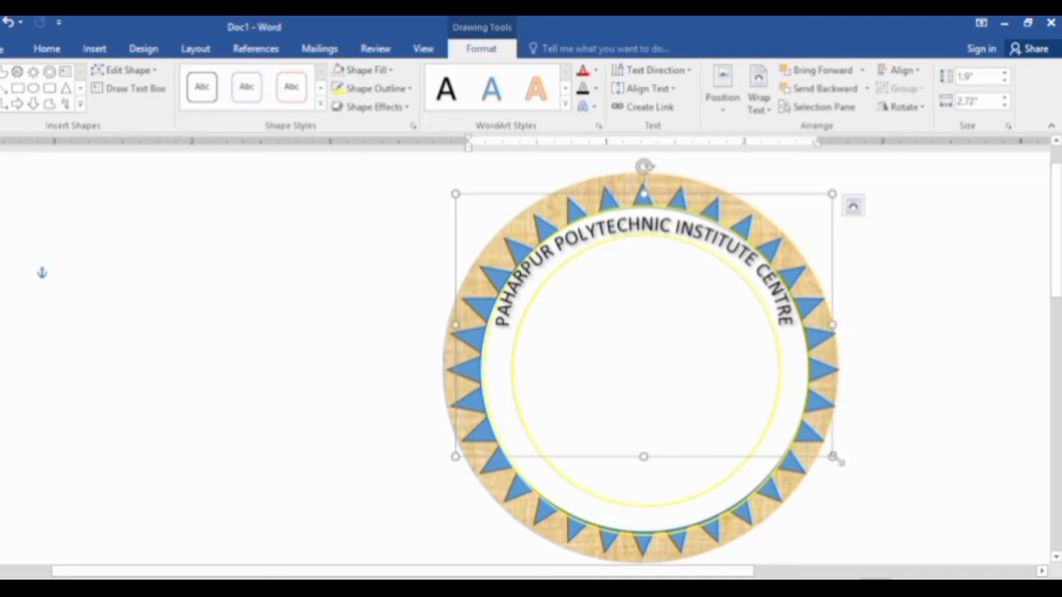
{"action": "left_click_drag", "start_coordinate": [833, 458], "coordinate": [832, 457]}
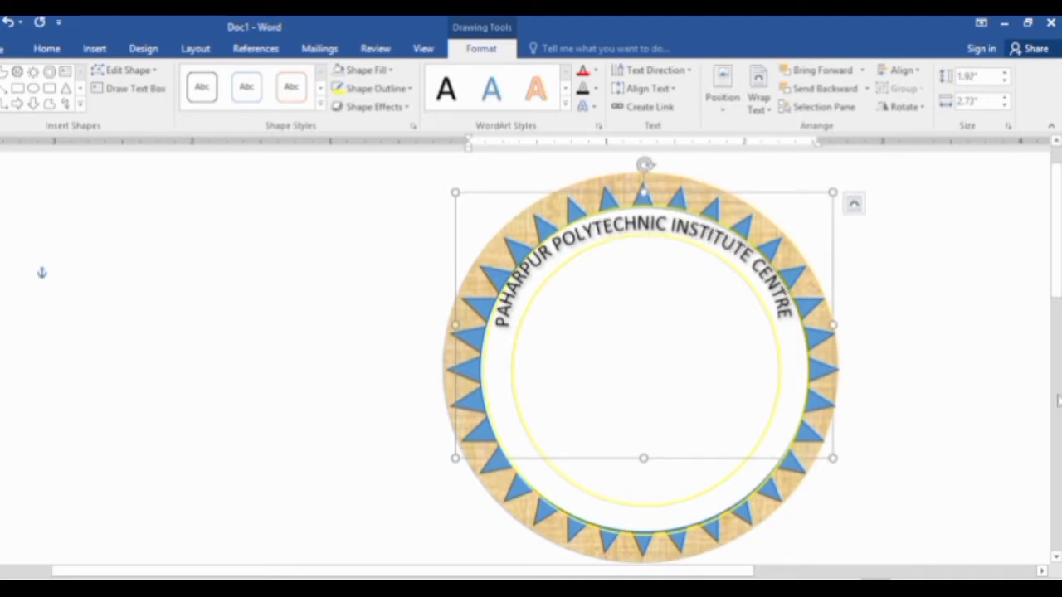
{"action": "left_click", "coordinate": [681, 253]}
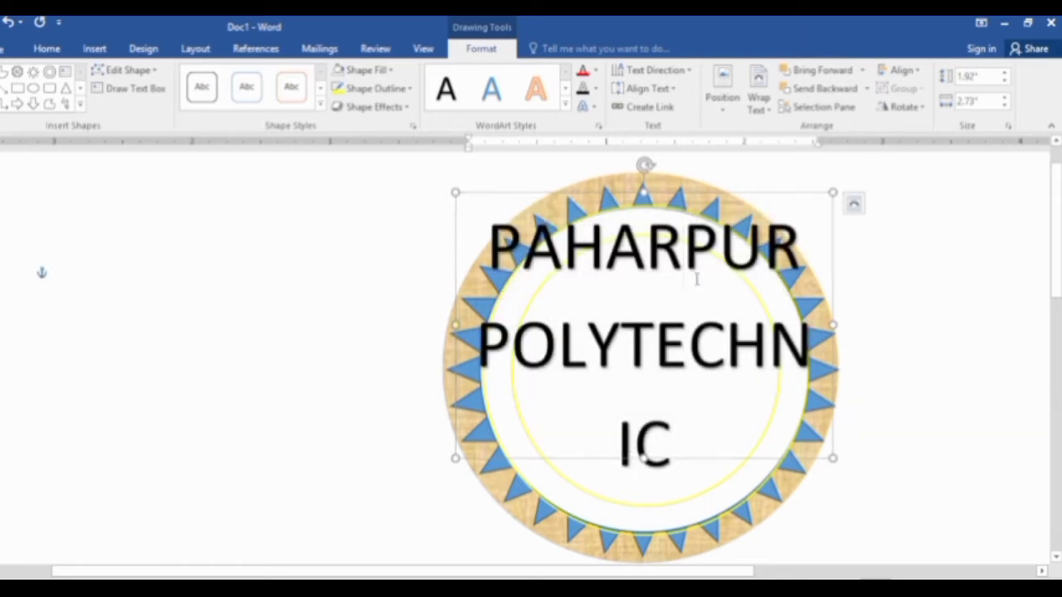
{"action": "key", "text": "Escape"}
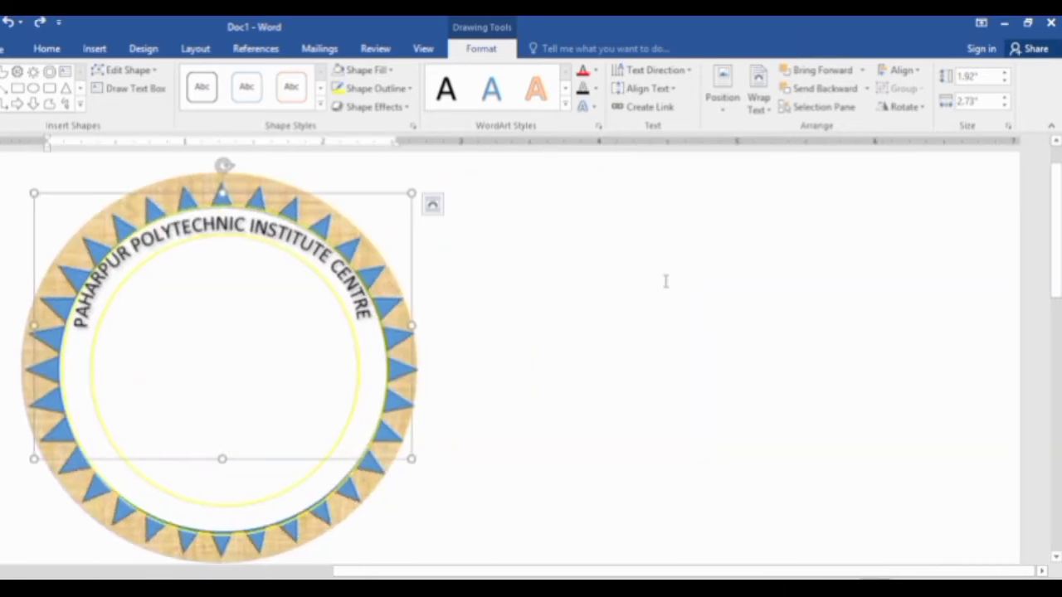
Move the arched institute name off the badge to the left
{"action": "left_click", "coordinate": [673, 278]}
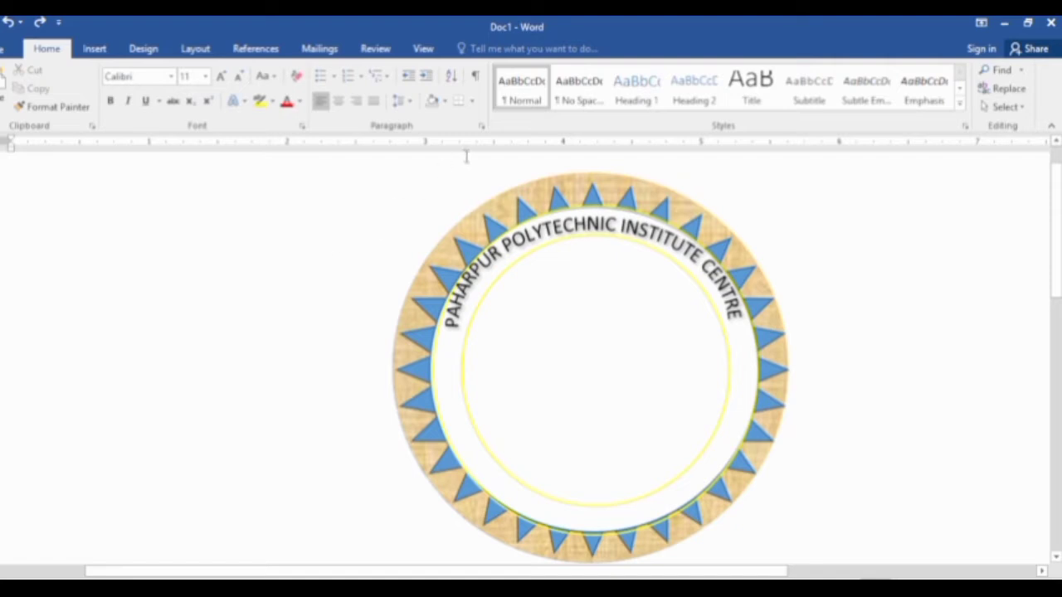
{"action": "left_click", "coordinate": [417, 344]}
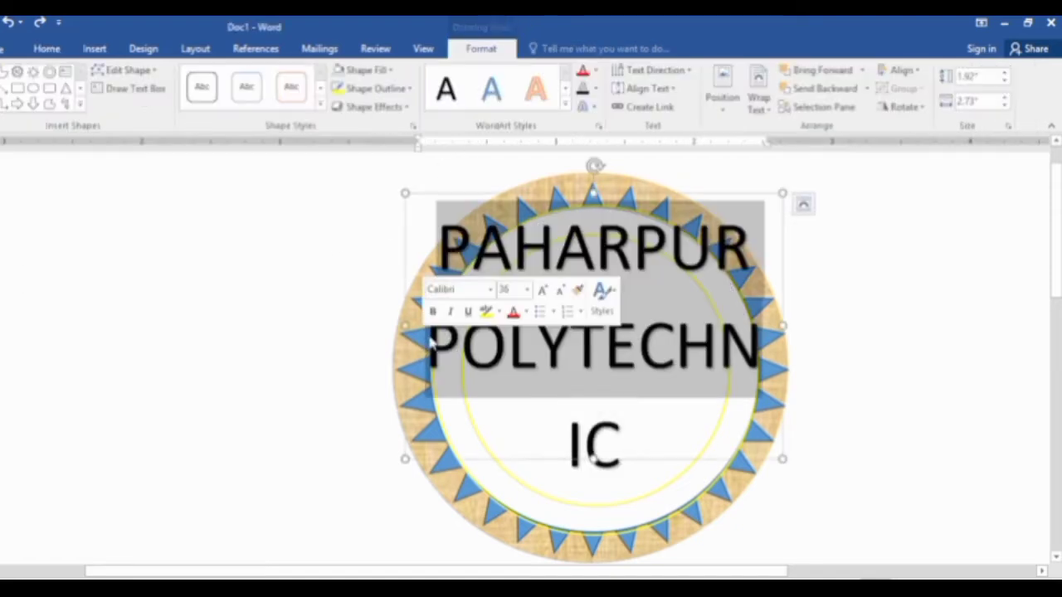
{"action": "mouse_move", "coordinate": [498, 195]}
{"action": "left_mouse_down"}
{"action": "mouse_move", "coordinate": [147, 185]}
{"action": "mouse_move", "coordinate": [91, 171]}
{"action": "mouse_move", "coordinate": [104, 172]}
{"action": "left_mouse_up"}
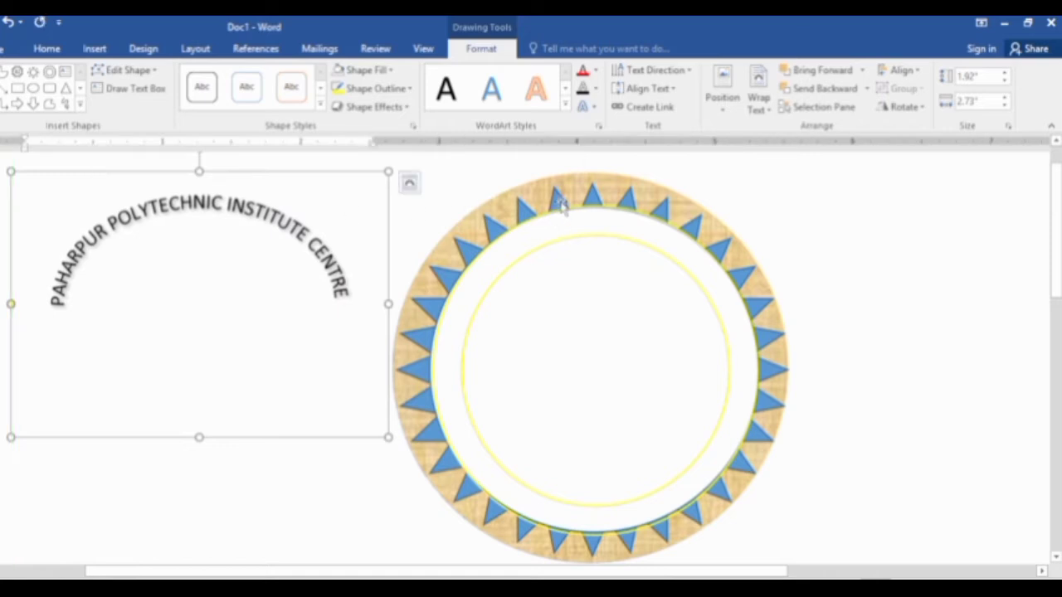
Colour the star's triangles green and fill the ring with a dark wood texture
{"action": "left_click", "coordinate": [561, 202]}
{"action": "left_click", "coordinate": [387, 70]}
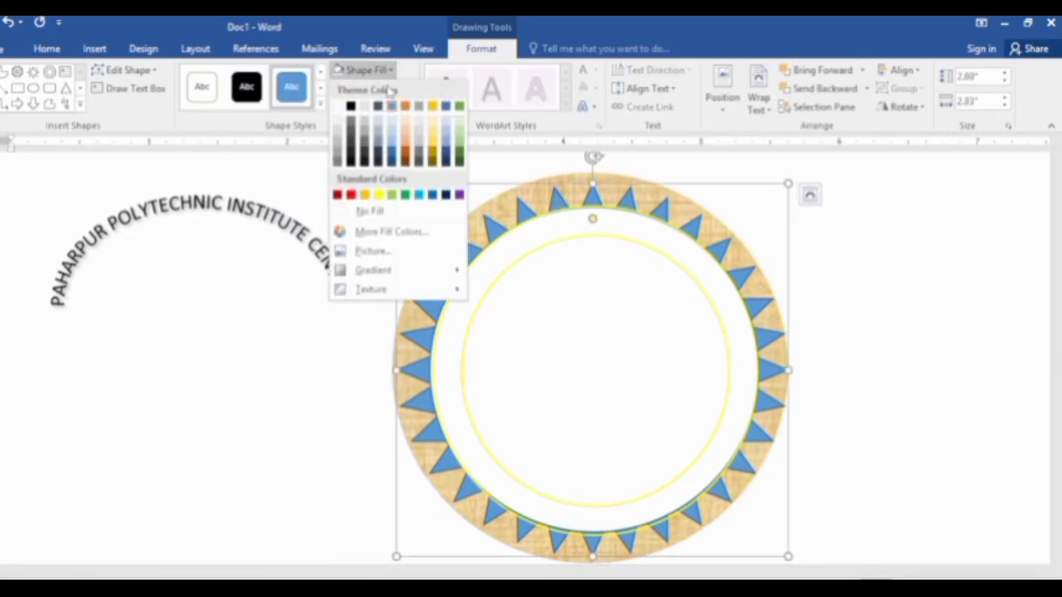
{"action": "left_click", "coordinate": [406, 195]}
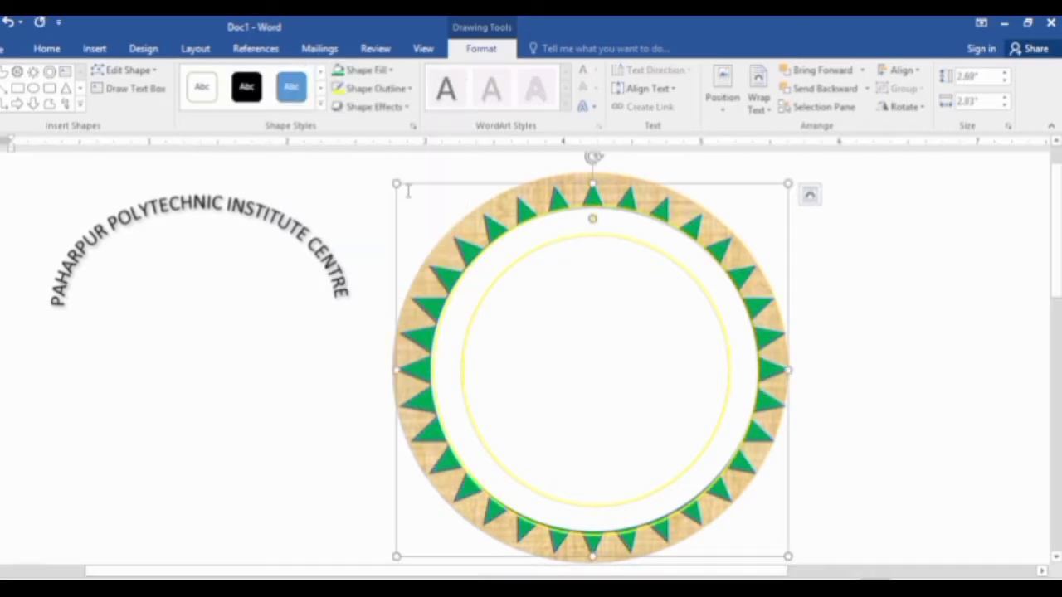
{"action": "left_click", "coordinate": [506, 199]}
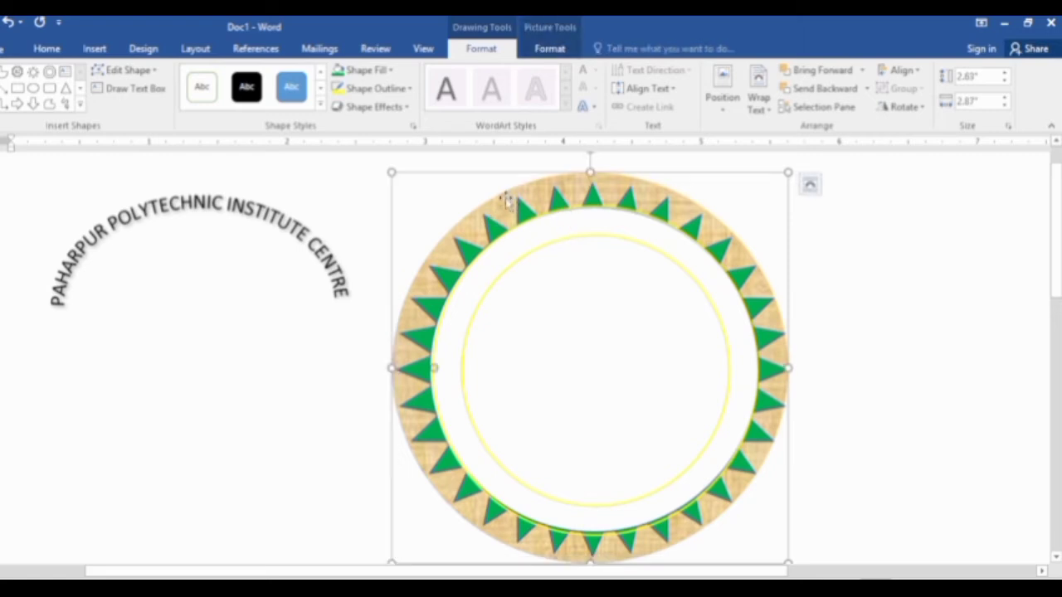
{"action": "left_click", "coordinate": [367, 70]}
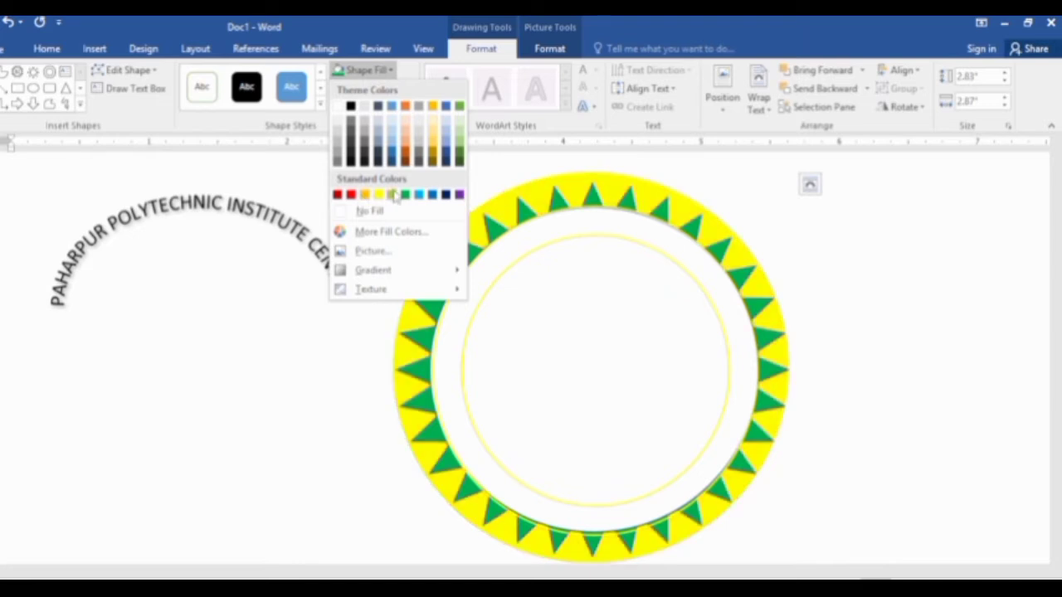
{"action": "mouse_move", "coordinate": [381, 289]}
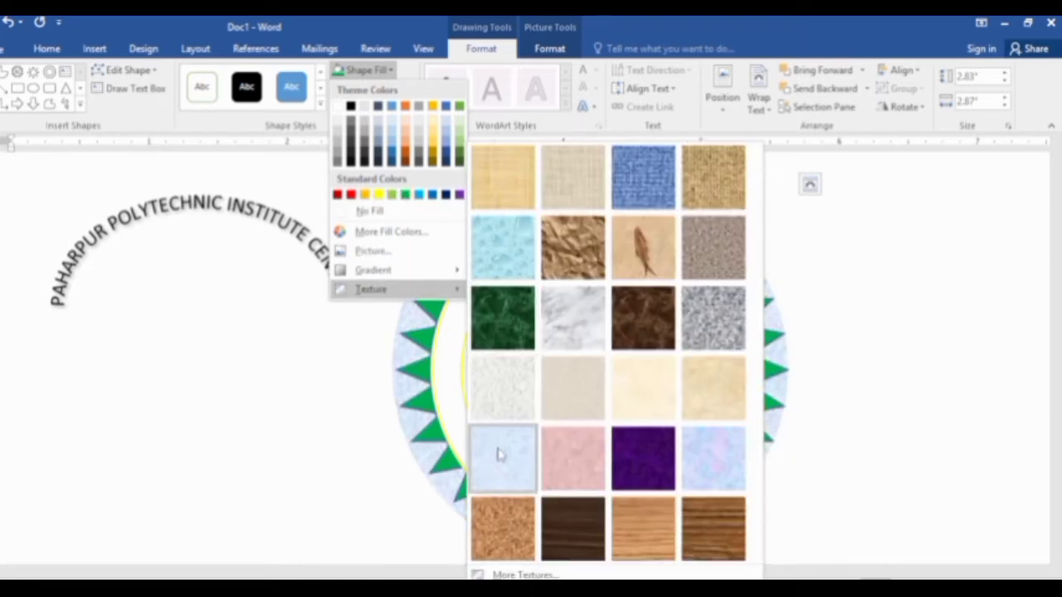
{"action": "left_click", "coordinate": [589, 539]}
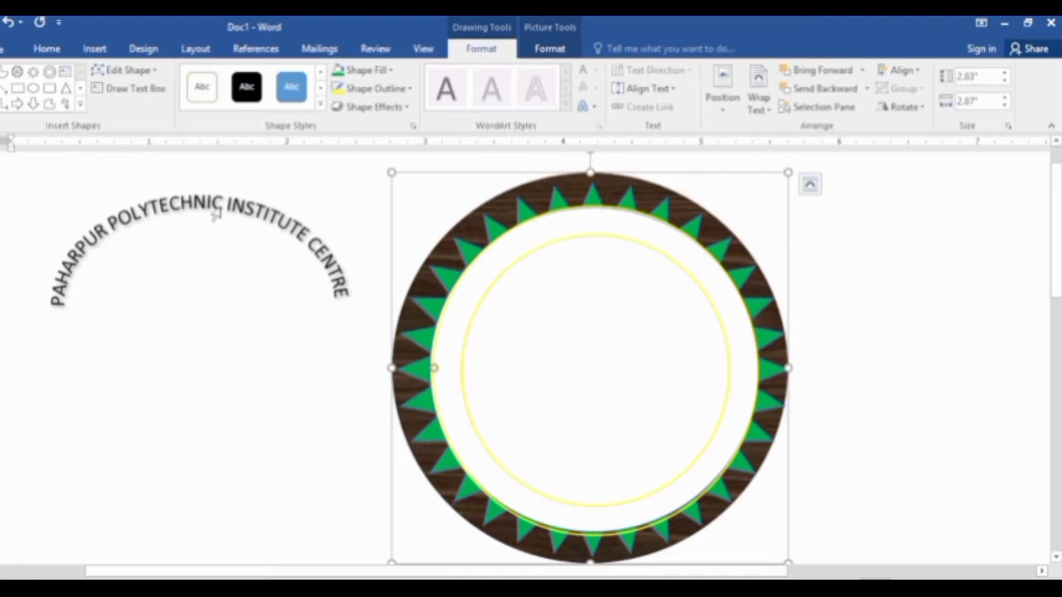
Reapply the arch transform to the PAHARPUR POLYTECHNIC INSTITUTE CENTRE WordArt
{"action": "double_click", "coordinate": [267, 277]}
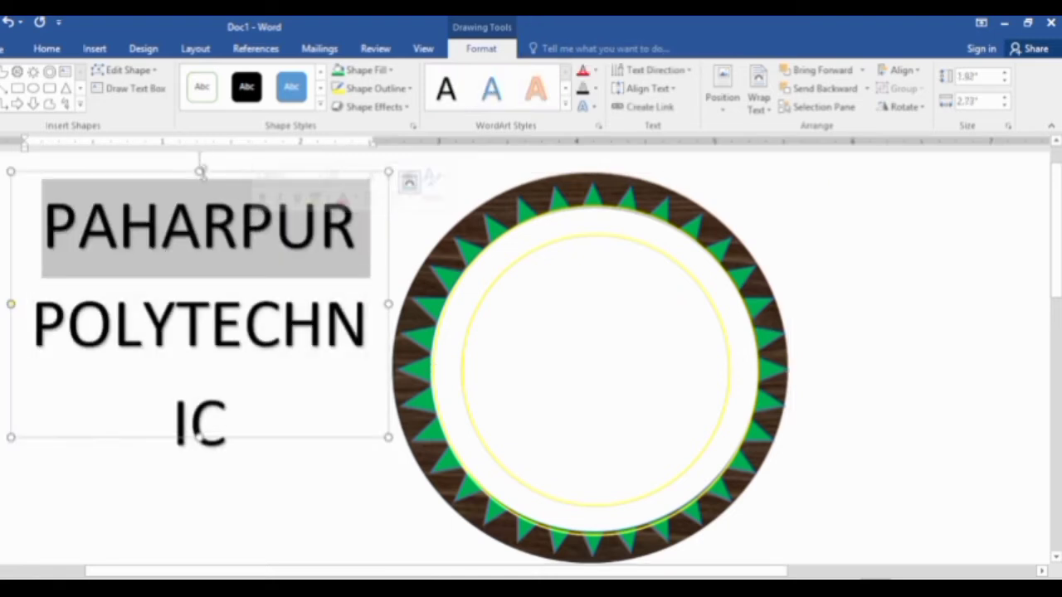
{"action": "left_click", "coordinate": [594, 107]}
{"action": "mouse_move", "coordinate": [647, 314]}
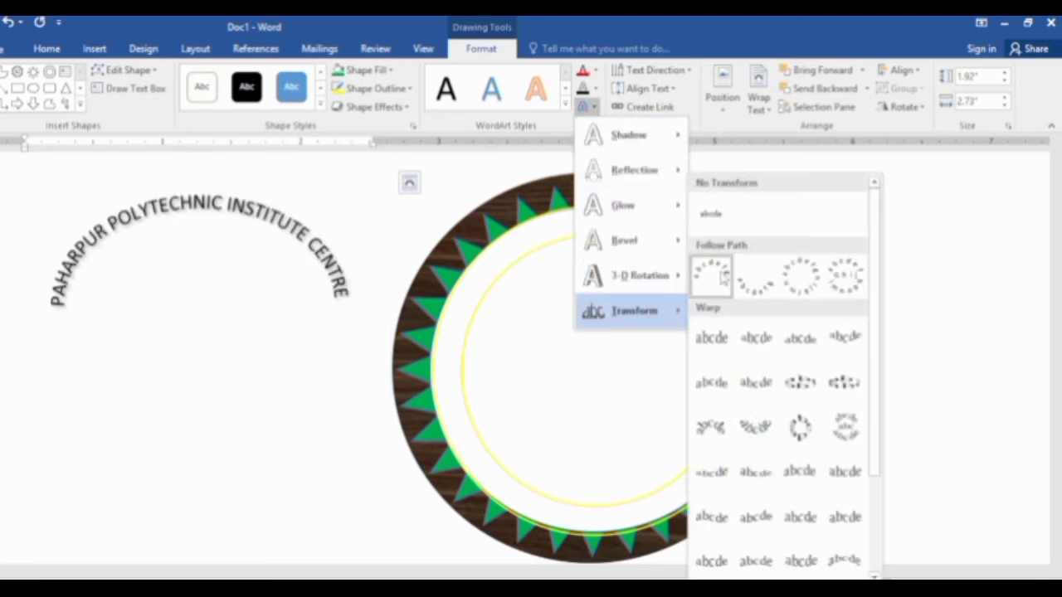
{"action": "left_click", "coordinate": [723, 278]}
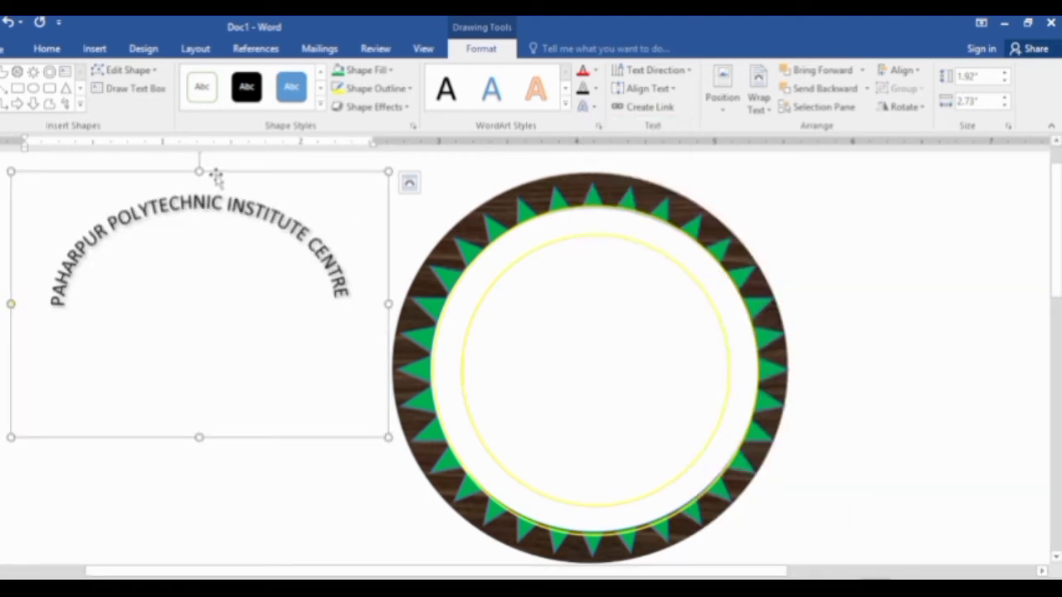
Move the arched title onto the badge, narrow it, and nudge it up inside the ring
{"action": "left_click_drag", "start_coordinate": [214, 174], "coordinate": [609, 196]}
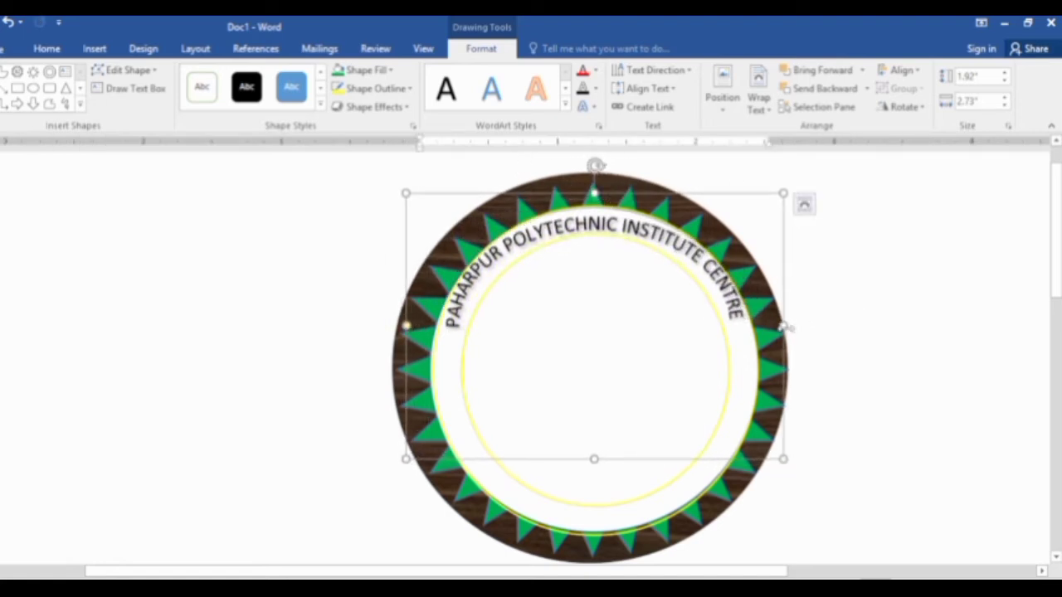
{"action": "left_click_drag", "start_coordinate": [783, 327], "coordinate": [779, 327]}
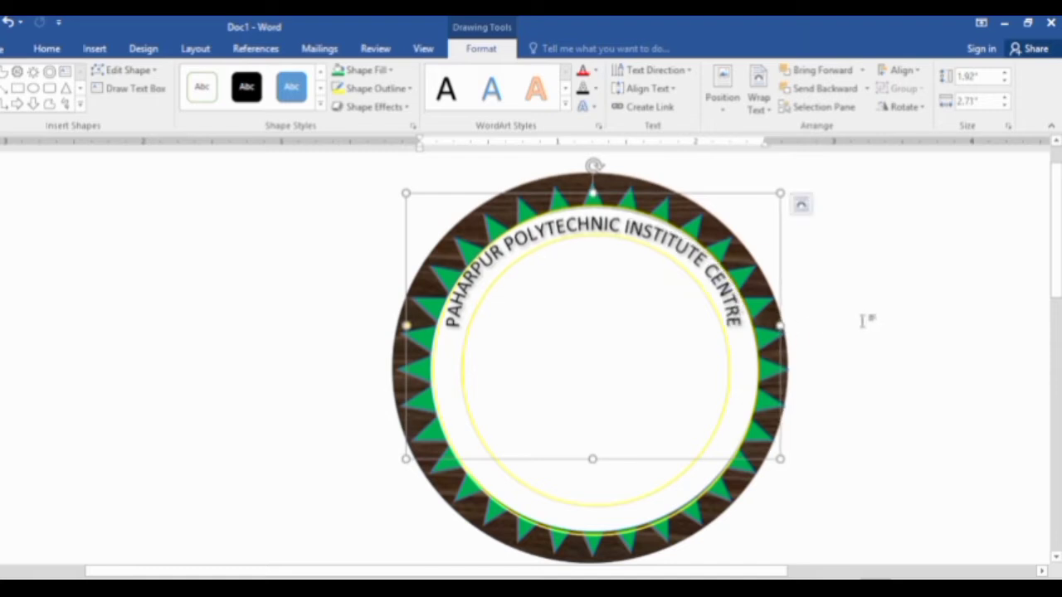
{"action": "key", "text": "ctrl+Up"}
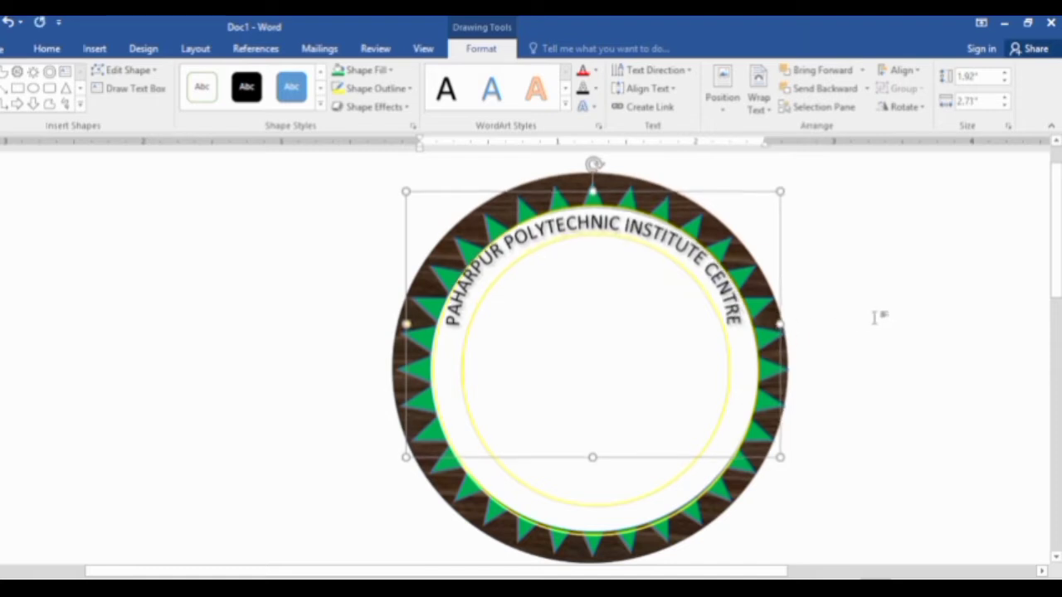
{"action": "key", "text": "ctrl+Up"}
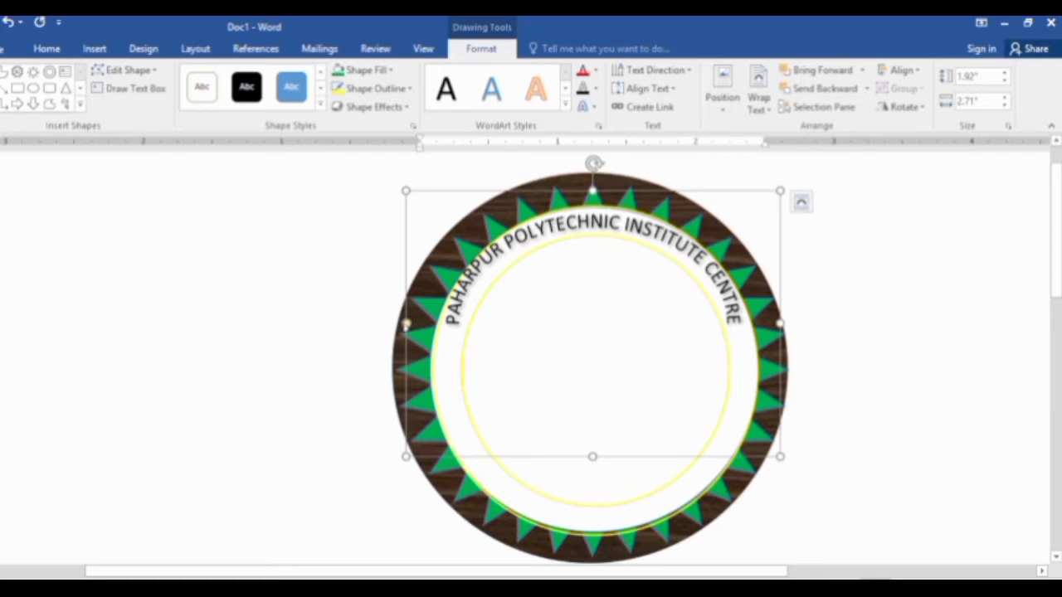
{"action": "key", "text": "ctrl+Up"}
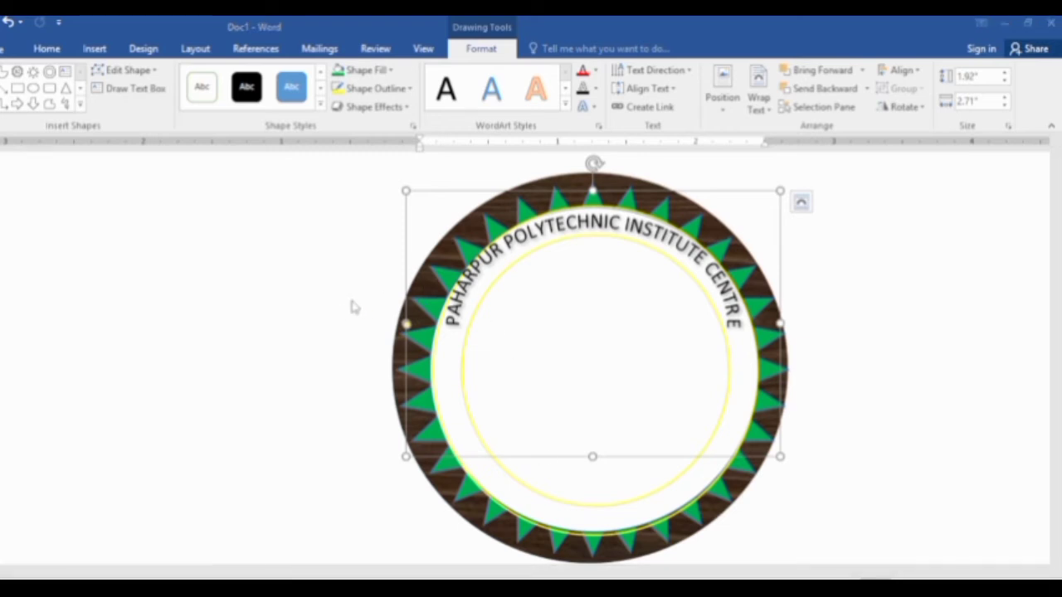
{"action": "left_click", "coordinate": [397, 242]}
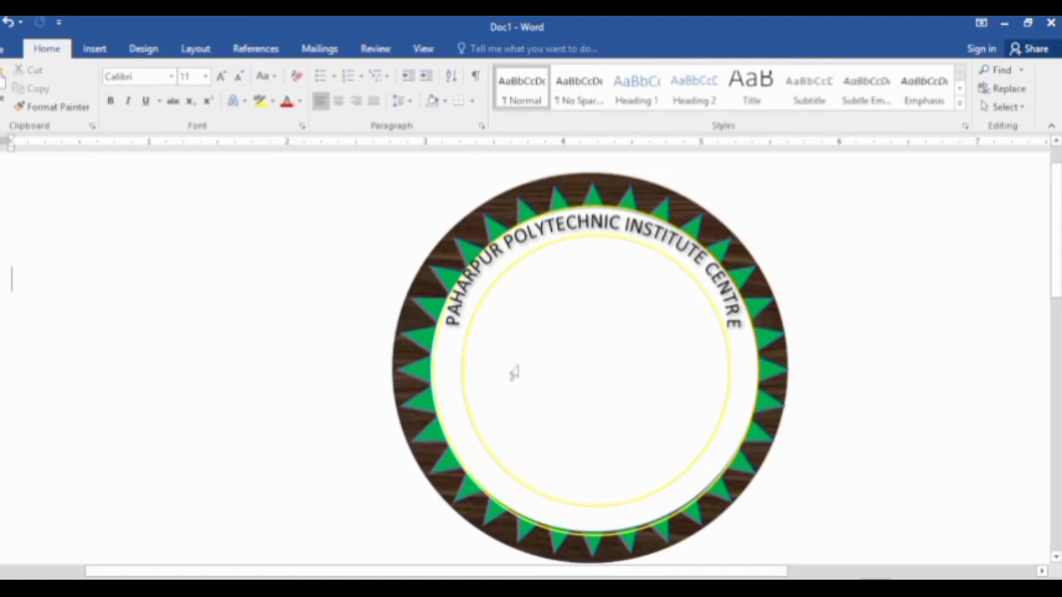
Insert the ffff book picture and set its wrapping to In Front of Text
{"action": "scroll", "coordinate": [363, 316], "scroll_direction": "down", "scroll_amount": 2}
{"action": "scroll", "coordinate": [331, 314], "scroll_direction": "up", "scroll_amount": 3}
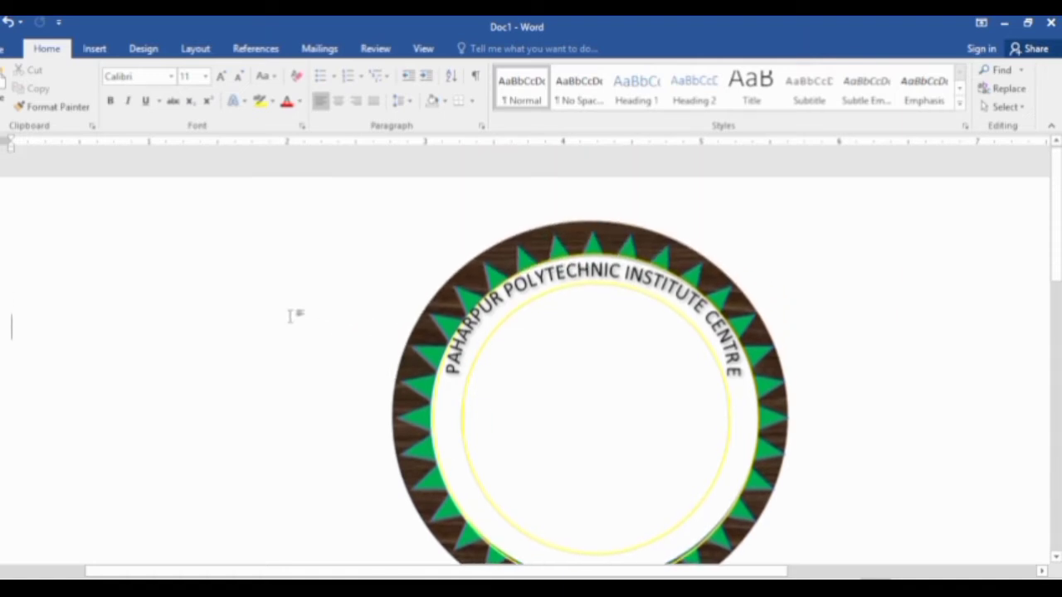
{"action": "left_click", "coordinate": [94, 50]}
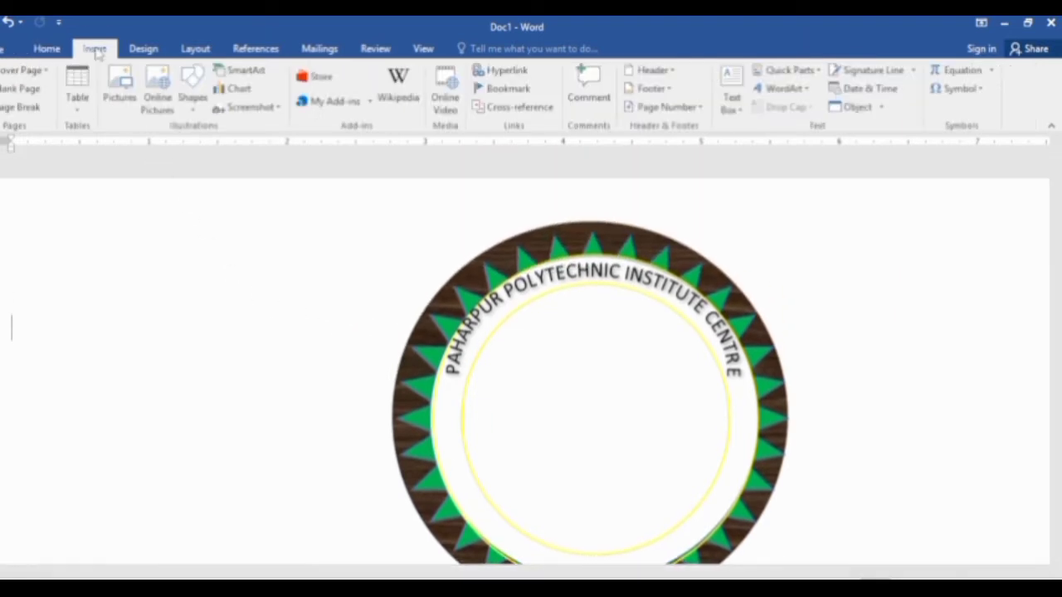
{"action": "left_click", "coordinate": [120, 89]}
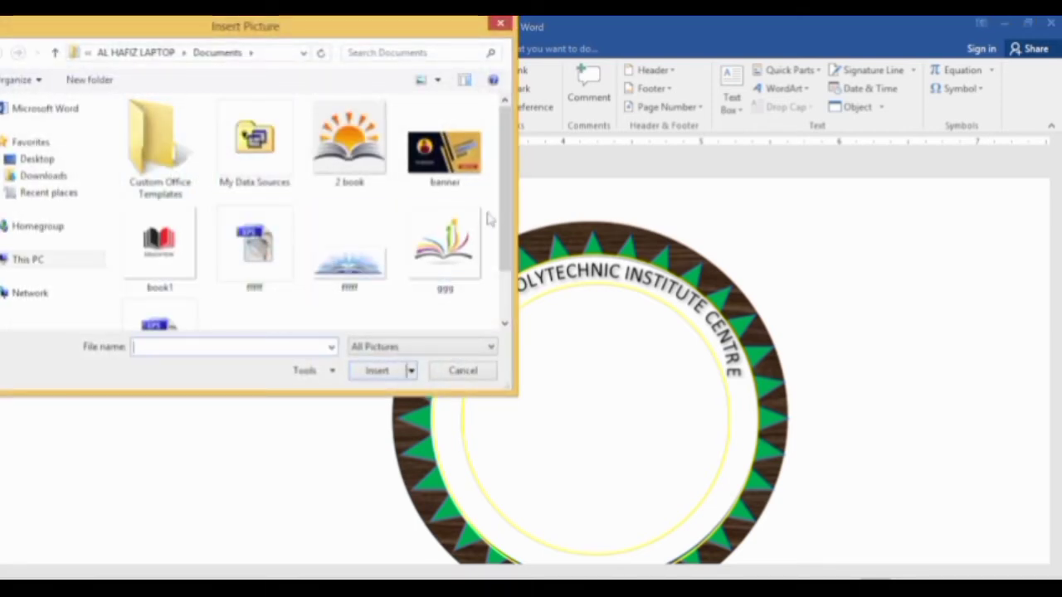
{"action": "left_click_drag", "start_coordinate": [505, 209], "coordinate": [510, 259]}
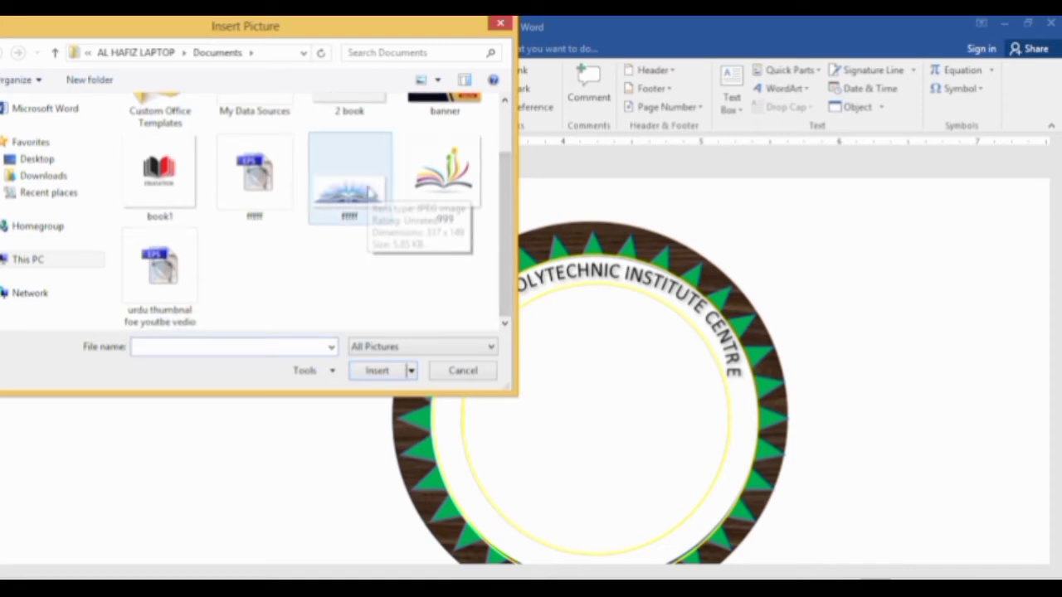
{"action": "left_click", "coordinate": [370, 193]}
{"action": "double_click", "coordinate": [364, 205]}
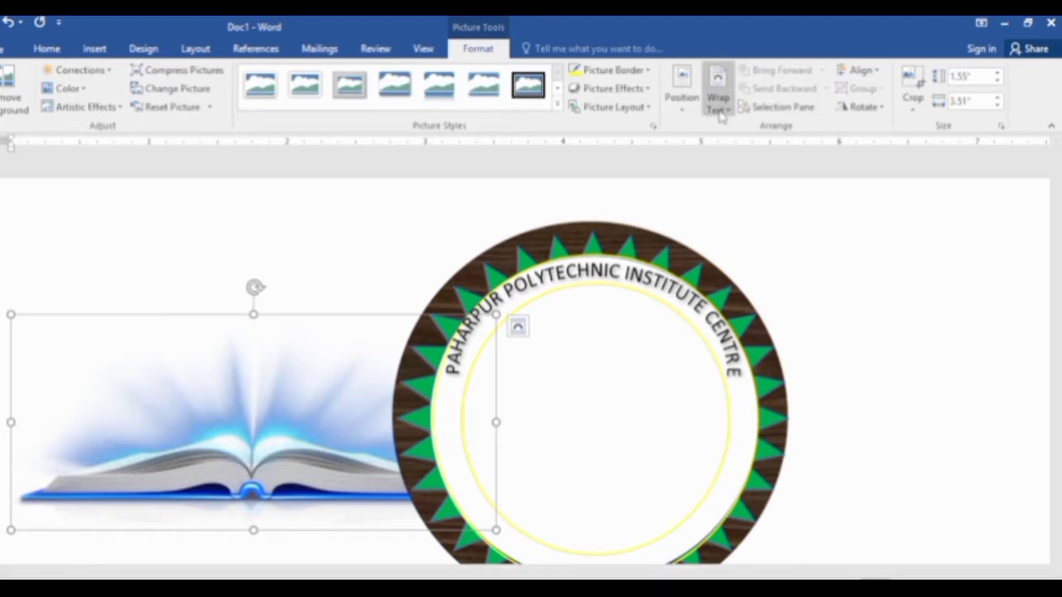
{"action": "left_click", "coordinate": [718, 103]}
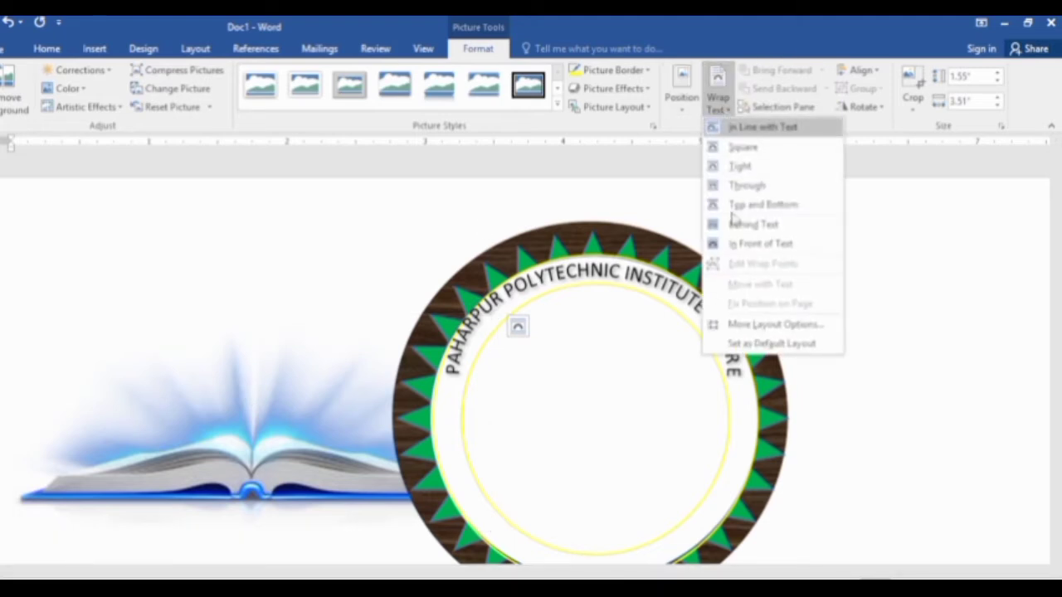
{"action": "left_click", "coordinate": [759, 242]}
Shrink the book picture to about 0.6" by 1.19" and centre it below the arched title
{"action": "left_click_drag", "start_coordinate": [313, 414], "coordinate": [465, 397]}
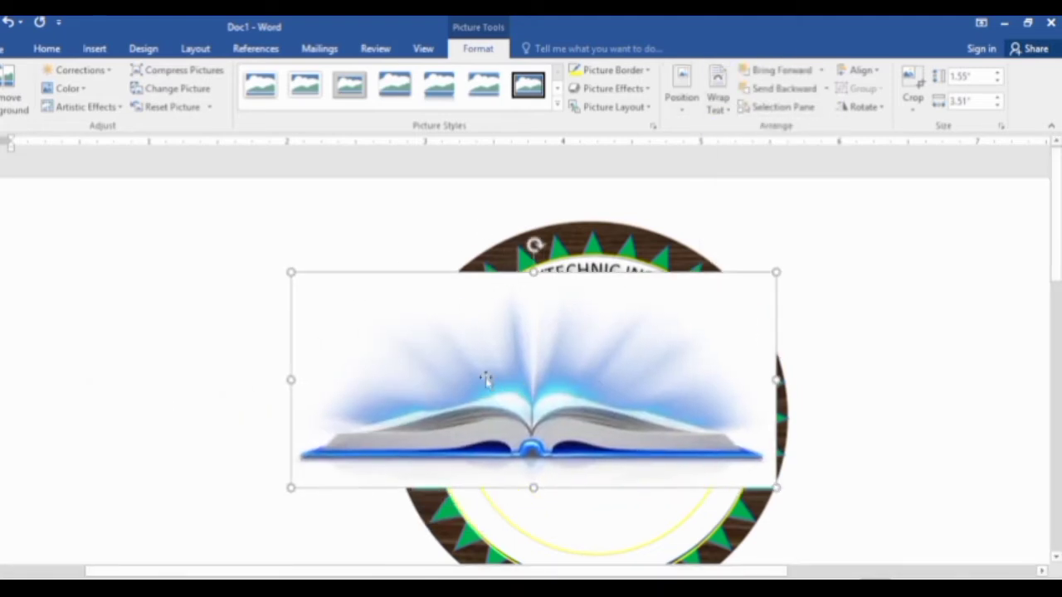
{"action": "left_click_drag", "start_coordinate": [291, 272], "coordinate": [600, 386]}
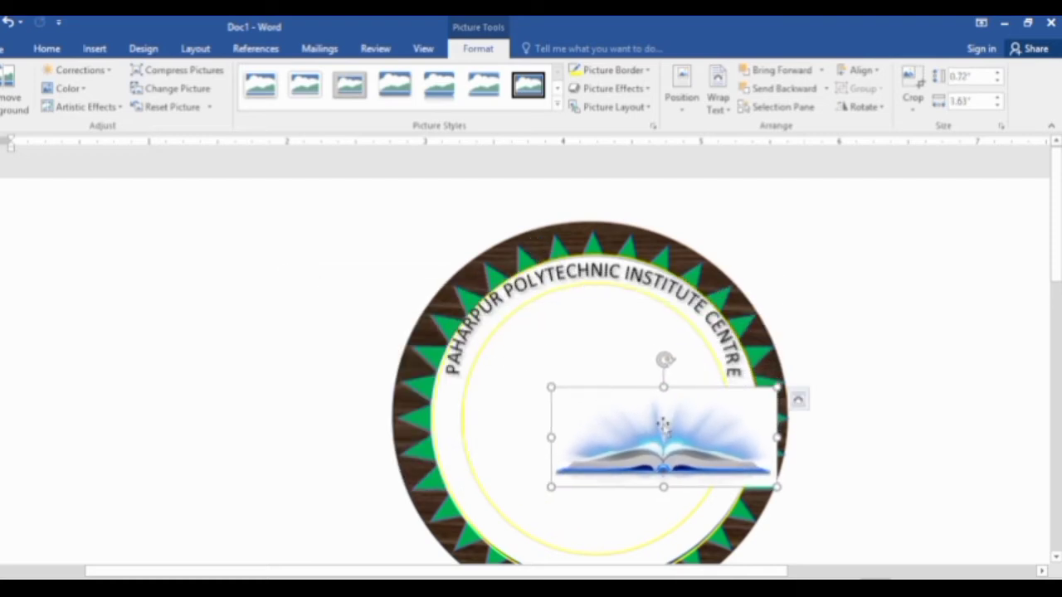
{"action": "left_click_drag", "start_coordinate": [664, 422], "coordinate": [596, 390]}
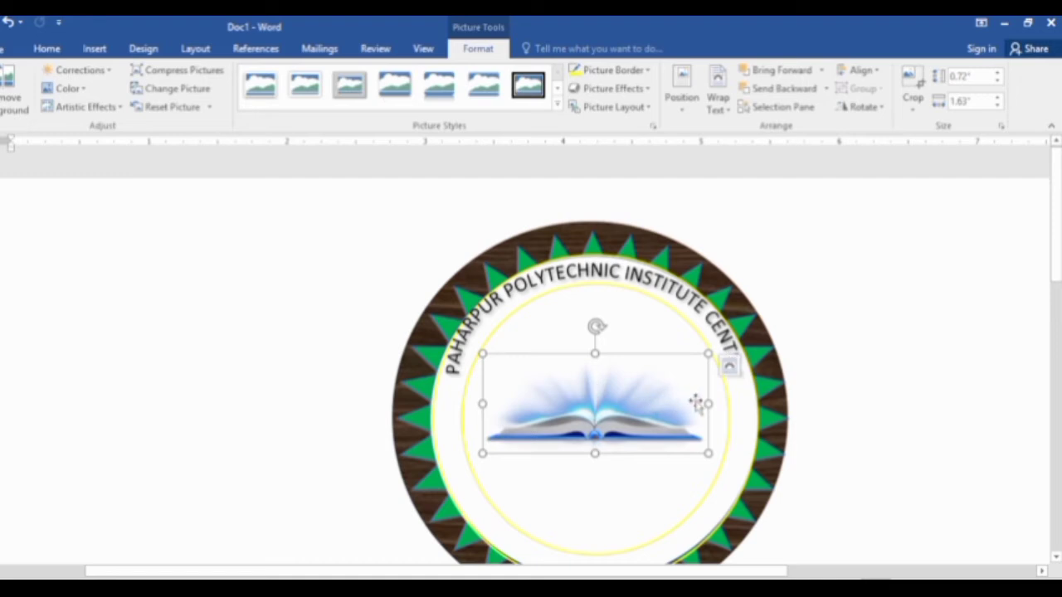
{"action": "left_click_drag", "start_coordinate": [707, 404], "coordinate": [664, 404]}
{"action": "mouse_move", "coordinate": [583, 408]}
{"action": "left_mouse_down"}
{"action": "mouse_move", "coordinate": [607, 386]}
{"action": "mouse_move", "coordinate": [605, 369]}
{"action": "left_mouse_up"}
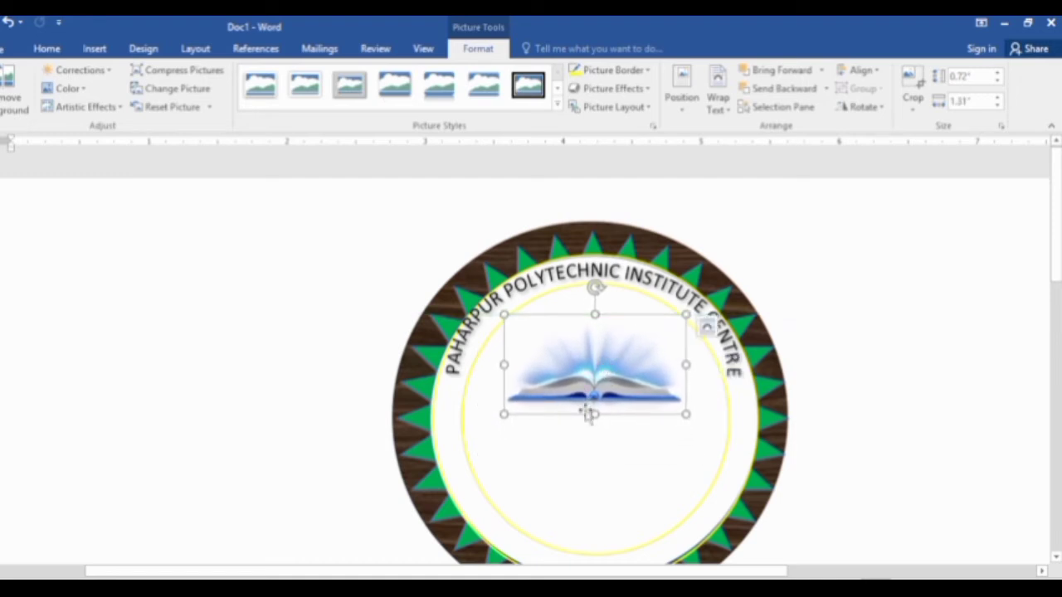
{"action": "left_click_drag", "start_coordinate": [595, 413], "coordinate": [594, 406]}
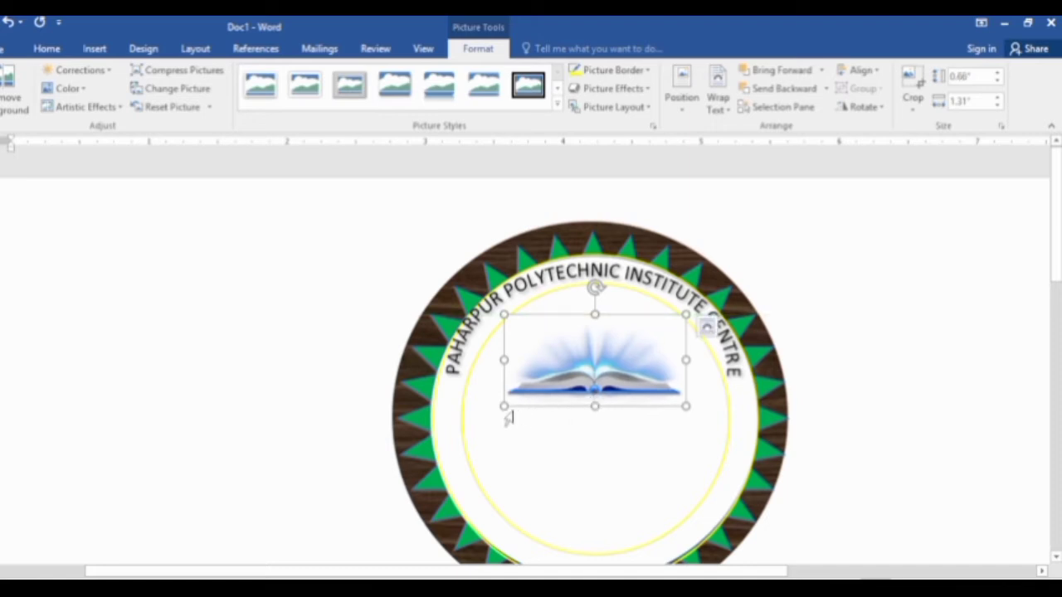
{"action": "left_click_drag", "start_coordinate": [504, 406], "coordinate": [519, 398]}
{"action": "mouse_move", "coordinate": [597, 363]}
{"action": "left_mouse_down"}
{"action": "mouse_move", "coordinate": [586, 362]}
{"action": "mouse_move", "coordinate": [586, 381]}
{"action": "left_mouse_up"}
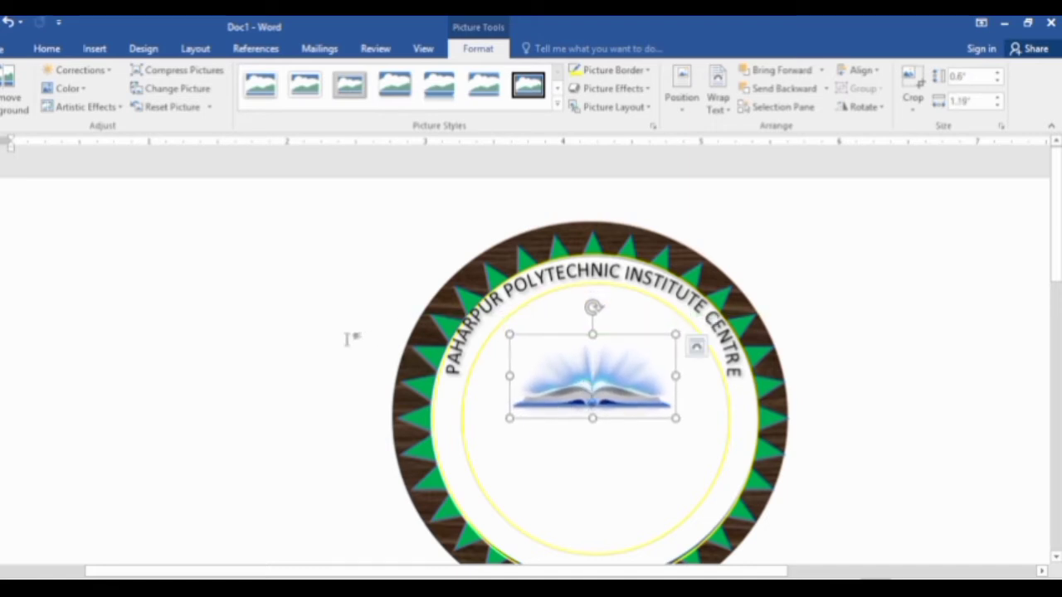
{"action": "left_click", "coordinate": [294, 319]}
{"action": "scroll", "coordinate": [204, 249], "scroll_direction": "down", "scroll_amount": 2}
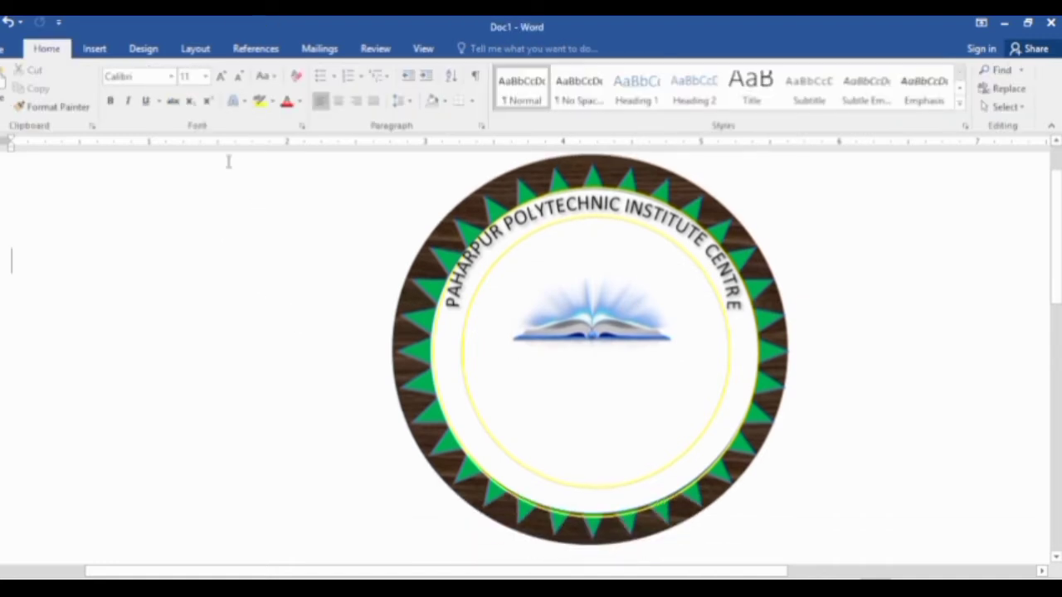
Draw a ribbon banner, adjust its proportions, and place it in the badge centre below the book
{"action": "left_click", "coordinate": [96, 50]}
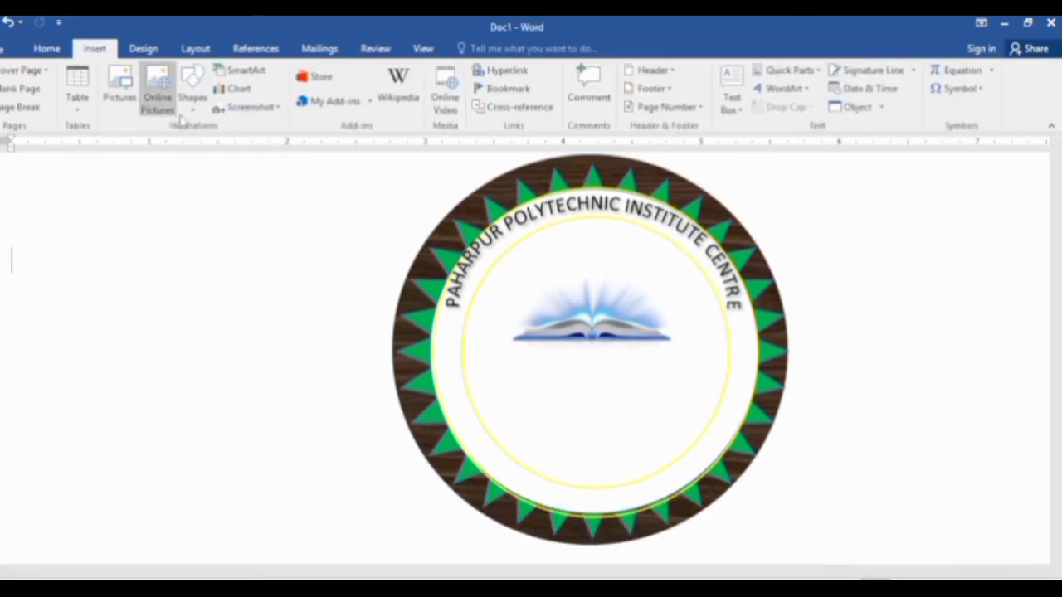
{"action": "left_click", "coordinate": [191, 87]}
{"action": "scroll", "coordinate": [296, 448], "scroll_direction": "down", "scroll_amount": 1}
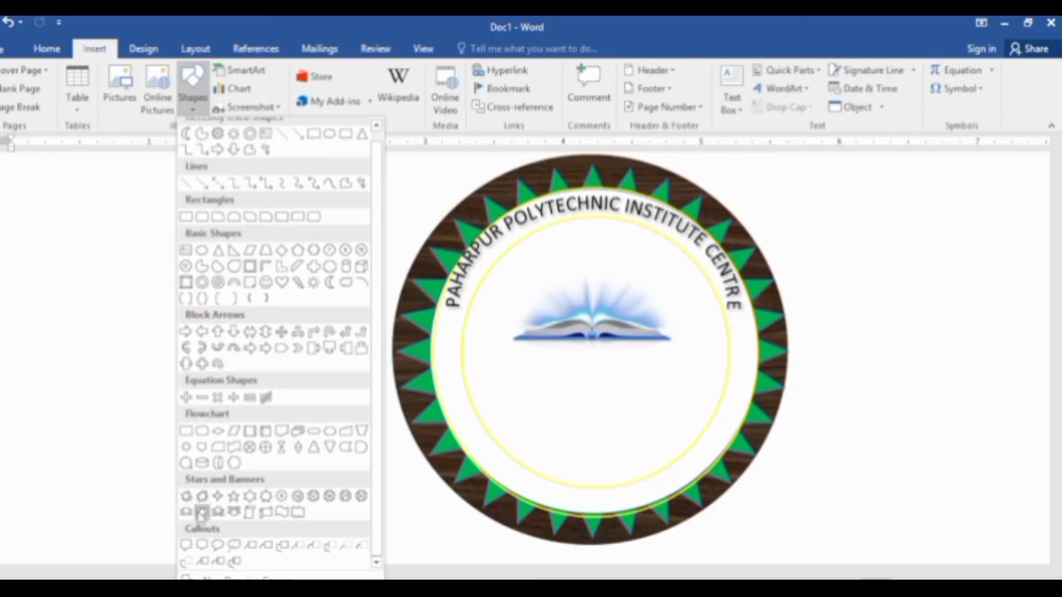
{"action": "left_click", "coordinate": [201, 512]}
{"action": "left_click_drag", "start_coordinate": [145, 375], "coordinate": [403, 462]}
{"action": "left_click_drag", "start_coordinate": [210, 376], "coordinate": [184, 385]}
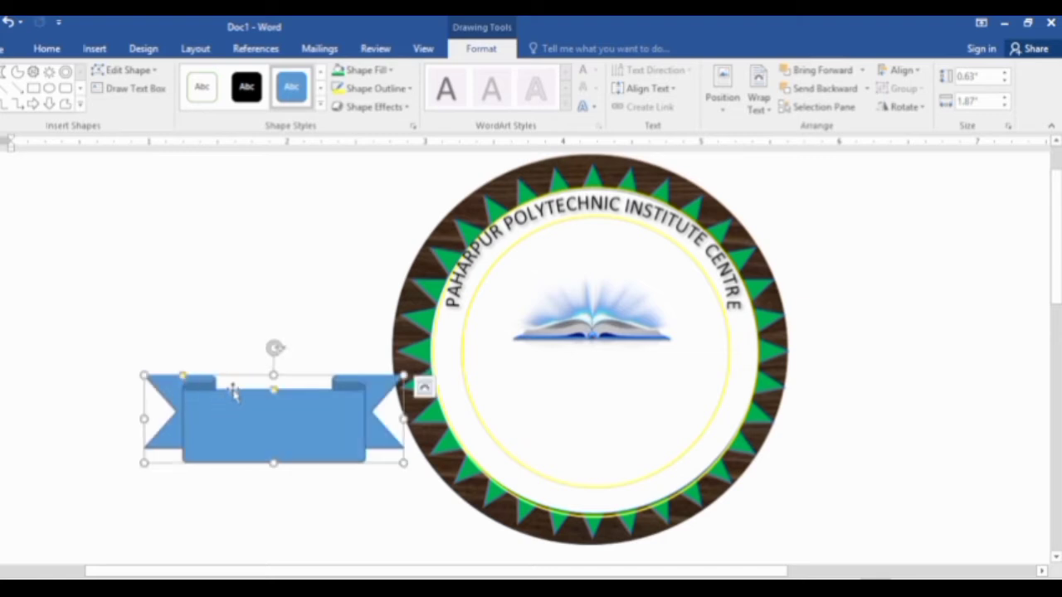
{"action": "left_click_drag", "start_coordinate": [273, 376], "coordinate": [276, 415]}
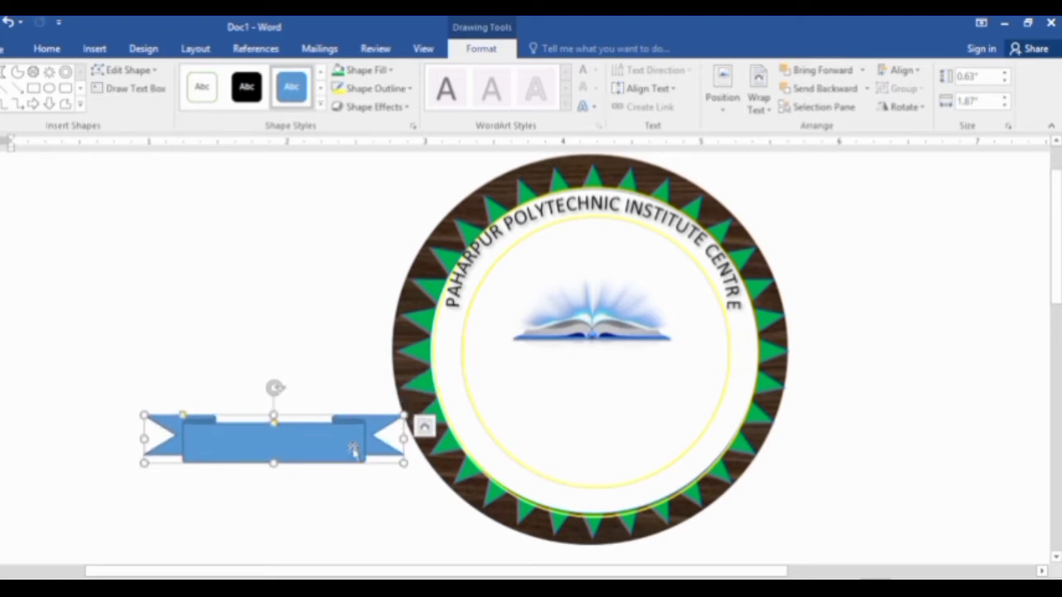
{"action": "left_click_drag", "start_coordinate": [390, 438], "coordinate": [380, 438]}
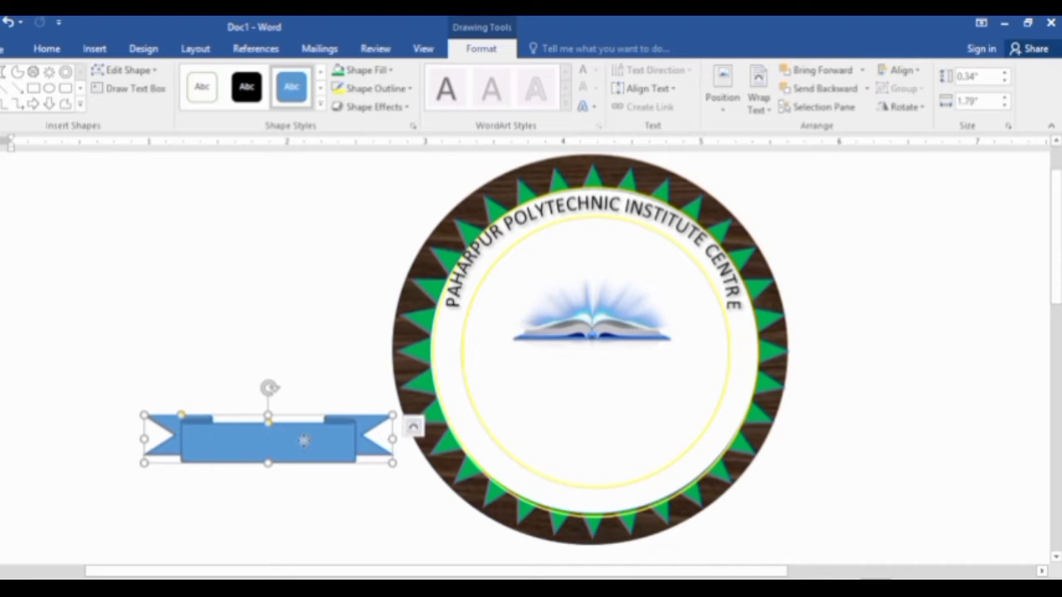
{"action": "left_click_drag", "start_coordinate": [303, 440], "coordinate": [627, 374]}
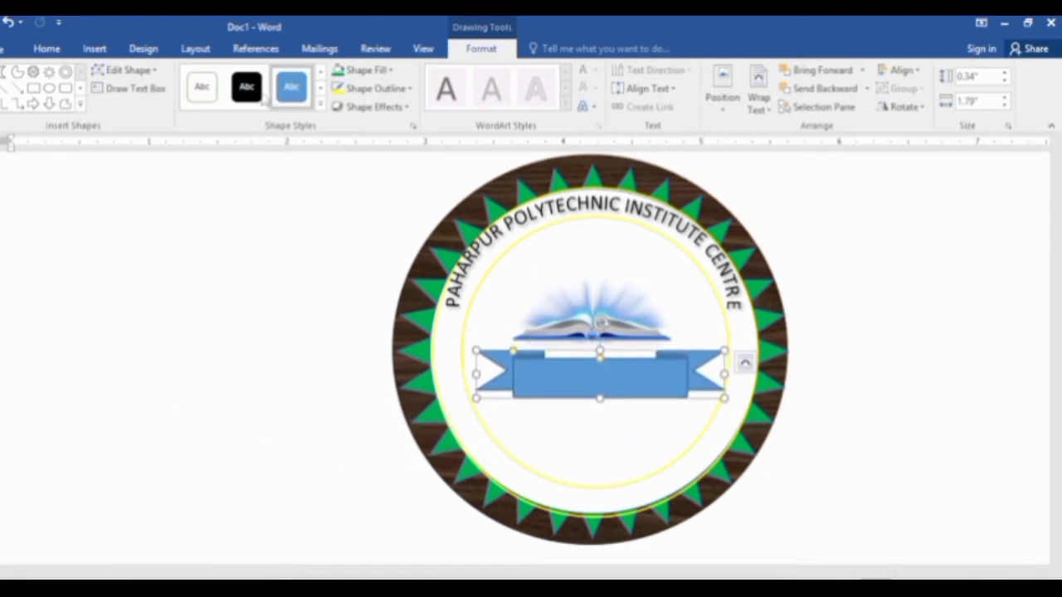
Apply the solid black shape style to the ribbon banner
{"action": "left_click", "coordinate": [321, 104]}
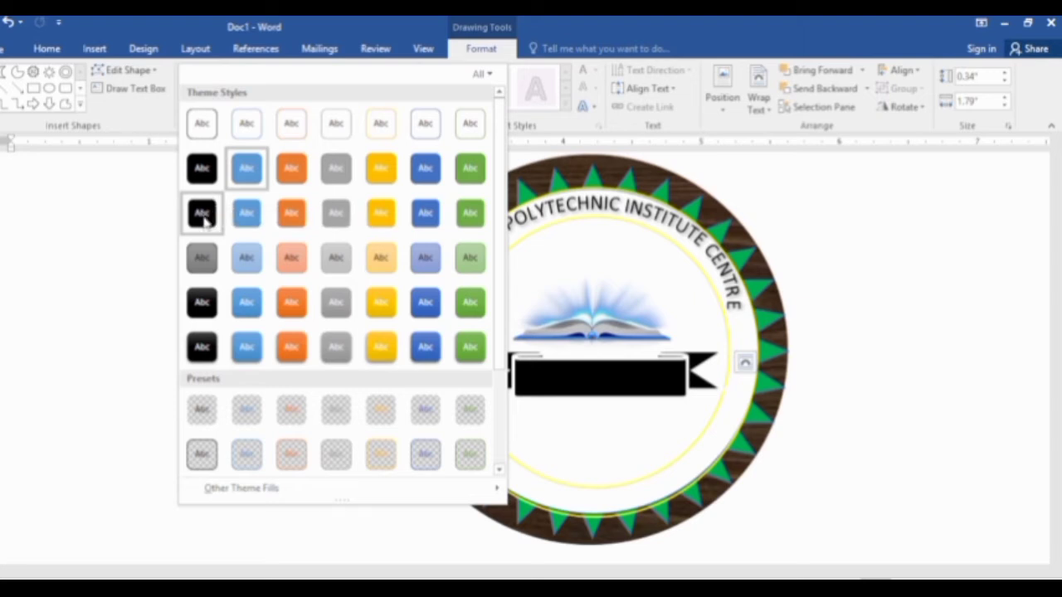
{"action": "left_click", "coordinate": [205, 218]}
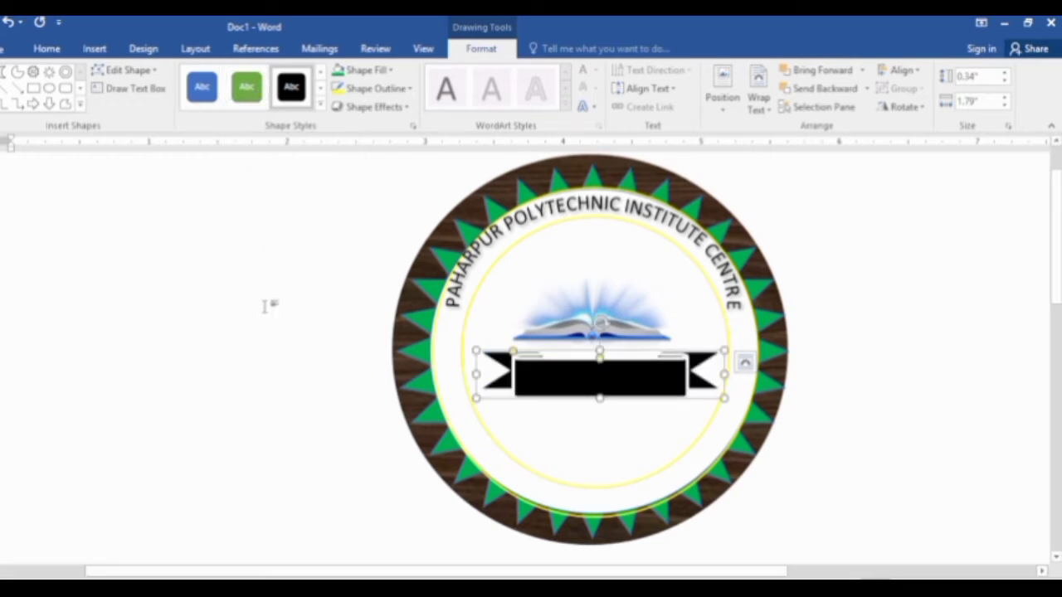
{"action": "left_click", "coordinate": [308, 262]}
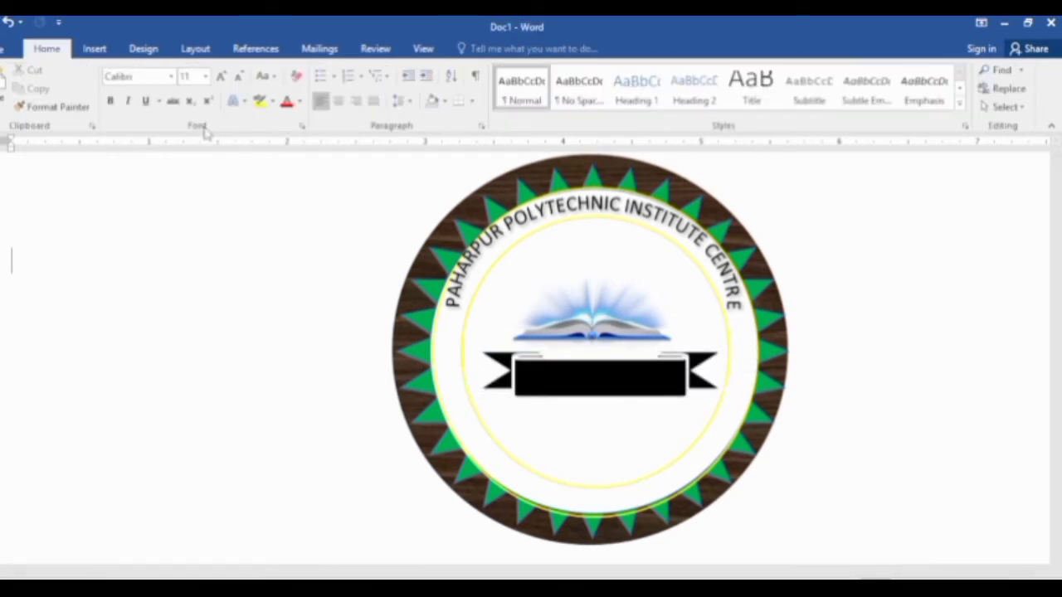
Insert a new WordArt text box reading JAVED WAZIR TECH
{"action": "left_click", "coordinate": [108, 51]}
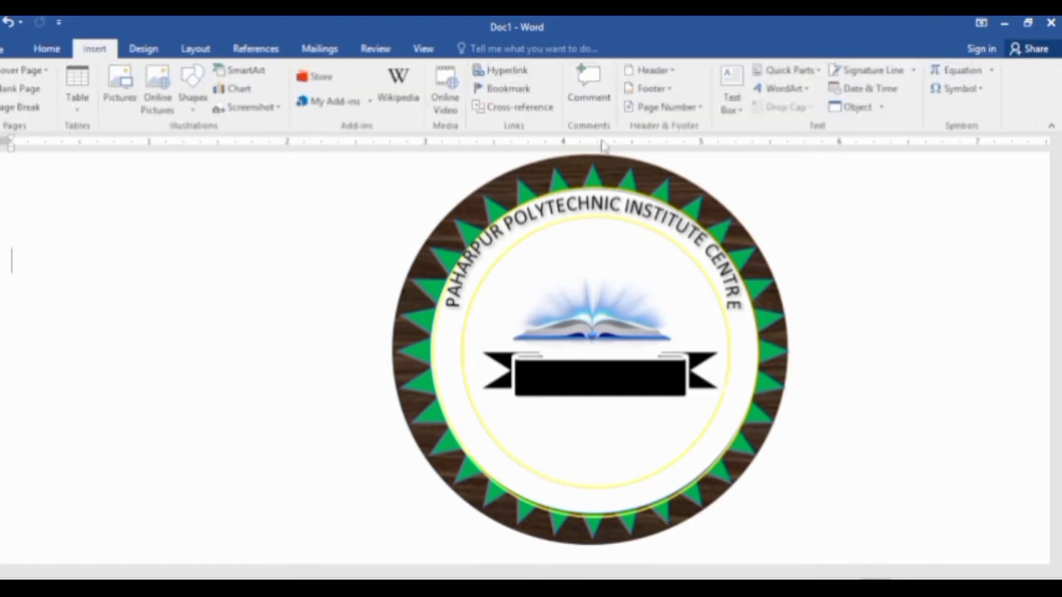
{"action": "left_click", "coordinate": [803, 95]}
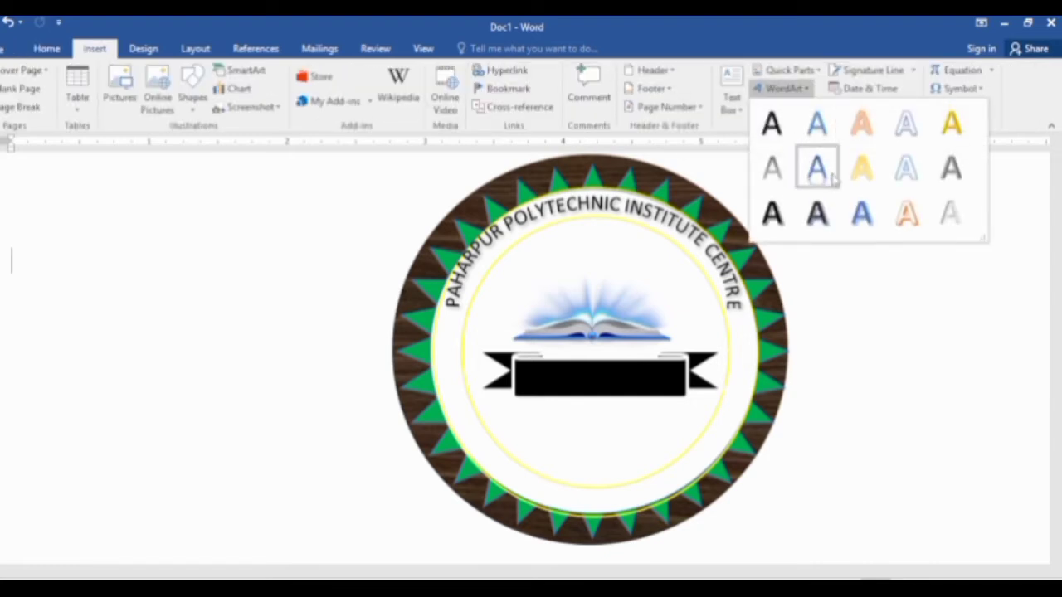
{"action": "left_click", "coordinate": [906, 172]}
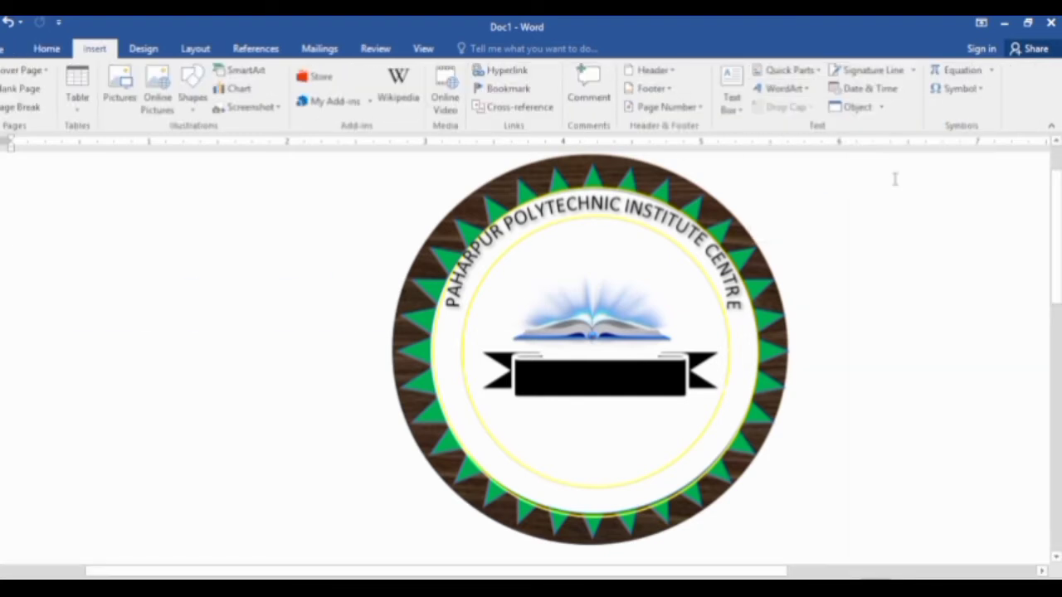
{"action": "type", "text": "JA"}
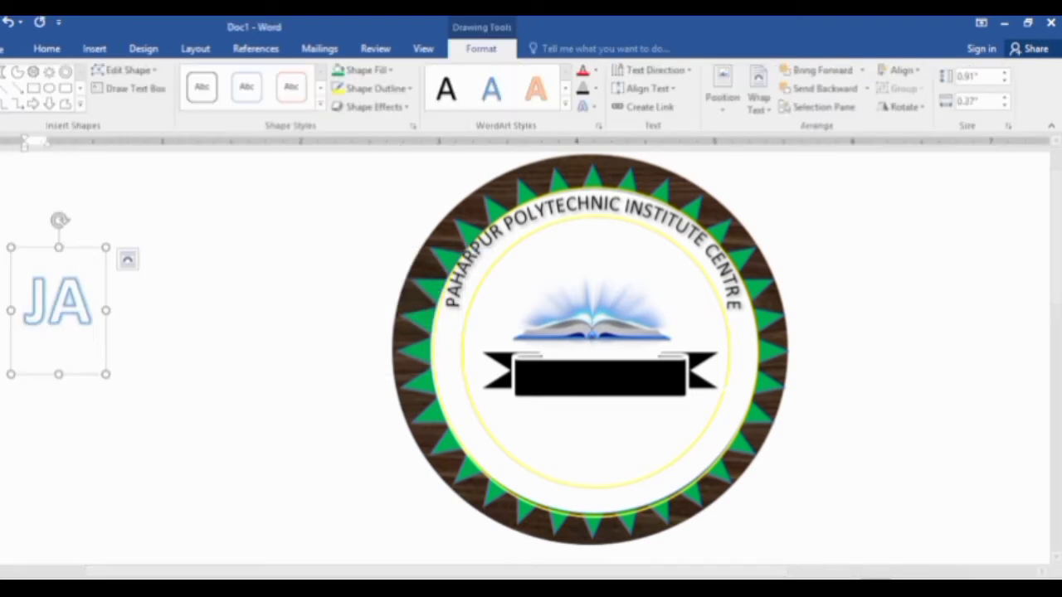
{"action": "type", "text": "VED WA"}
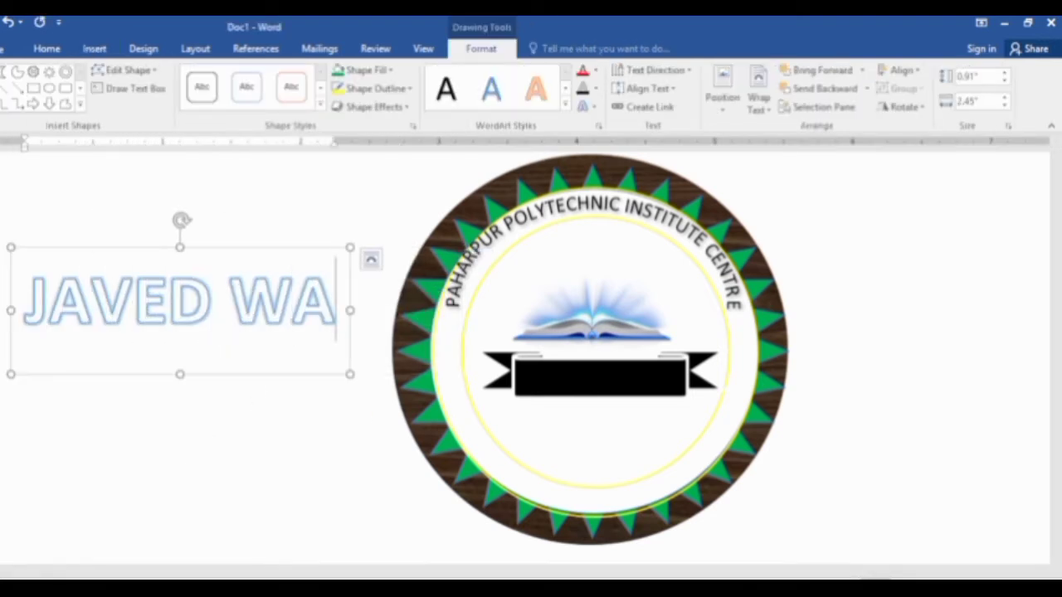
{"action": "type", "text": "ZIR TECH"}
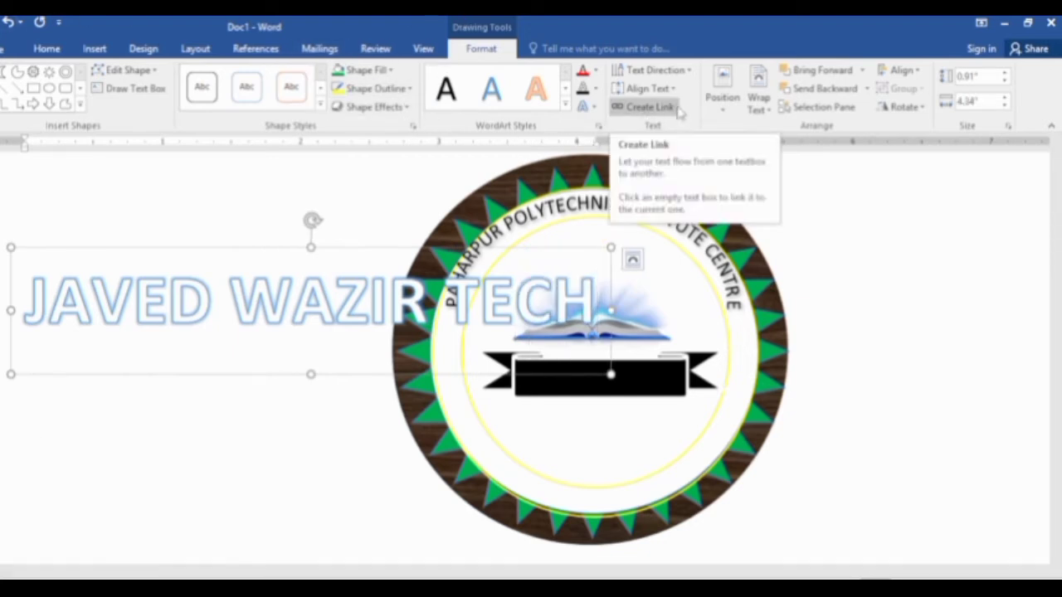
Give the JAVED WAZIR TECH WordArt the blue outline style and move it right onto the badge
{"action": "left_click", "coordinate": [594, 107]}
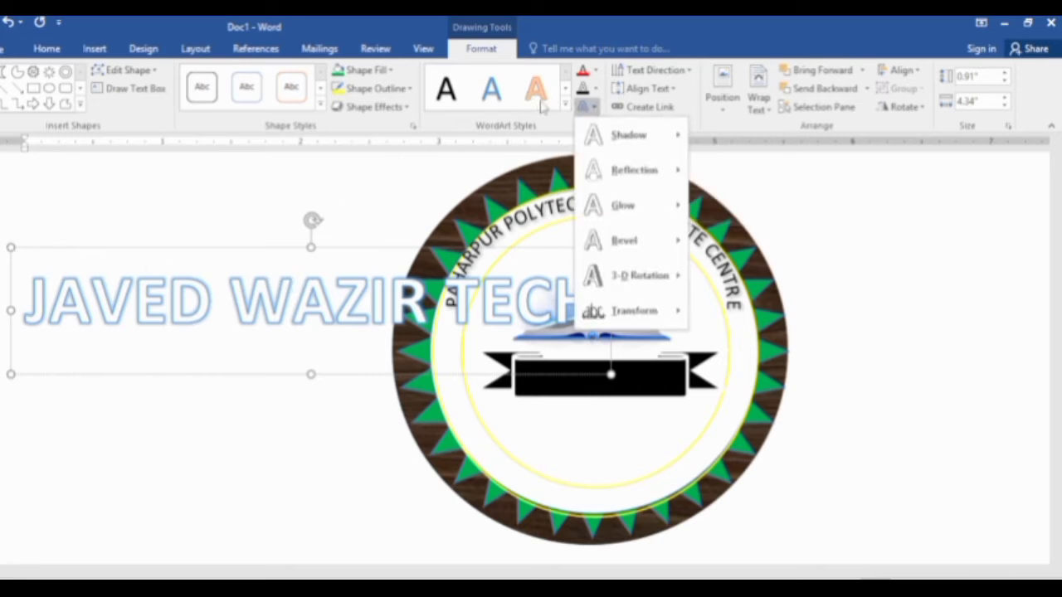
{"action": "key", "text": "Escape"}
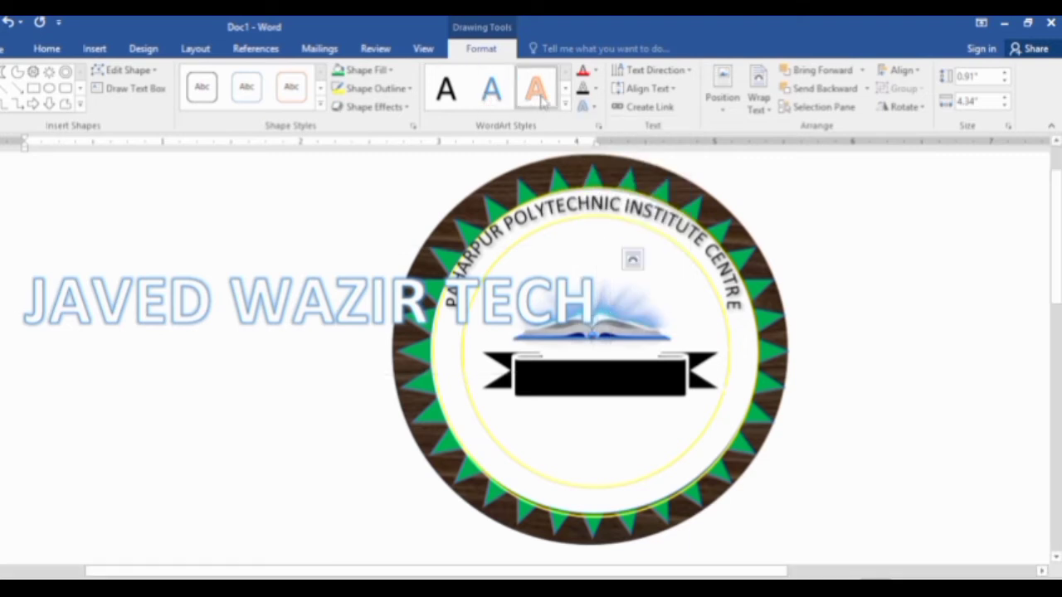
{"action": "left_click", "coordinate": [564, 106]}
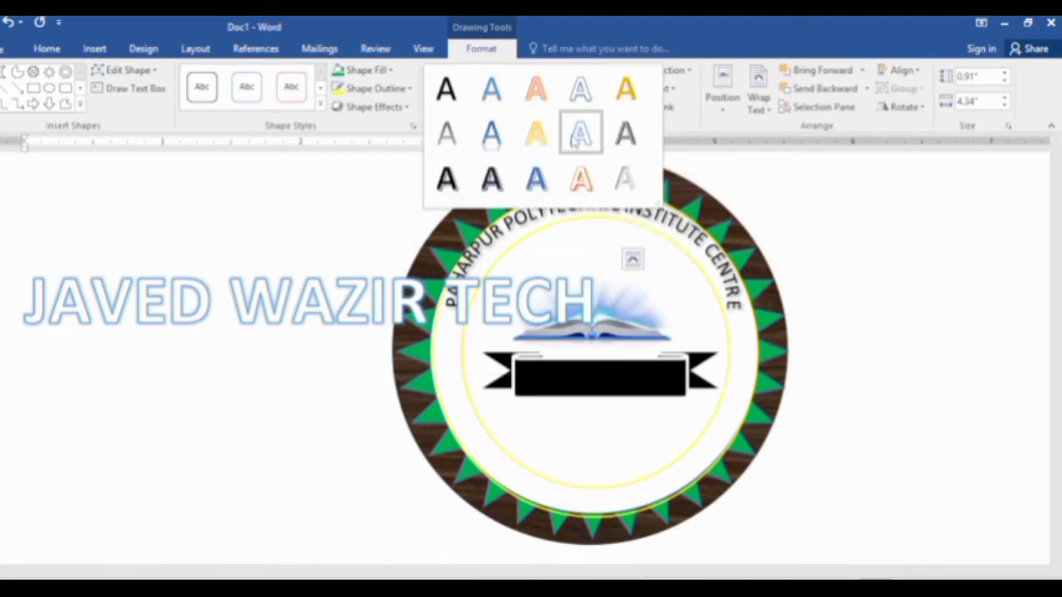
{"action": "left_click", "coordinate": [580, 137]}
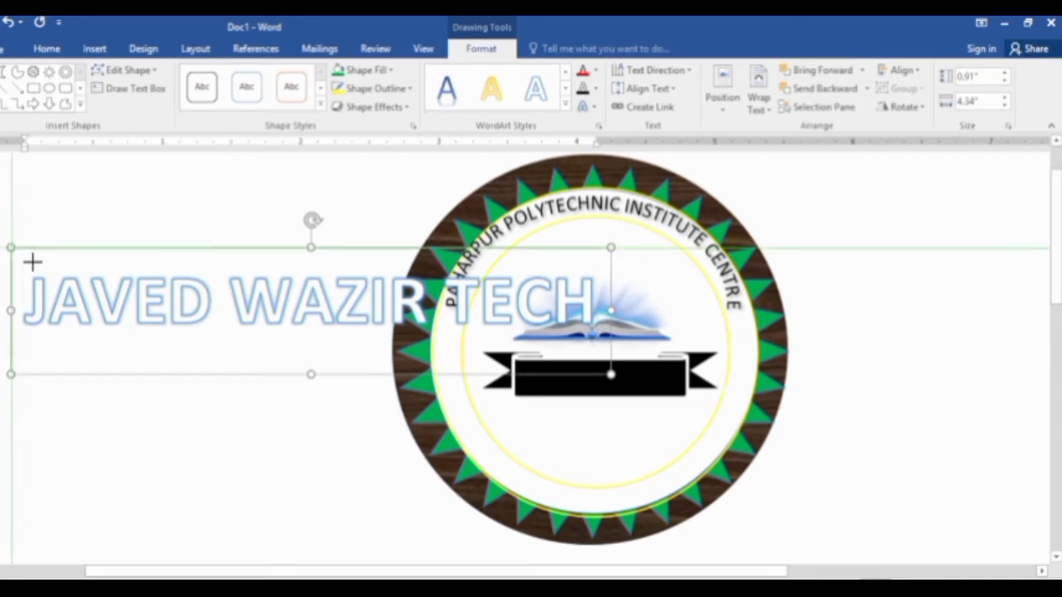
{"action": "mouse_move", "coordinate": [32, 262]}
{"action": "left_mouse_down"}
{"action": "mouse_move", "coordinate": [171, 253]}
{"action": "mouse_move", "coordinate": [10, 218]}
{"action": "mouse_move", "coordinate": [23, 248]}
{"action": "left_mouse_up"}
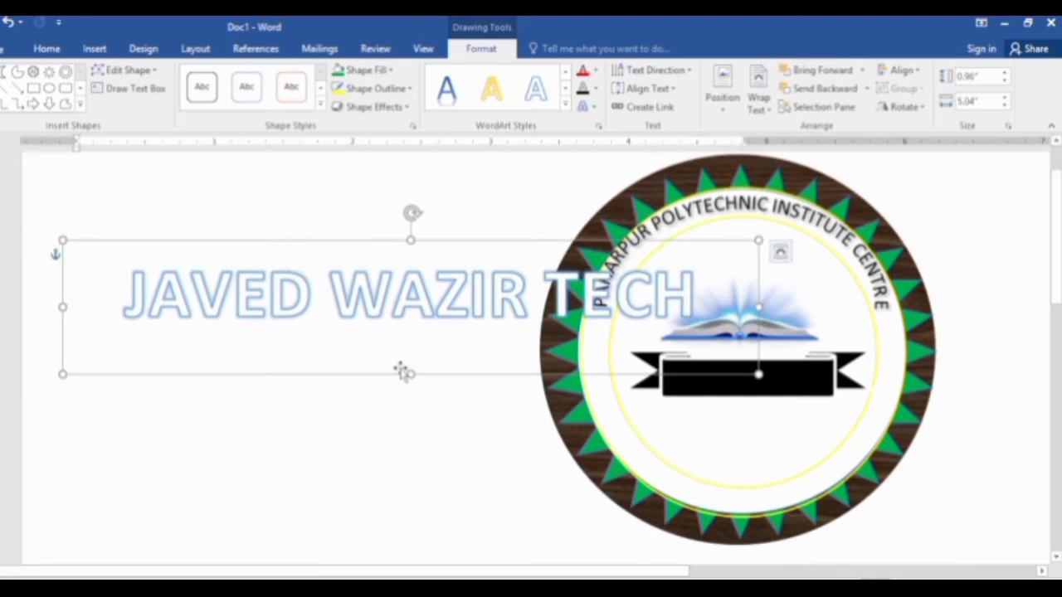
Resize the WordArt box so JAVED WAZIR TECH fits on one line
{"action": "left_click_drag", "start_coordinate": [409, 374], "coordinate": [409, 335]}
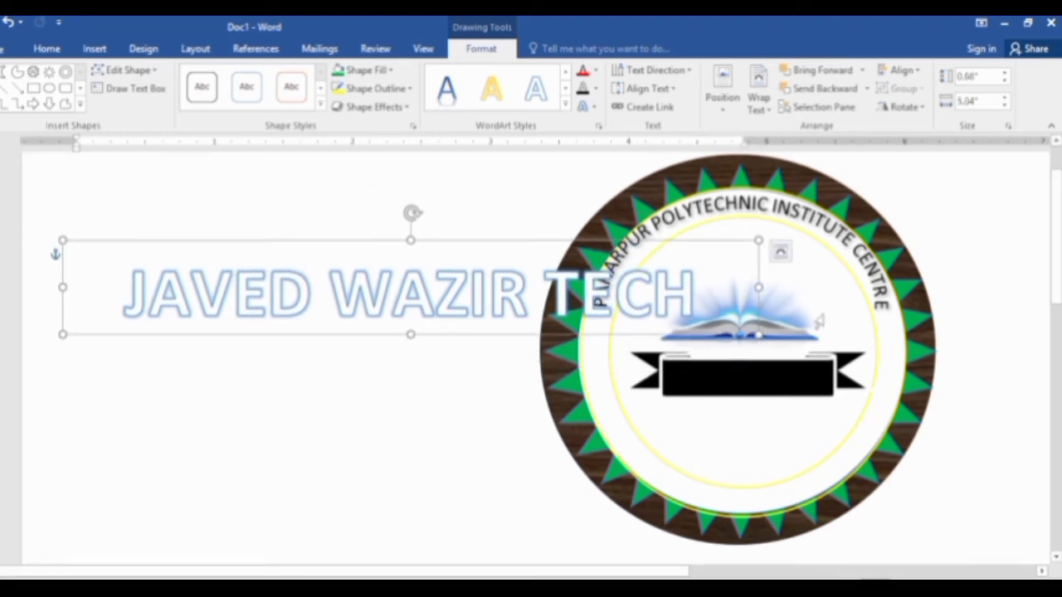
{"action": "left_click_drag", "start_coordinate": [759, 287], "coordinate": [420, 252]}
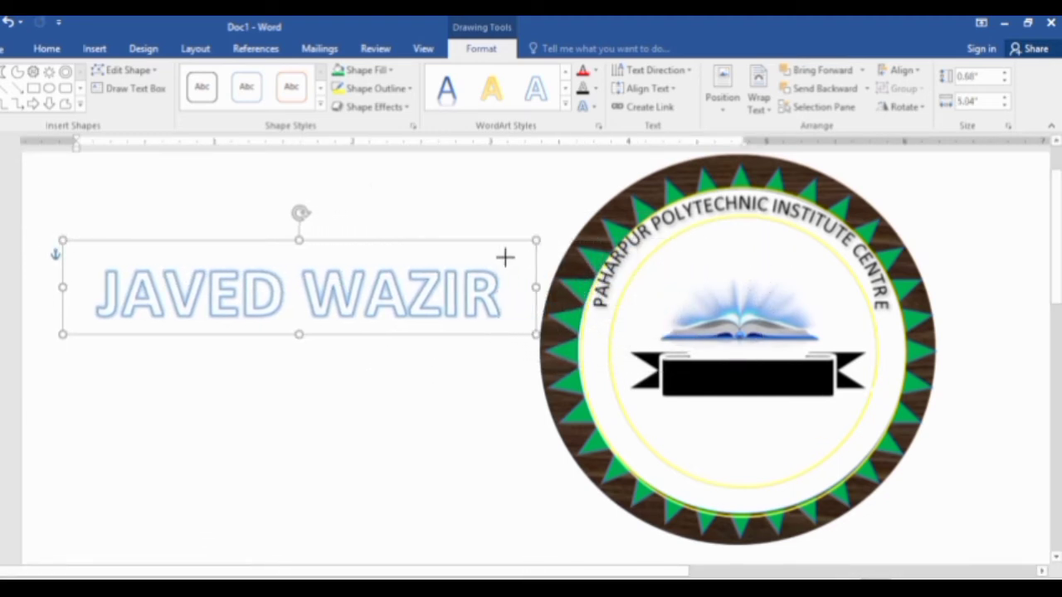
{"action": "left_click_drag", "start_coordinate": [420, 252], "coordinate": [303, 253]}
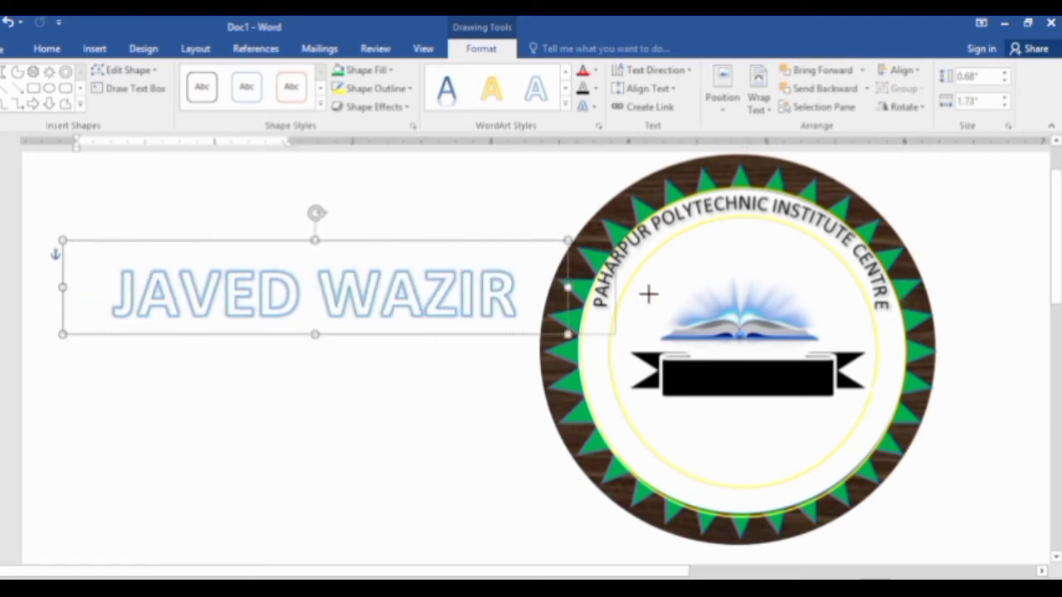
{"action": "type", "text": "TECH"}
{"action": "left_click_drag", "start_coordinate": [303, 287], "coordinate": [756, 287]}
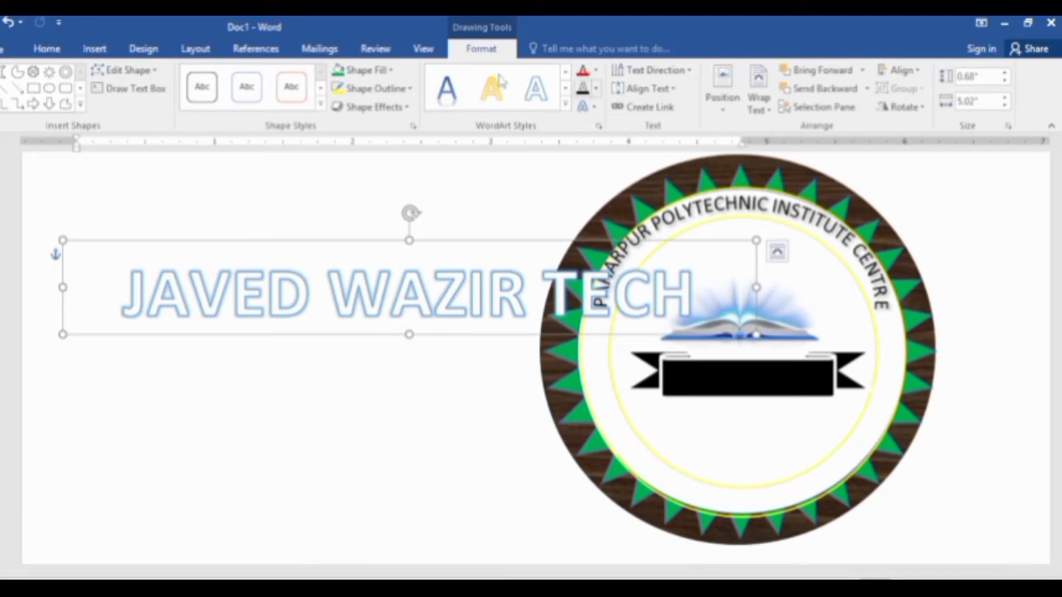
Bend the JAVED WAZIR TECH WordArt using the Arch follow-path transform
{"action": "left_click", "coordinate": [586, 106]}
{"action": "mouse_move", "coordinate": [631, 310]}
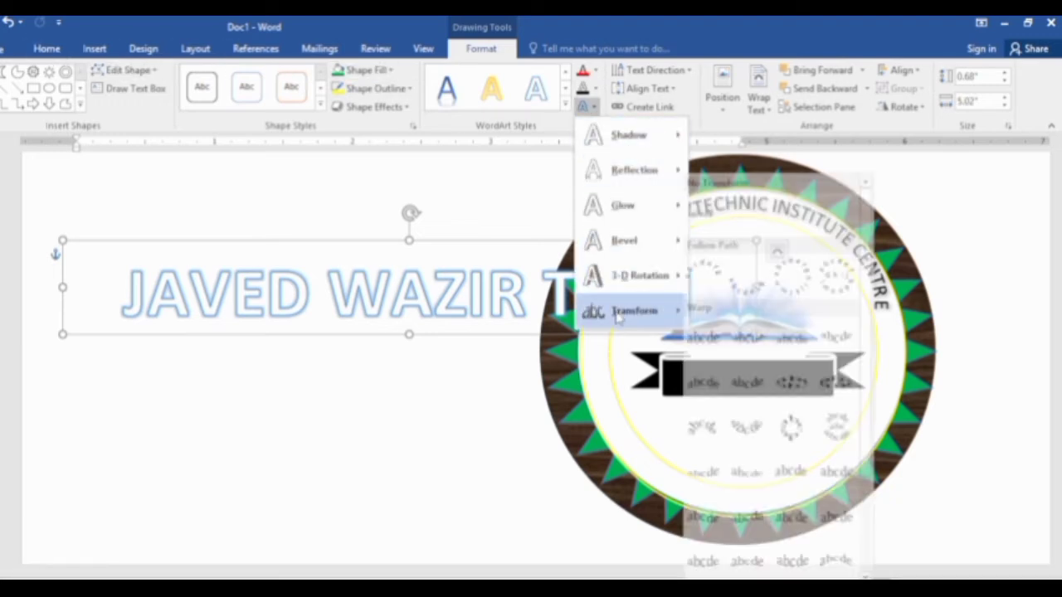
{"action": "left_click", "coordinate": [707, 275]}
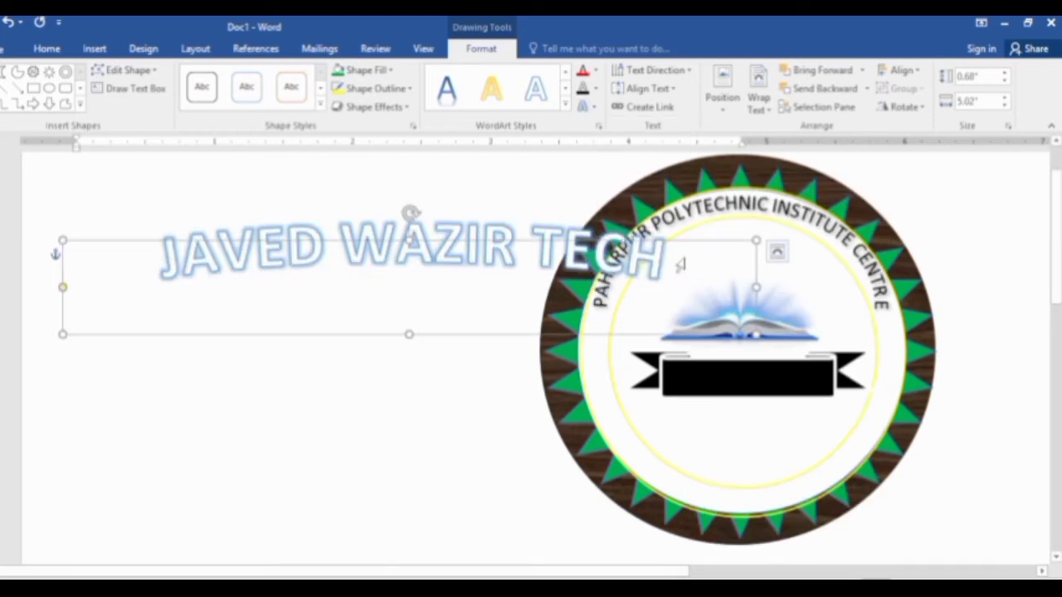
{"action": "left_click", "coordinate": [592, 107]}
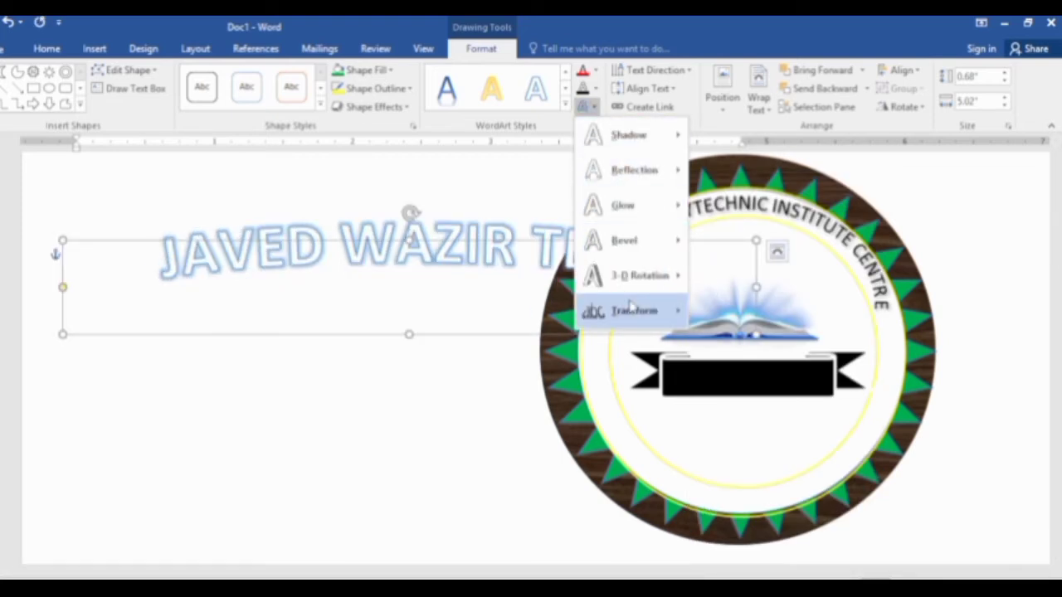
{"action": "mouse_move", "coordinate": [634, 310]}
{"action": "left_click", "coordinate": [770, 291]}
{"action": "left_click", "coordinate": [404, 305]}
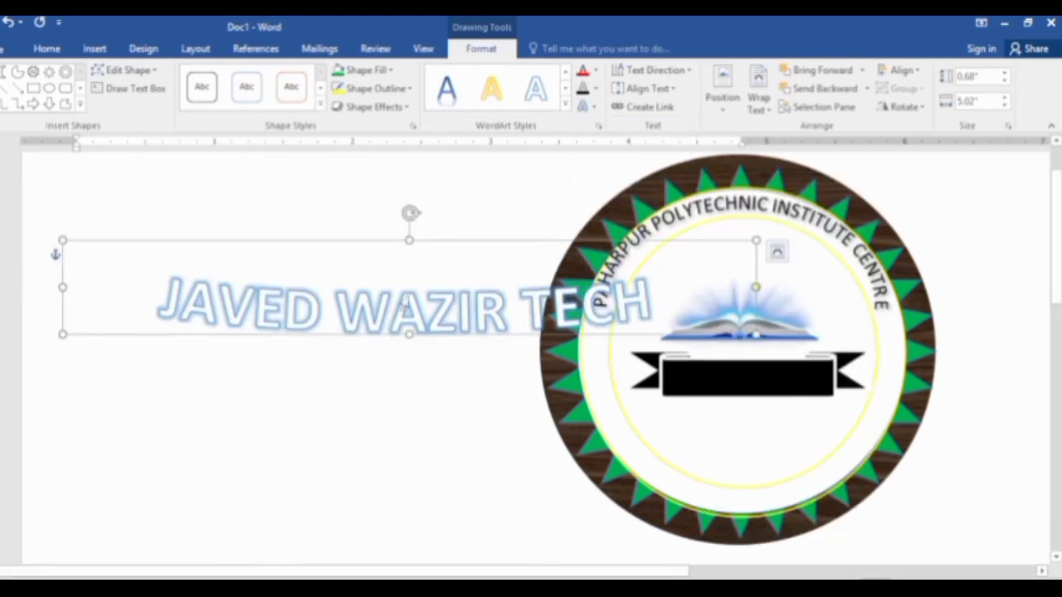
{"action": "left_click_drag", "start_coordinate": [409, 239], "coordinate": [424, 162]}
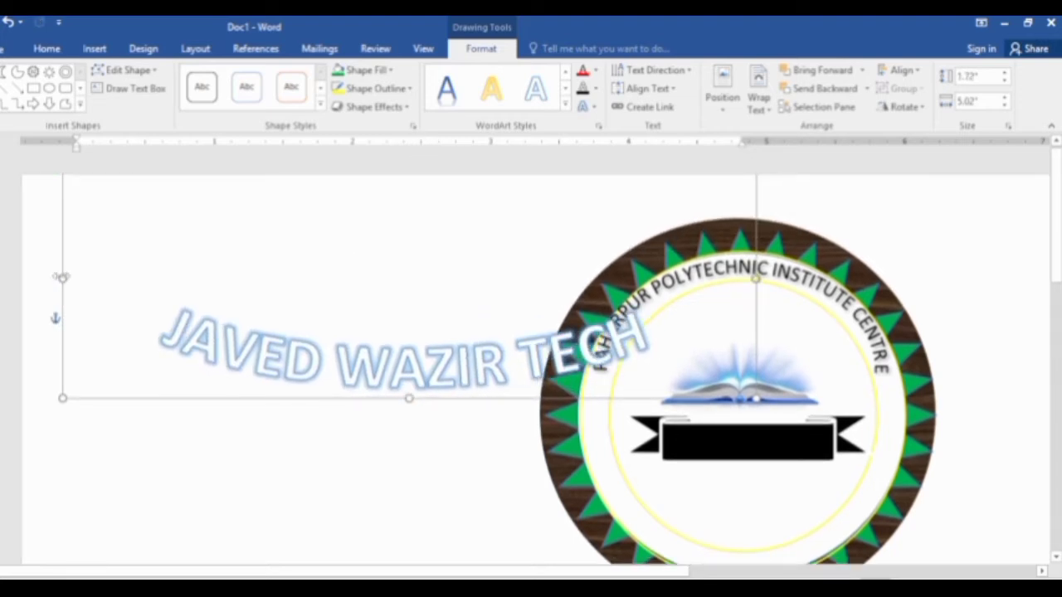
Reshape and move the arched JAVED WAZIR TECH text into the badge's lower half along the ring
{"action": "left_click_drag", "start_coordinate": [62, 276], "coordinate": [313, 263]}
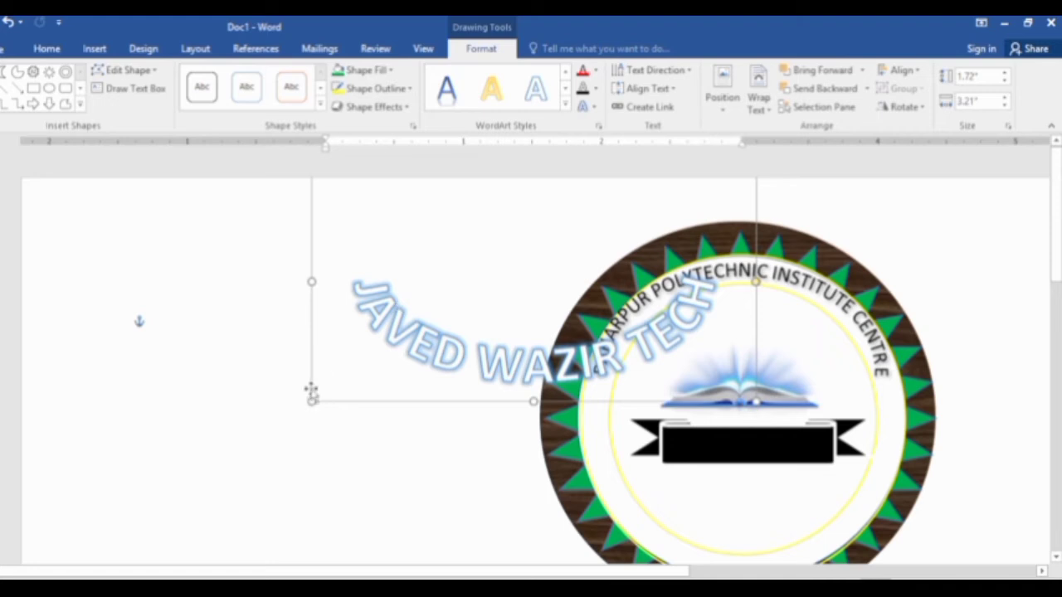
{"action": "left_click_drag", "start_coordinate": [311, 393], "coordinate": [519, 555]}
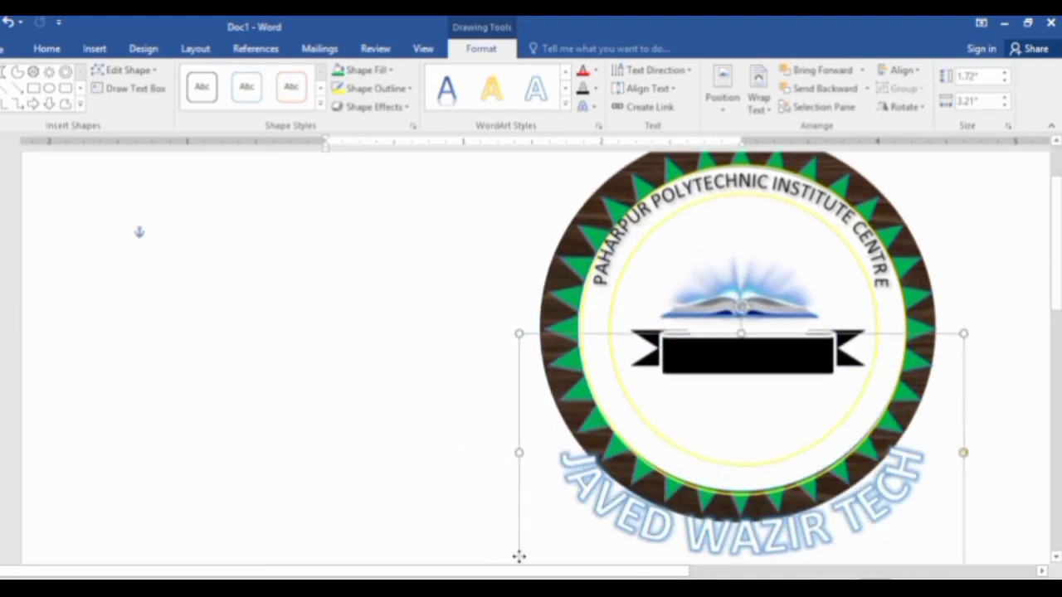
{"action": "left_click_drag", "start_coordinate": [519, 556], "coordinate": [507, 453]}
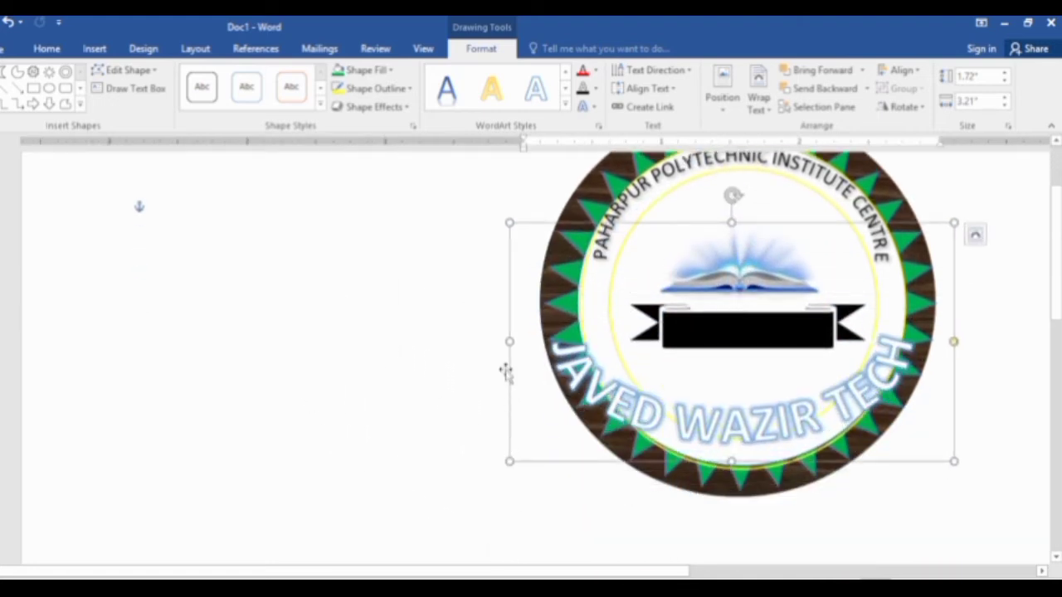
{"action": "left_click_drag", "start_coordinate": [508, 341], "coordinate": [597, 341]}
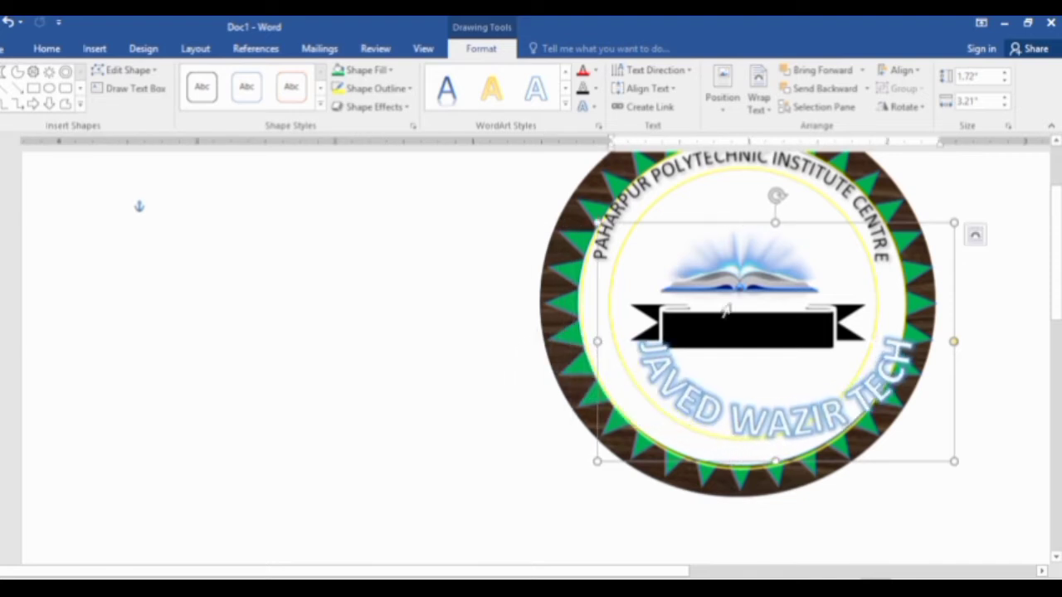
{"action": "left_click_drag", "start_coordinate": [757, 220], "coordinate": [727, 244]}
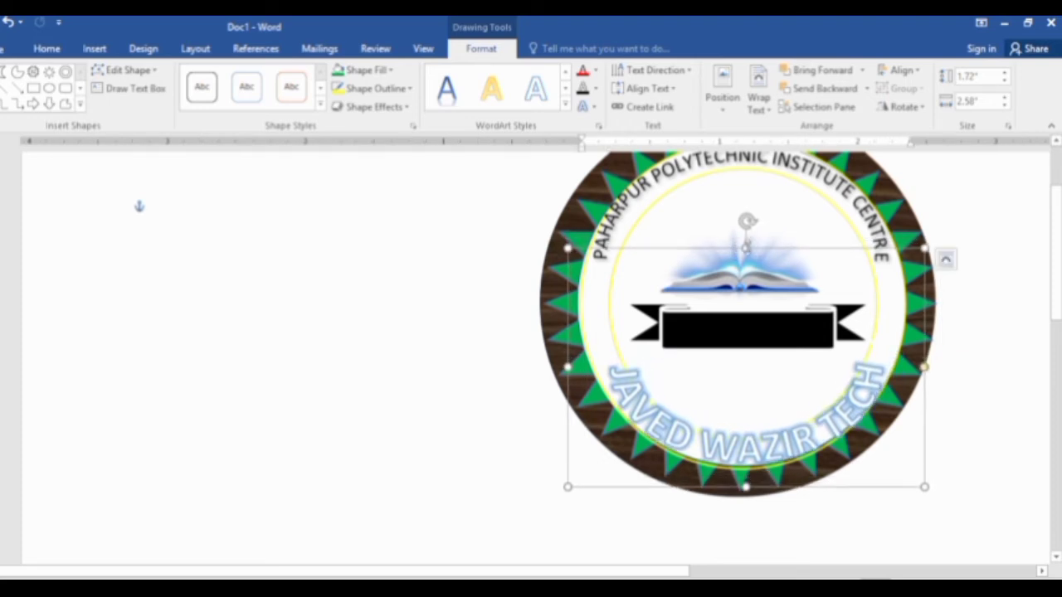
{"action": "left_click_drag", "start_coordinate": [746, 247], "coordinate": [752, 286]}
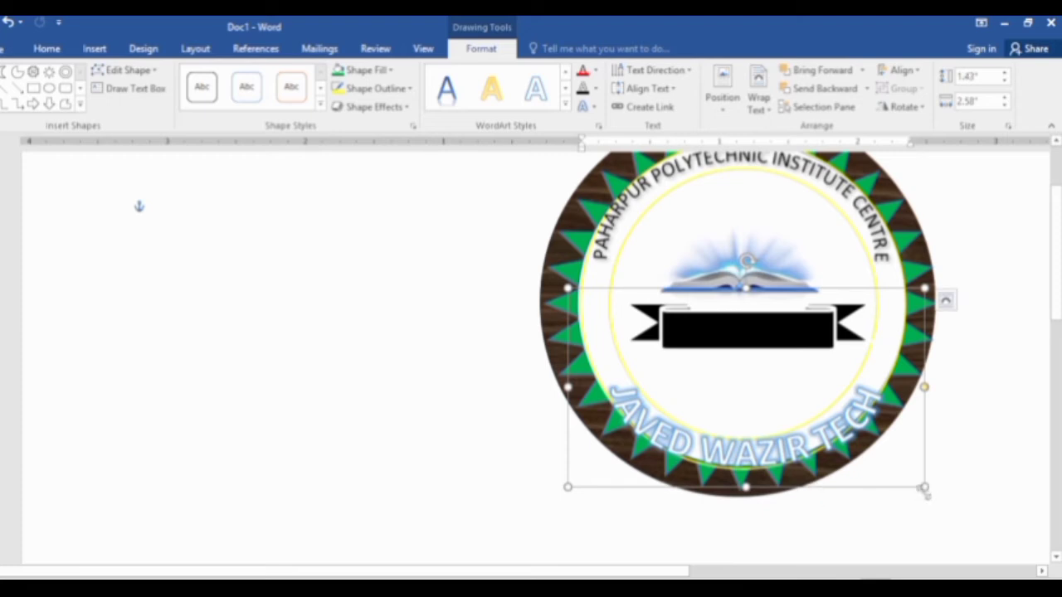
{"action": "left_click_drag", "start_coordinate": [921, 488], "coordinate": [916, 462]}
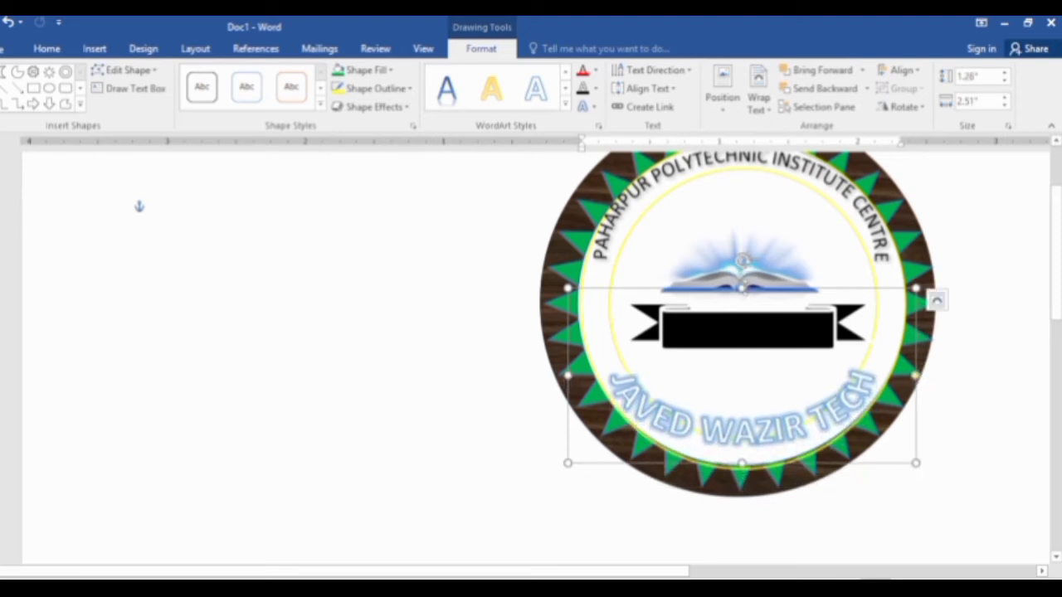
{"action": "left_click_drag", "start_coordinate": [744, 286], "coordinate": [744, 287]}
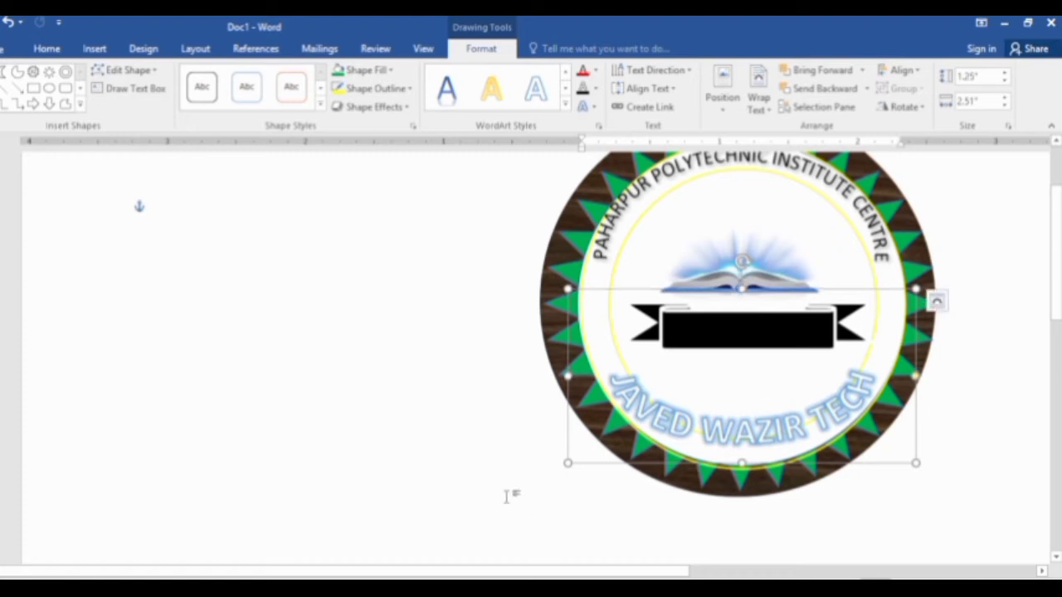
Fine-tune the bottom arched text's position and curve to about 1" by 2.34"
{"action": "key", "text": "Down"}
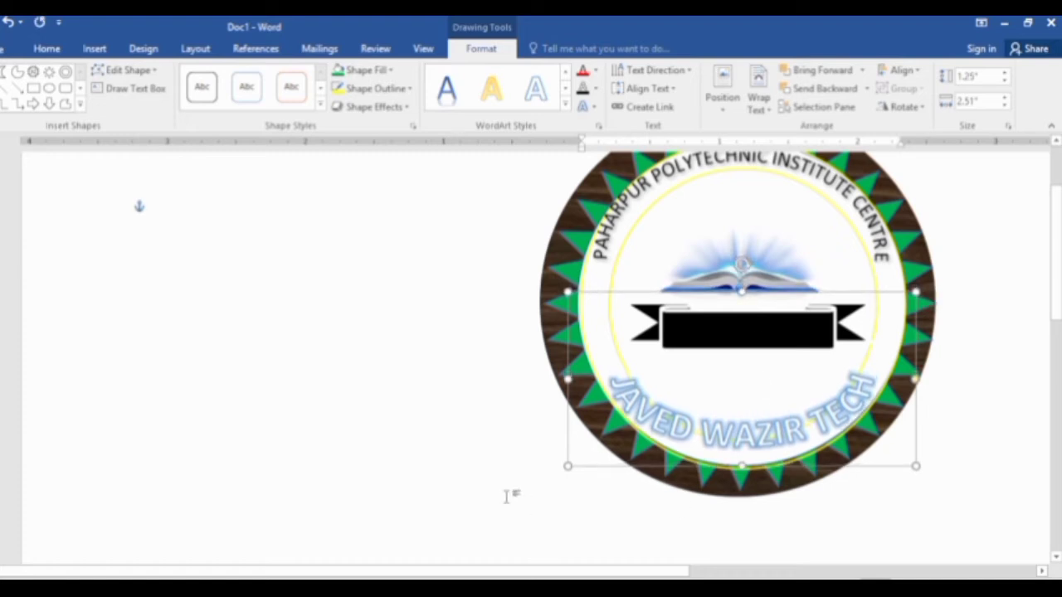
{"action": "key", "text": "Down"}
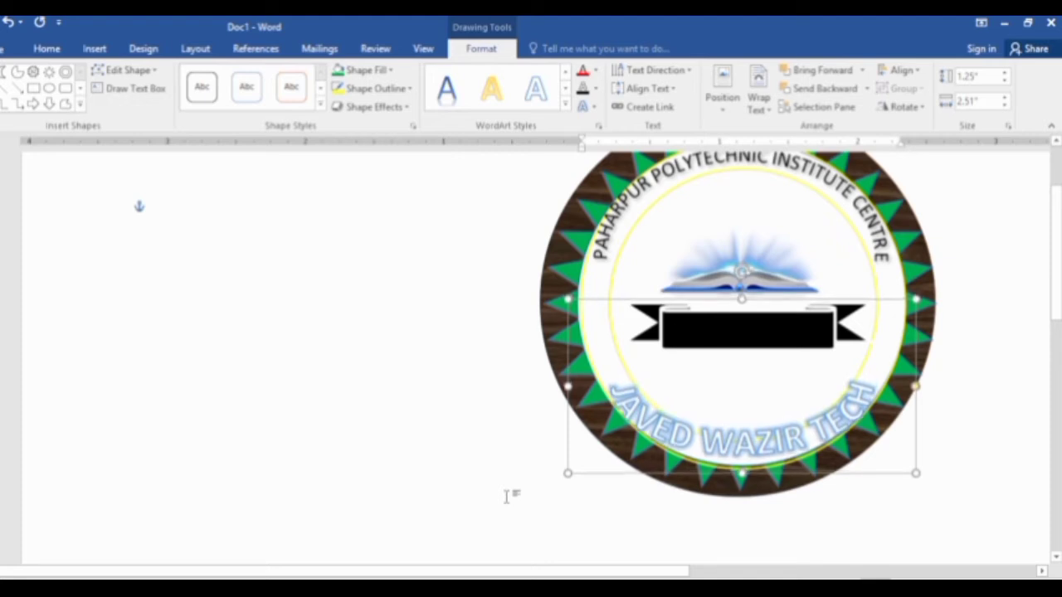
{"action": "key", "text": "Down"}
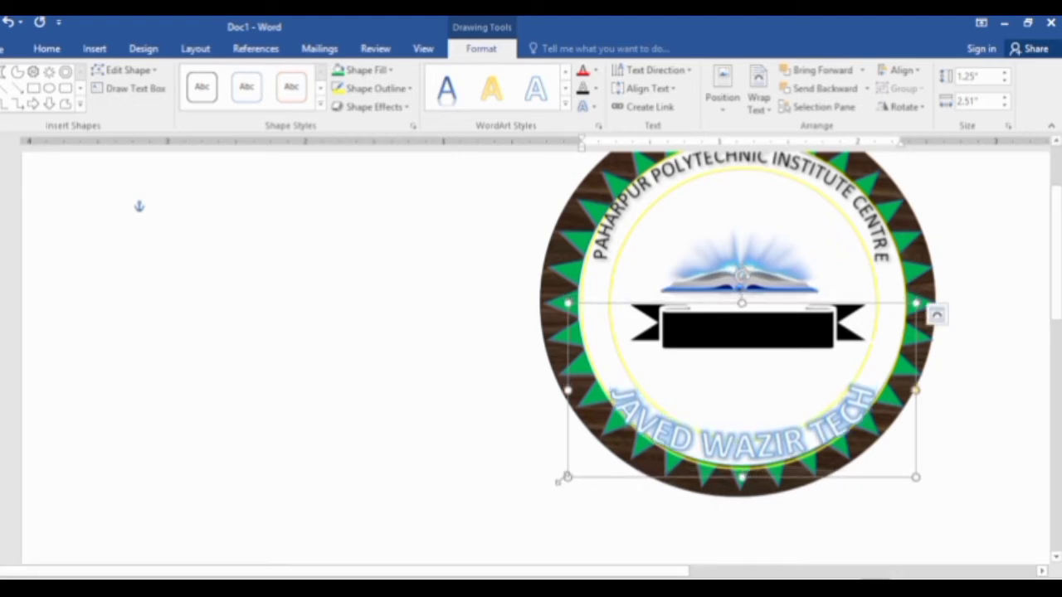
{"action": "left_click_drag", "start_coordinate": [565, 477], "coordinate": [580, 461]}
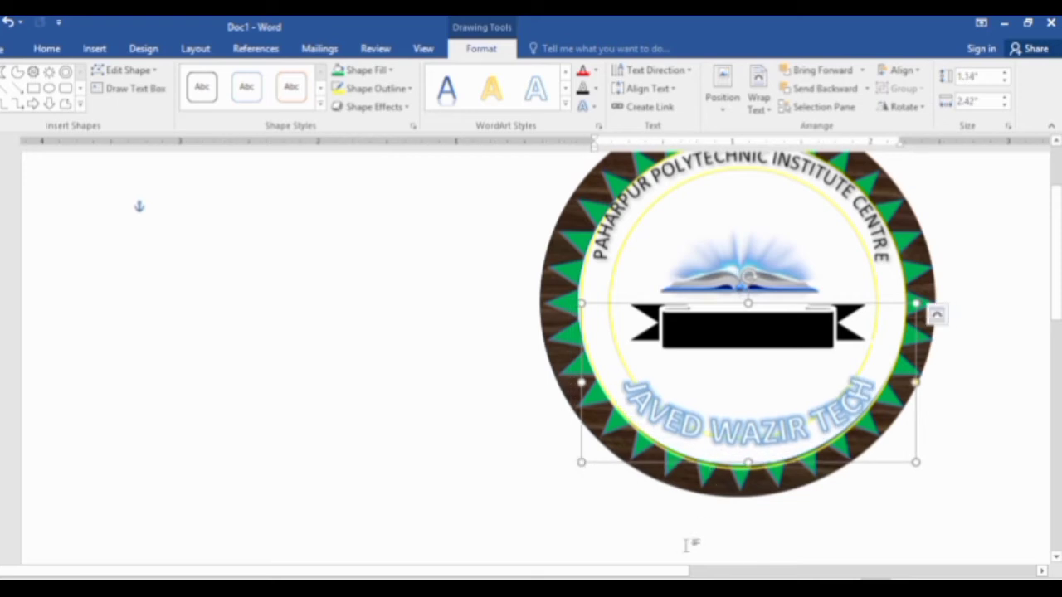
{"action": "key", "text": "Down"}
{"action": "key", "text": "Down"}
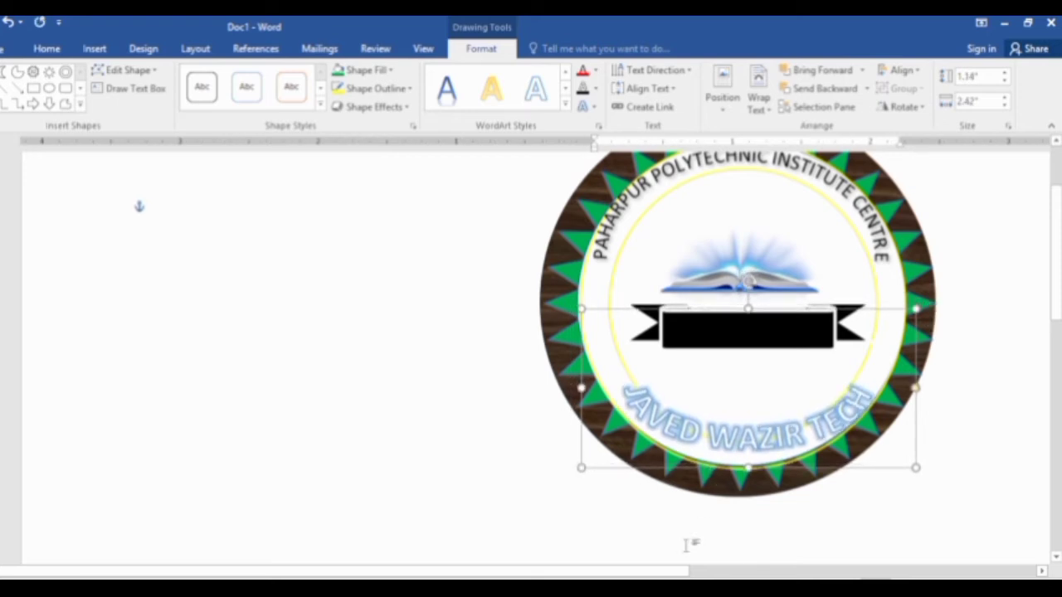
{"action": "key", "text": "Down"}
{"action": "key", "text": "Down"}
{"action": "key", "text": "Down"}
{"action": "key", "text": "Down"}
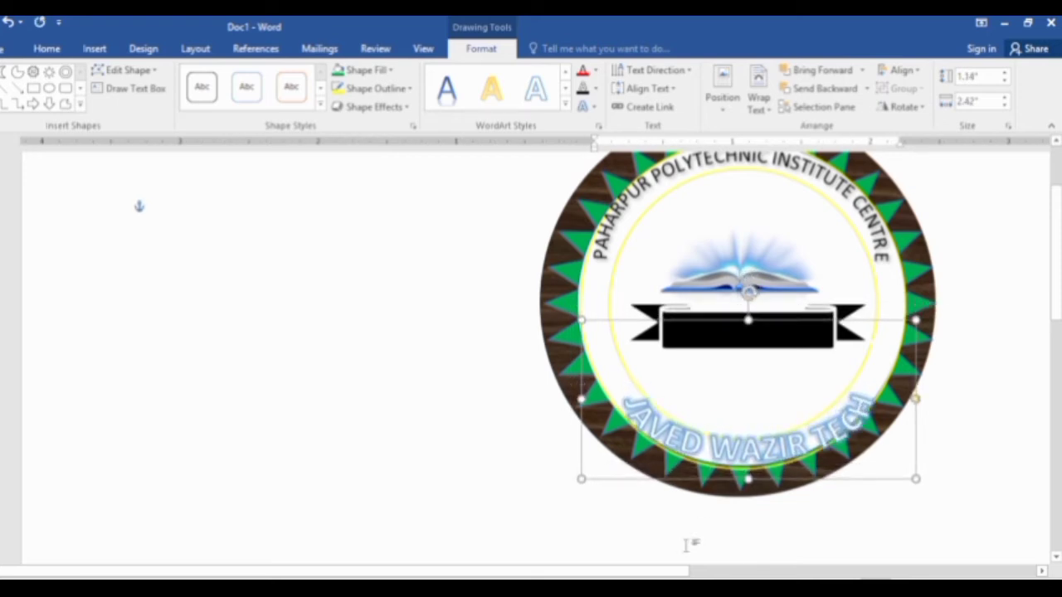
{"action": "key", "text": "Right"}
{"action": "key", "text": "Right"}
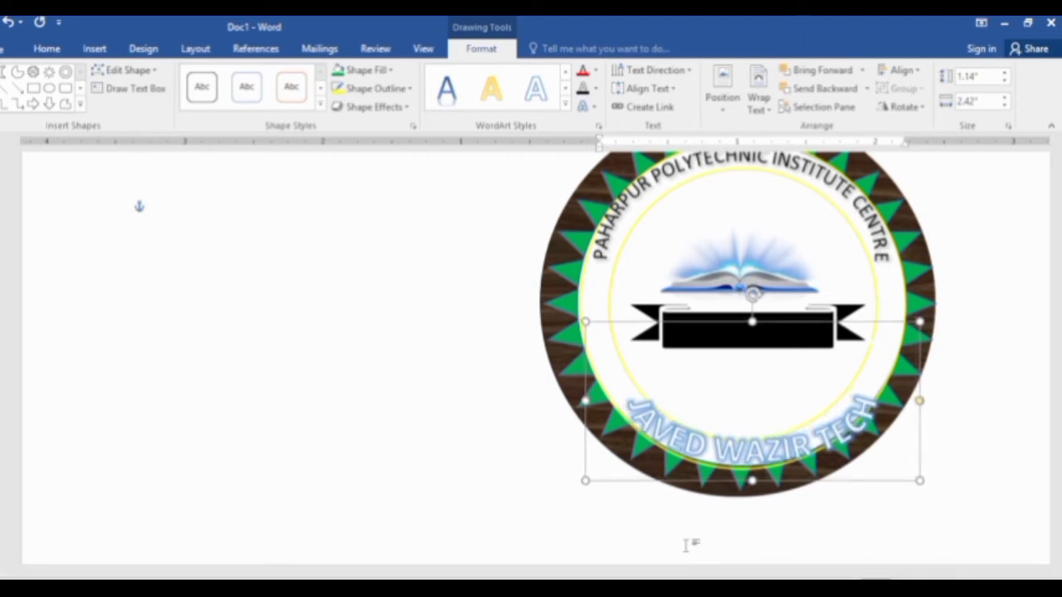
{"action": "key", "text": "Left"}
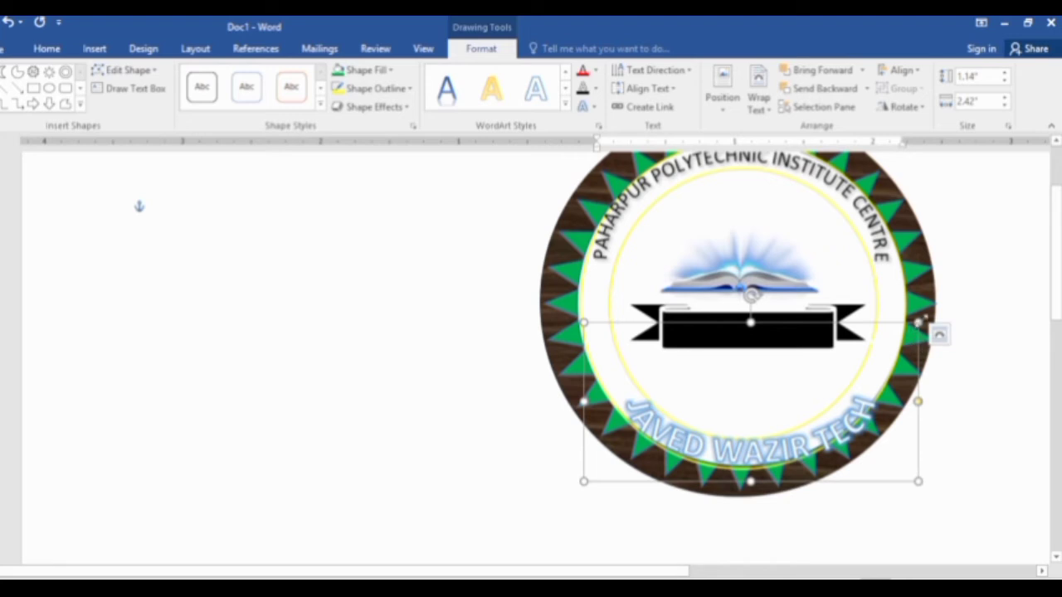
{"action": "left_click_drag", "start_coordinate": [921, 403], "coordinate": [918, 400]}
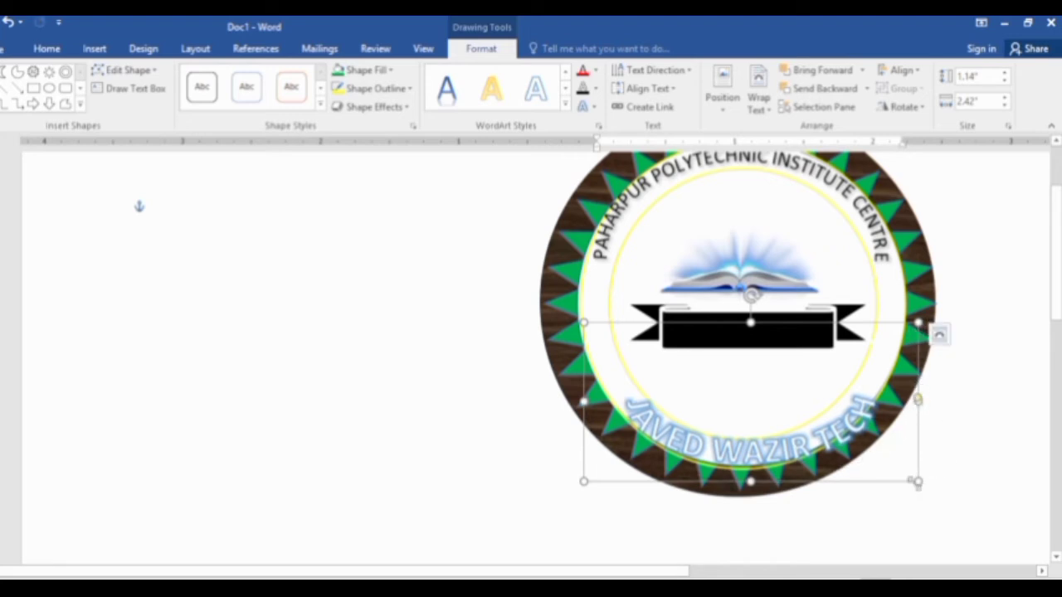
{"action": "left_click_drag", "start_coordinate": [917, 481], "coordinate": [906, 474]}
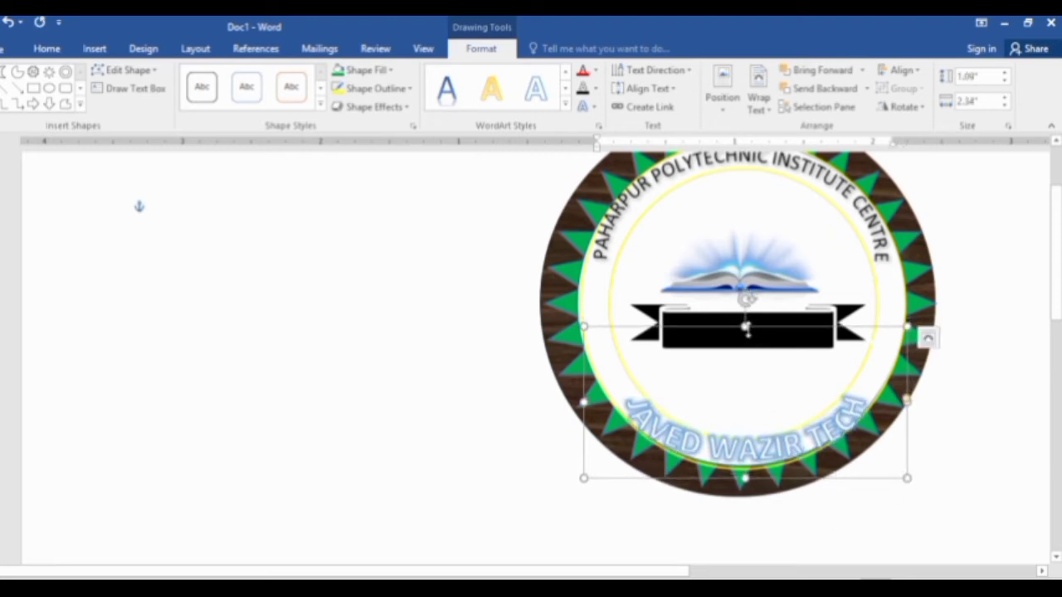
{"action": "left_click_drag", "start_coordinate": [744, 326], "coordinate": [745, 339]}
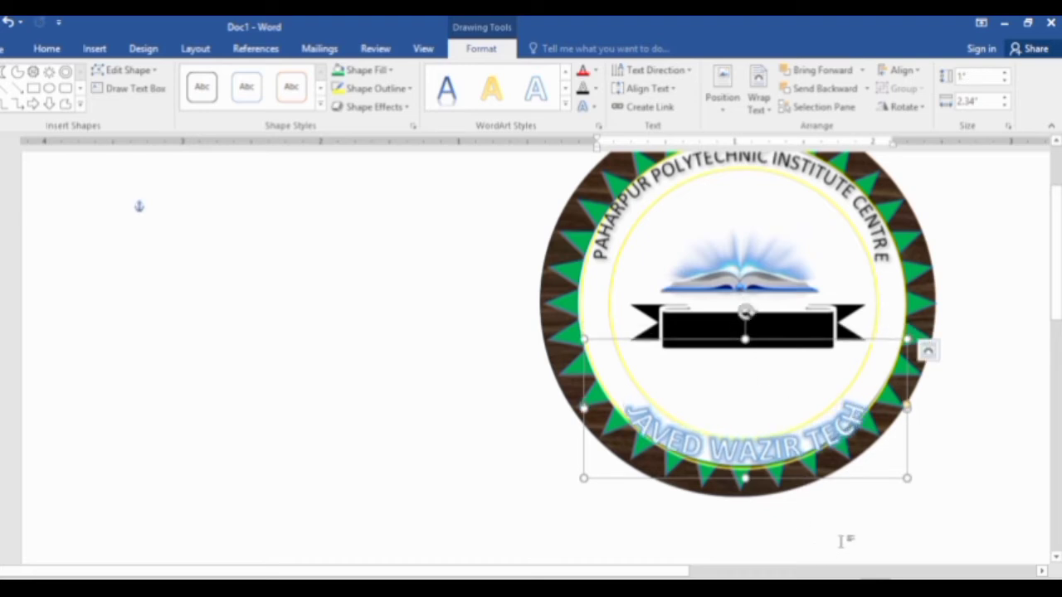
{"action": "key", "text": "ctrl+z"}
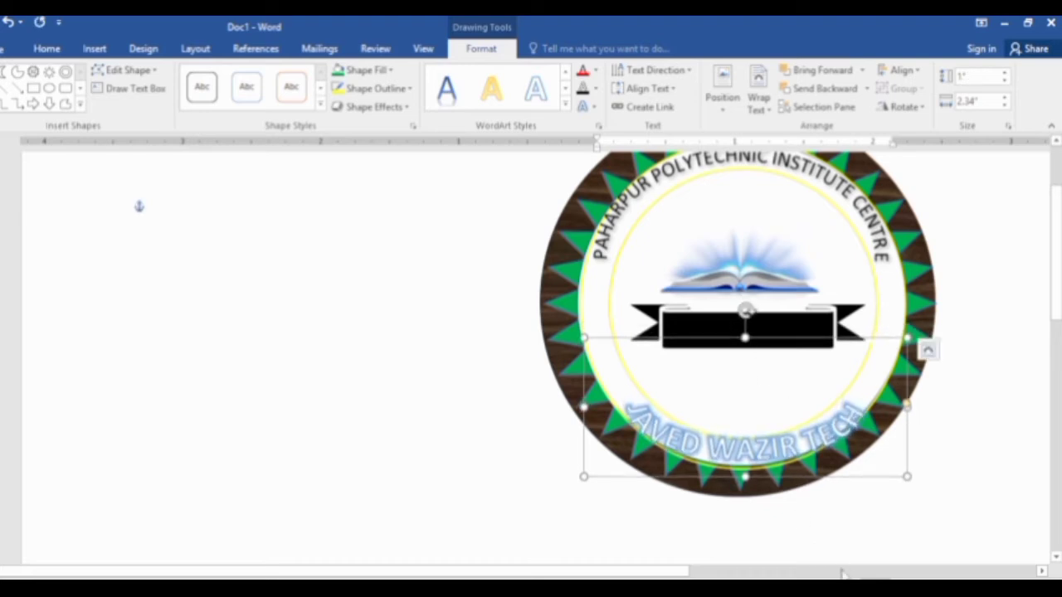
Give the bottom-arched JAVED WAZIR TECH a dark, heavily outlined WordArt style
{"action": "left_click", "coordinate": [458, 97]}
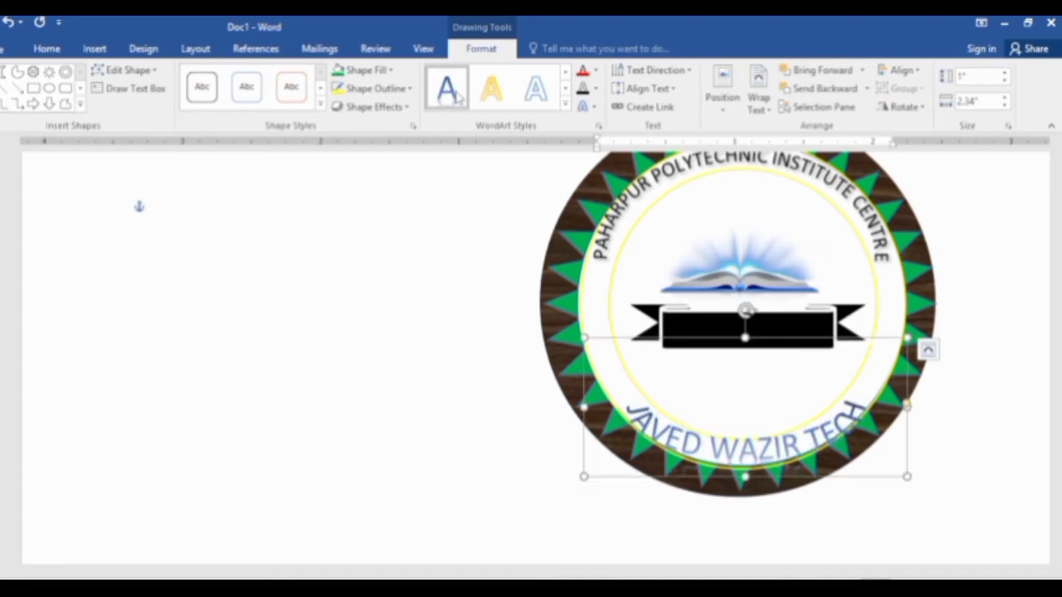
{"action": "left_click", "coordinate": [565, 105]}
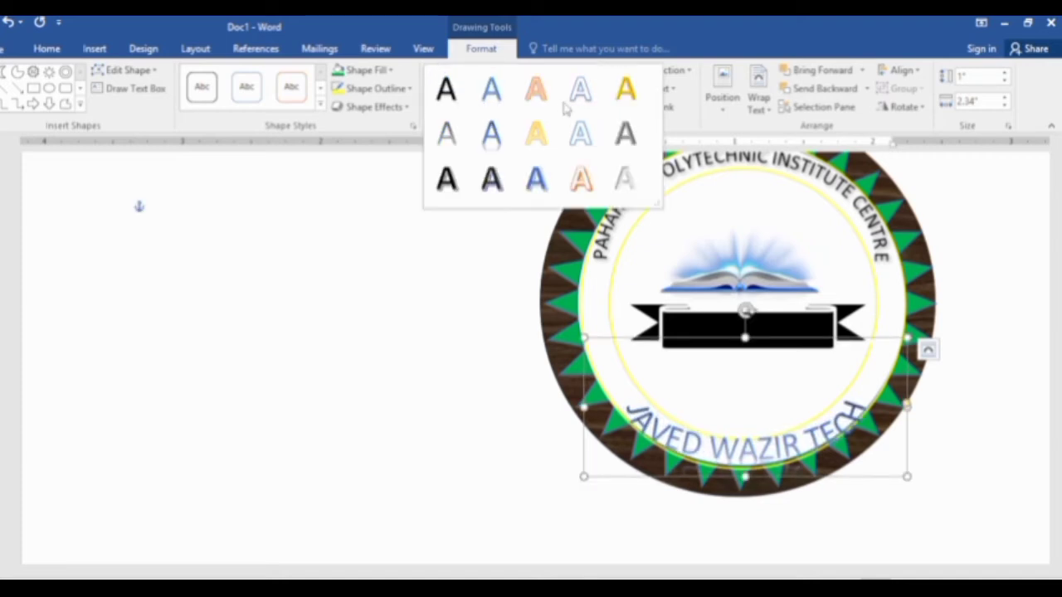
{"action": "left_click", "coordinate": [496, 187]}
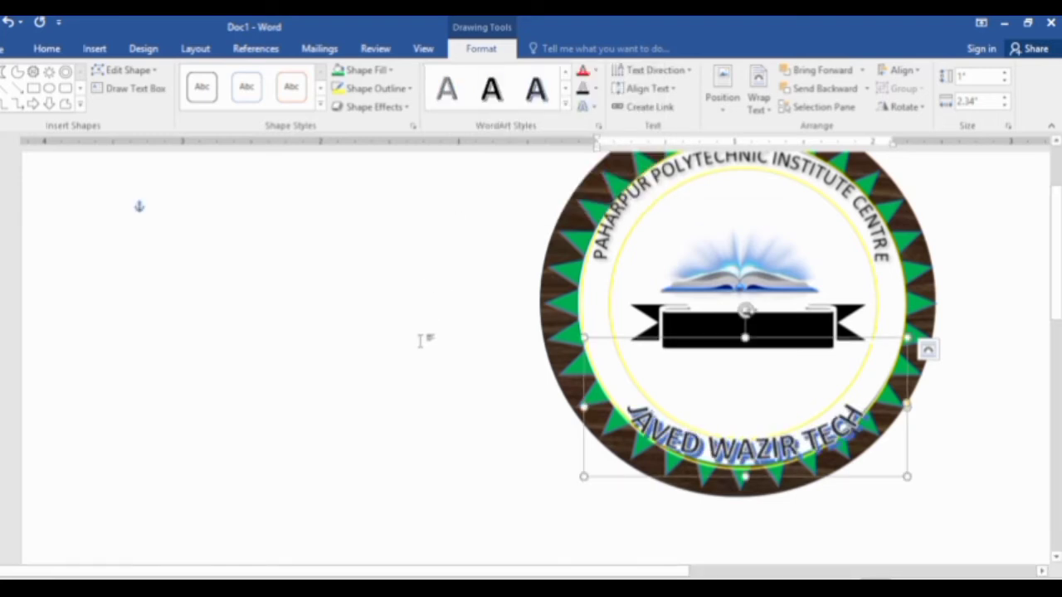
{"action": "left_click", "coordinate": [394, 372]}
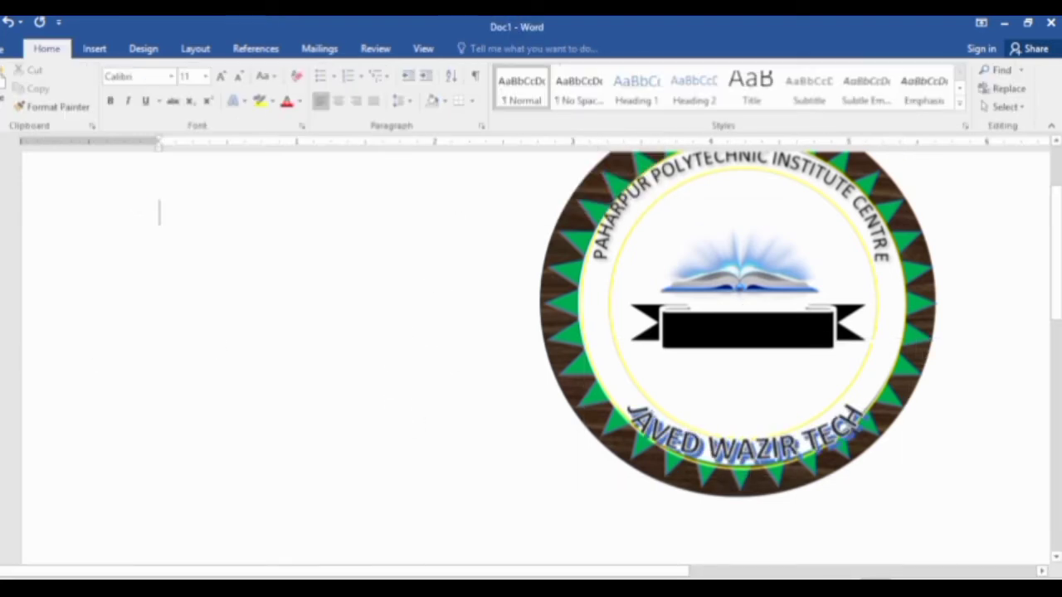
{"action": "left_click", "coordinate": [94, 48]}
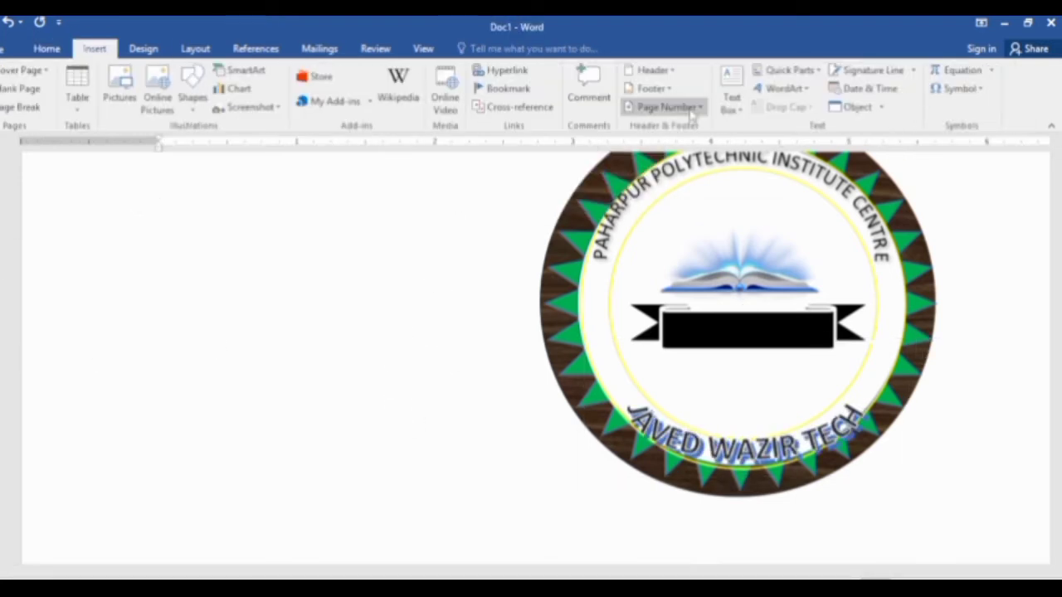
{"action": "left_click", "coordinate": [732, 91]}
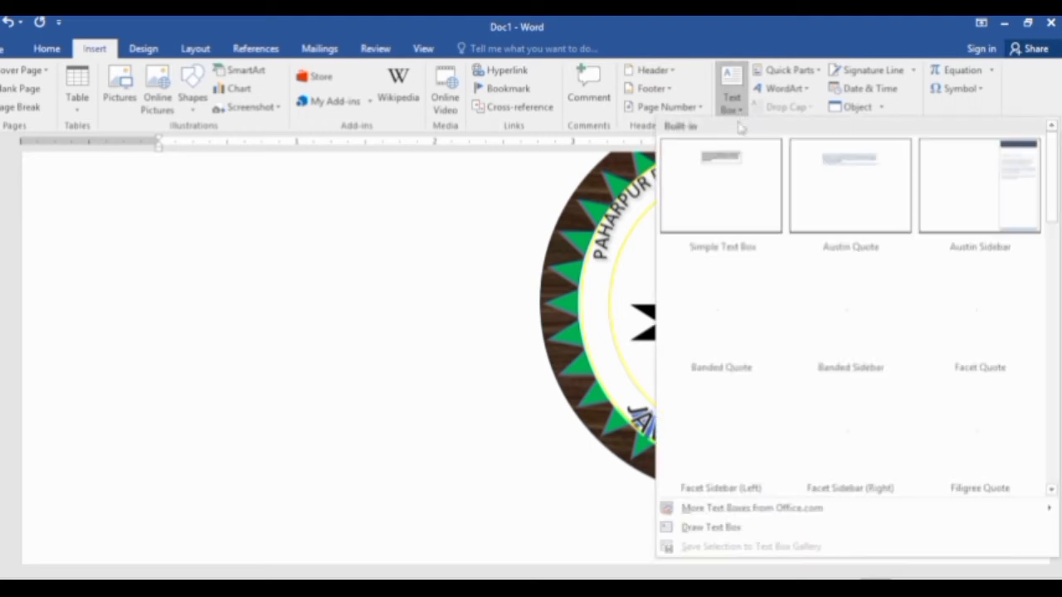
{"action": "left_click", "coordinate": [711, 527]}
{"action": "mouse_move", "coordinate": [185, 257]}
{"action": "left_mouse_down"}
{"action": "mouse_move", "coordinate": [356, 300]}
{"action": "mouse_move", "coordinate": [462, 292]}
{"action": "left_mouse_up"}
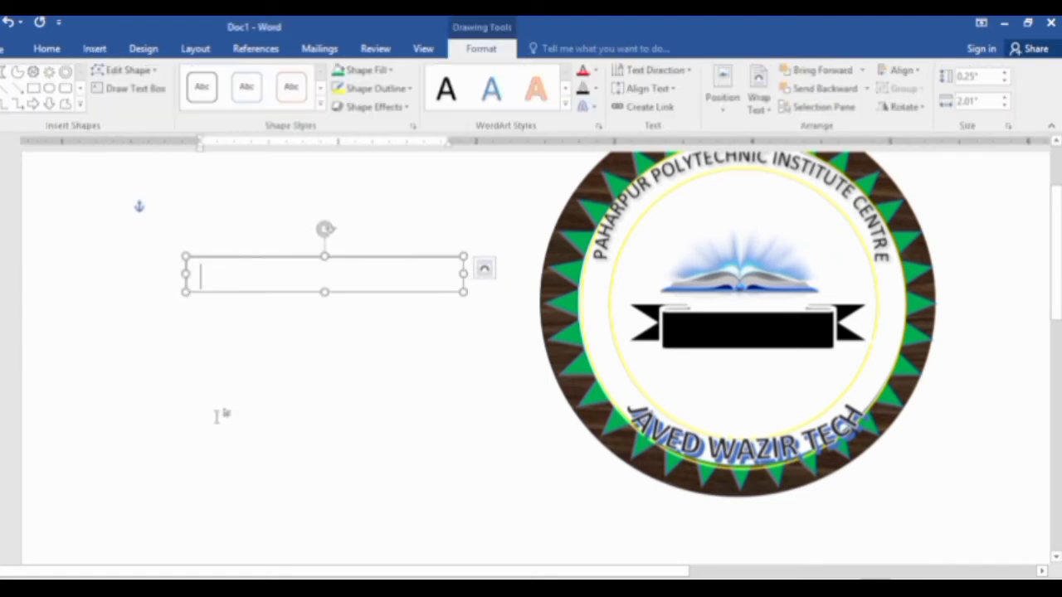
{"action": "type", "text": "PS"}
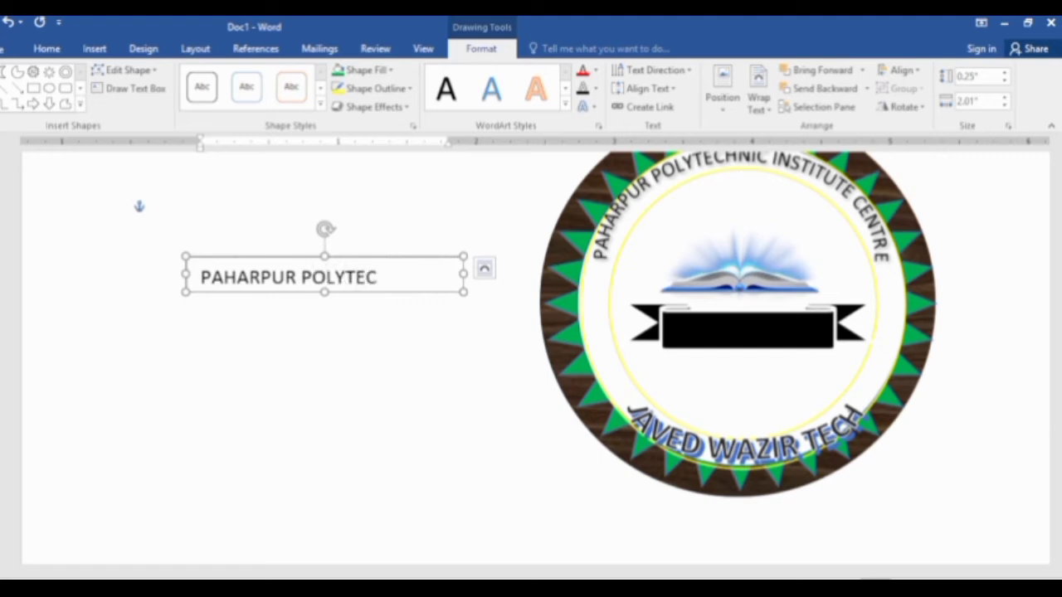
{"action": "type", "text": "HNIC"}
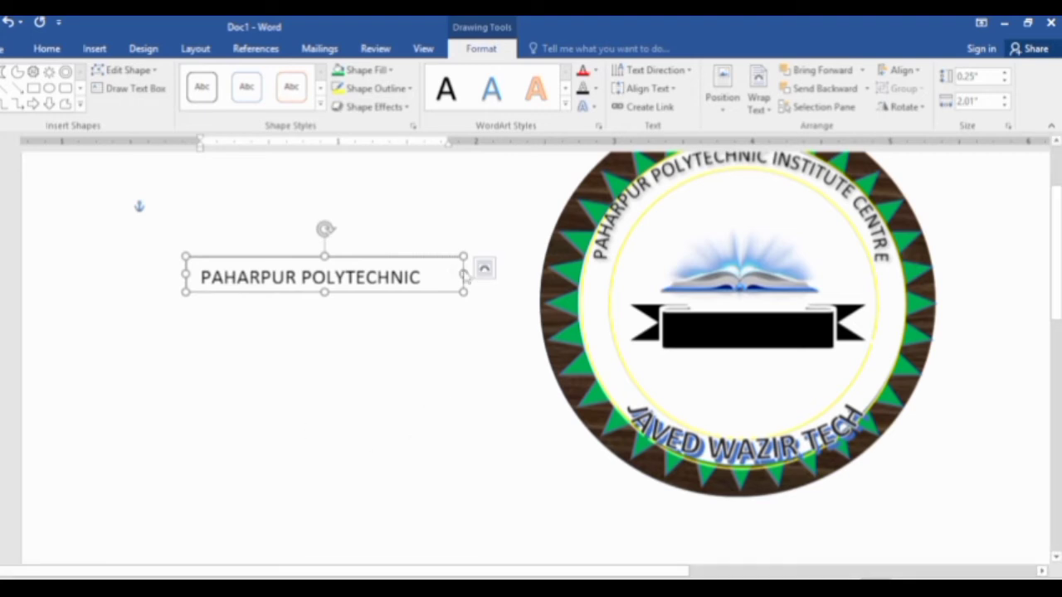
{"action": "left_click_drag", "start_coordinate": [463, 281], "coordinate": [498, 281]}
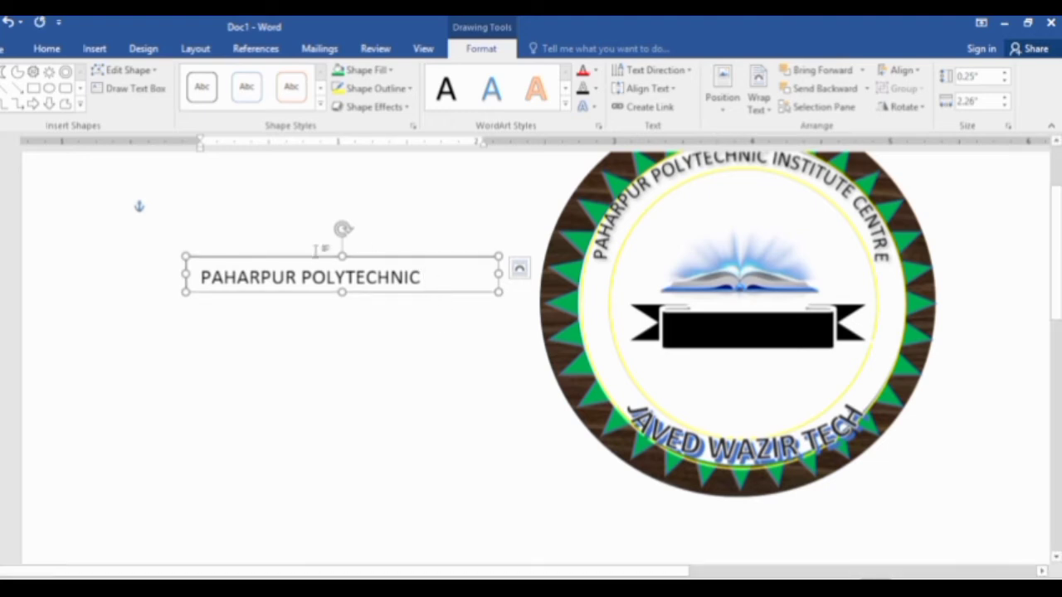
{"action": "left_click_drag", "start_coordinate": [319, 257], "coordinate": [247, 225]}
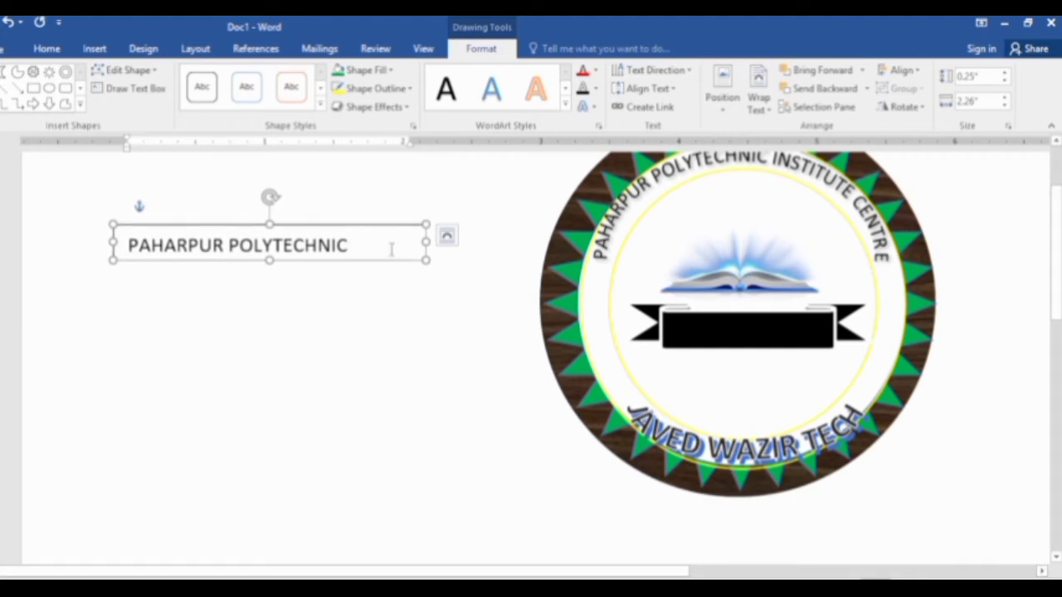
Delete the PAHARPUR POLYTECHNIC text box and add the text PAHAPRPUR to the black ribbon
{"action": "key", "text": "Delete"}
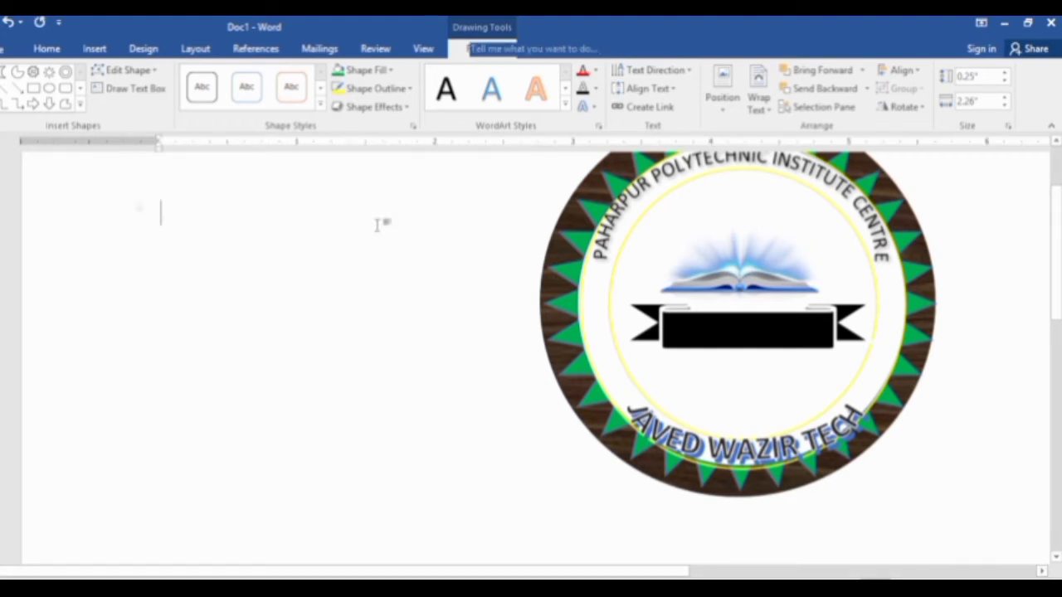
{"action": "left_click", "coordinate": [99, 50]}
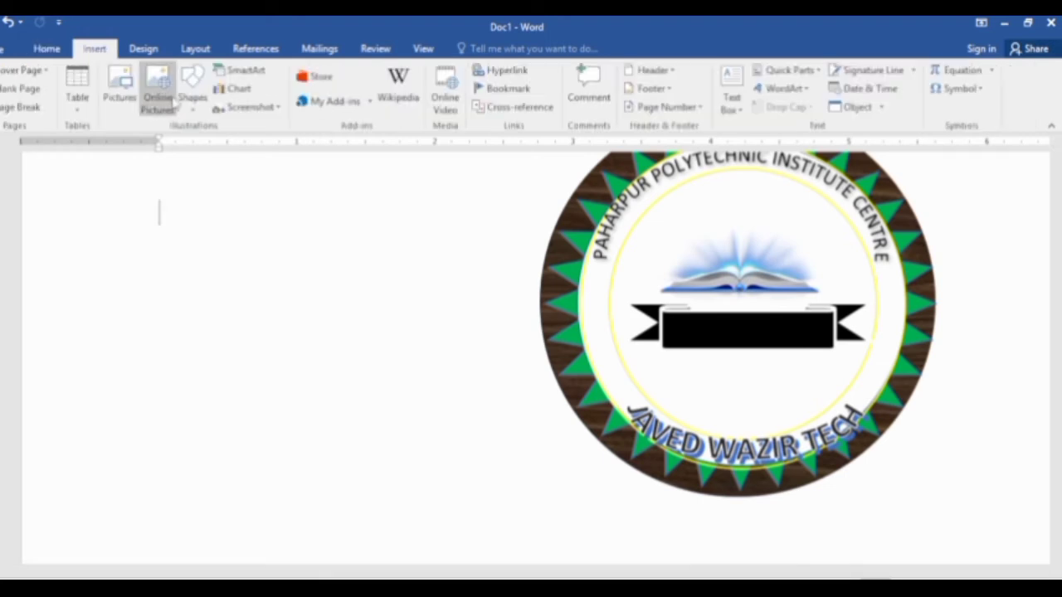
{"action": "right_click", "coordinate": [726, 333]}
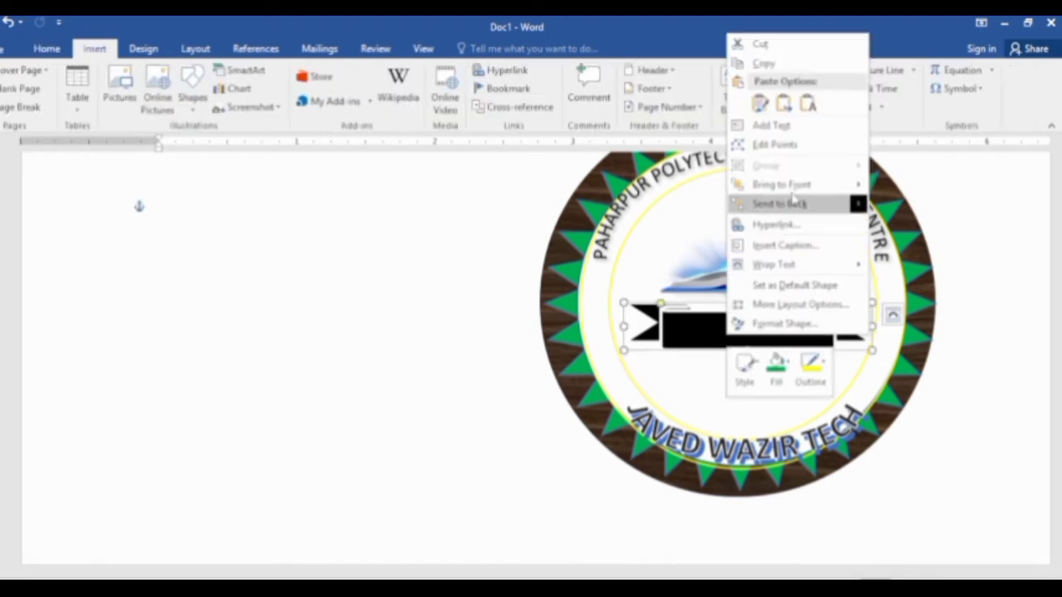
{"action": "left_click", "coordinate": [771, 126]}
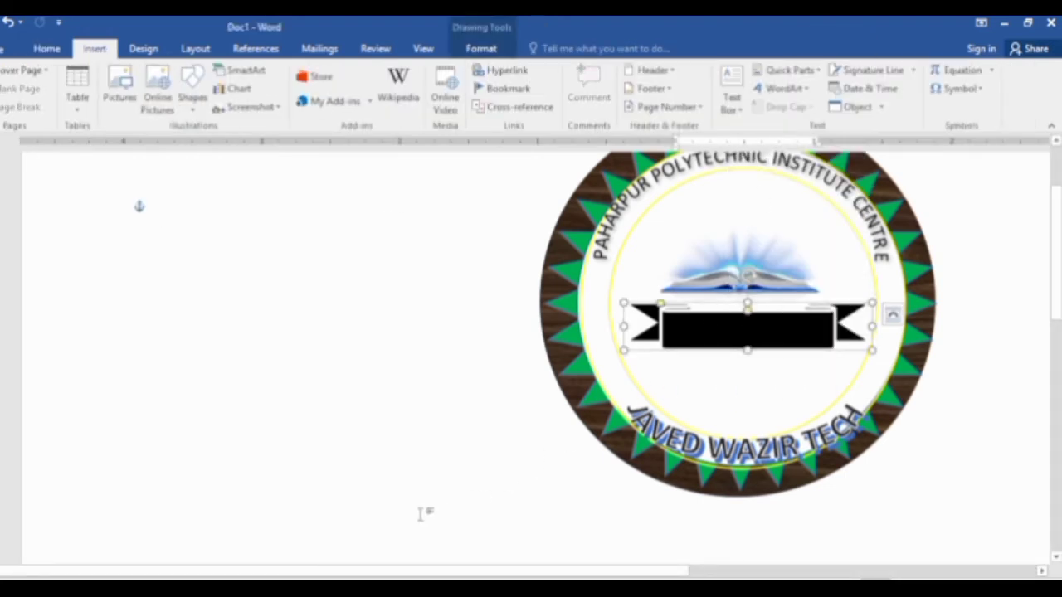
{"action": "type", "text": "F"}
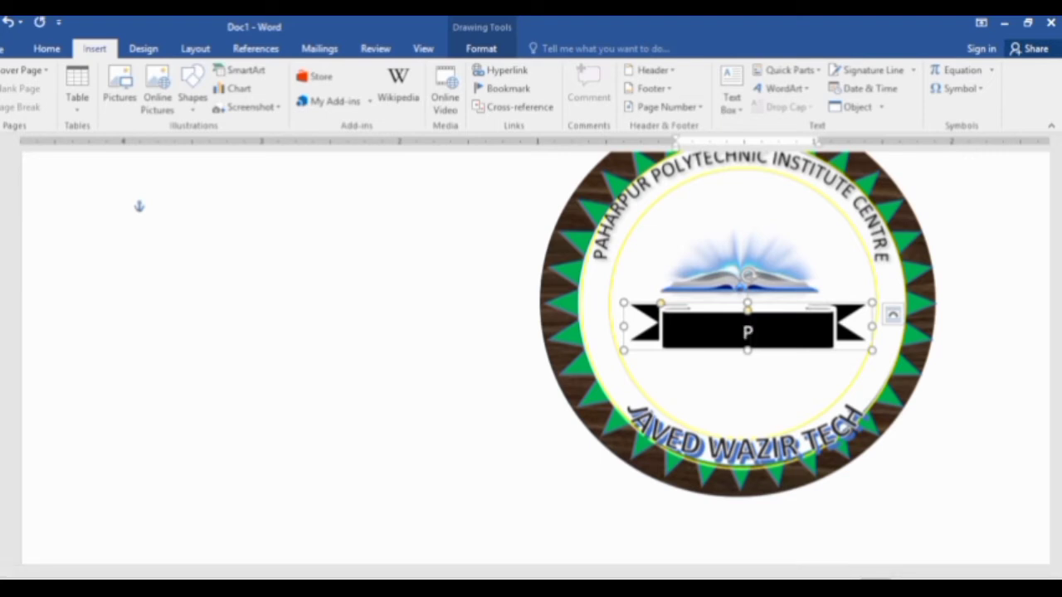
{"action": "type", "text": "AH"}
{"action": "type", "text": "APRPU"}
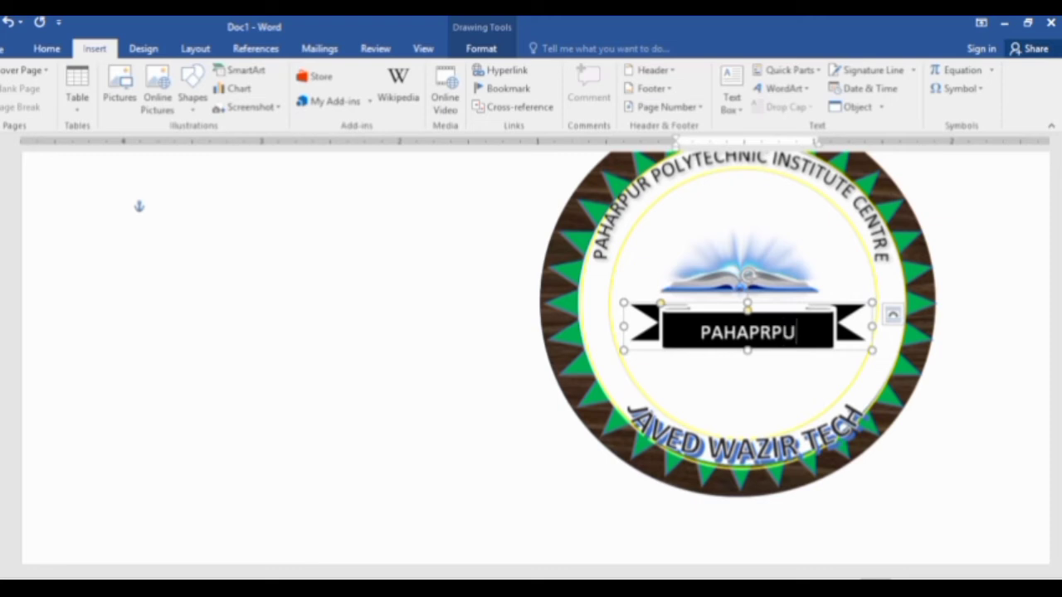
{"action": "type", "text": "R PO"}
{"action": "key", "text": "BackSpace"}
{"action": "key", "text": "BackSpace"}
{"action": "key", "text": "BackSpace"}
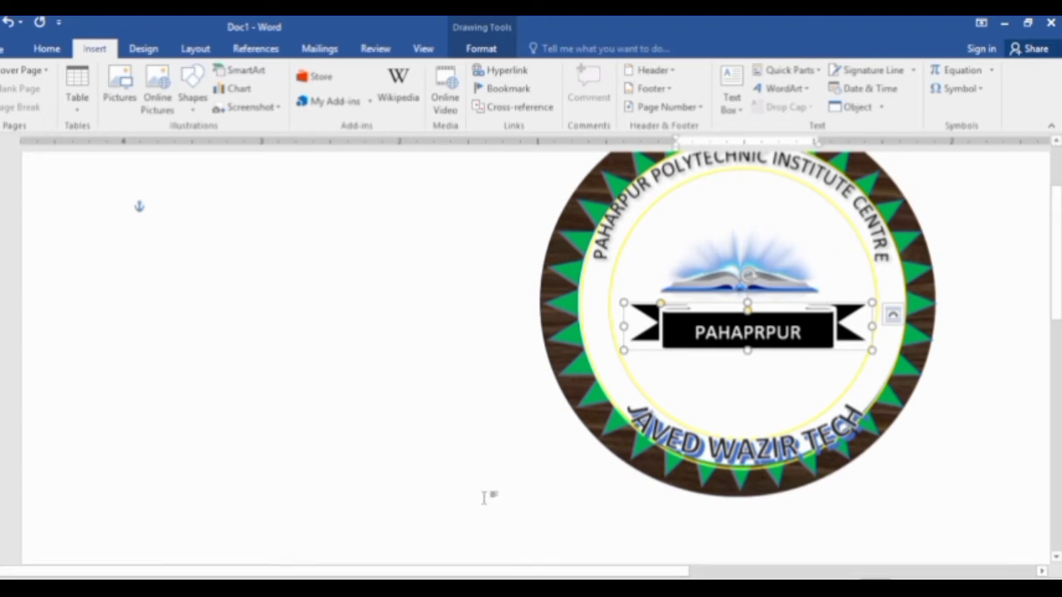
Enlarge the ribbon text's font size and select the word PAHAPRPUR
{"action": "key", "text": "ctrl+a"}
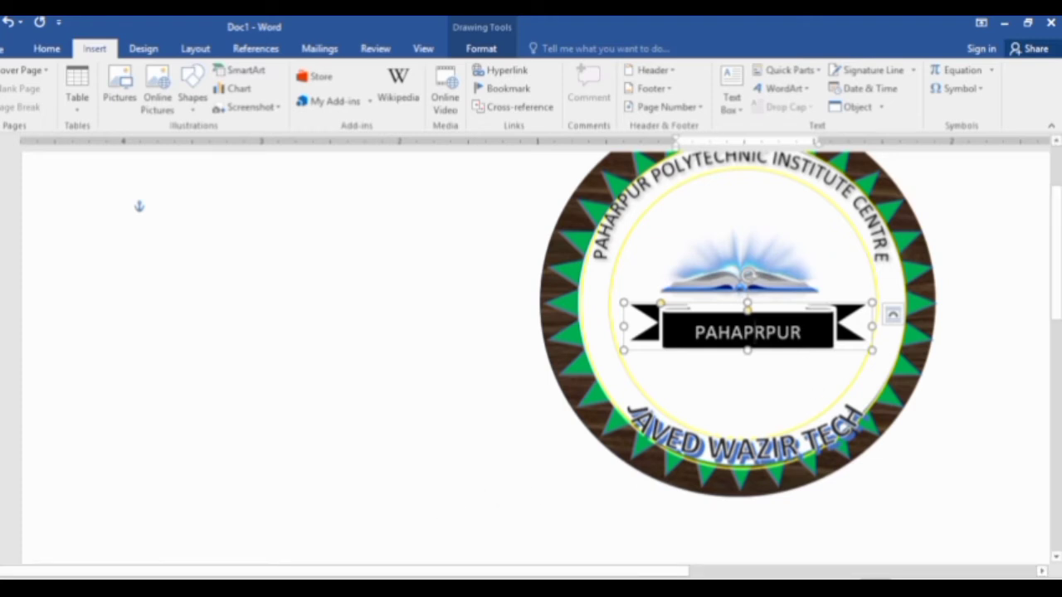
{"action": "left_click", "coordinate": [47, 50]}
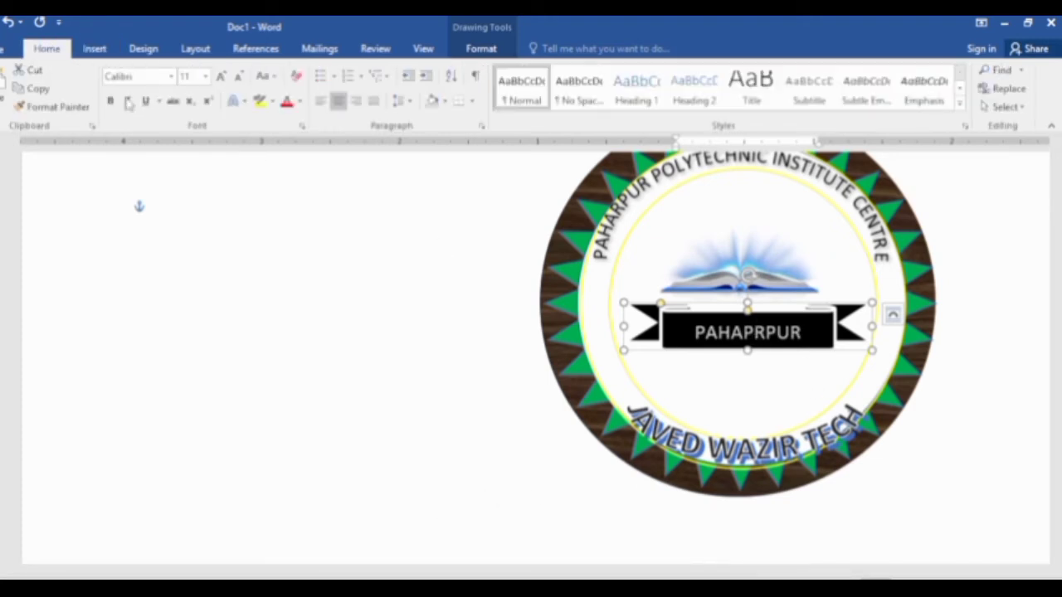
{"action": "left_click", "coordinate": [205, 76]}
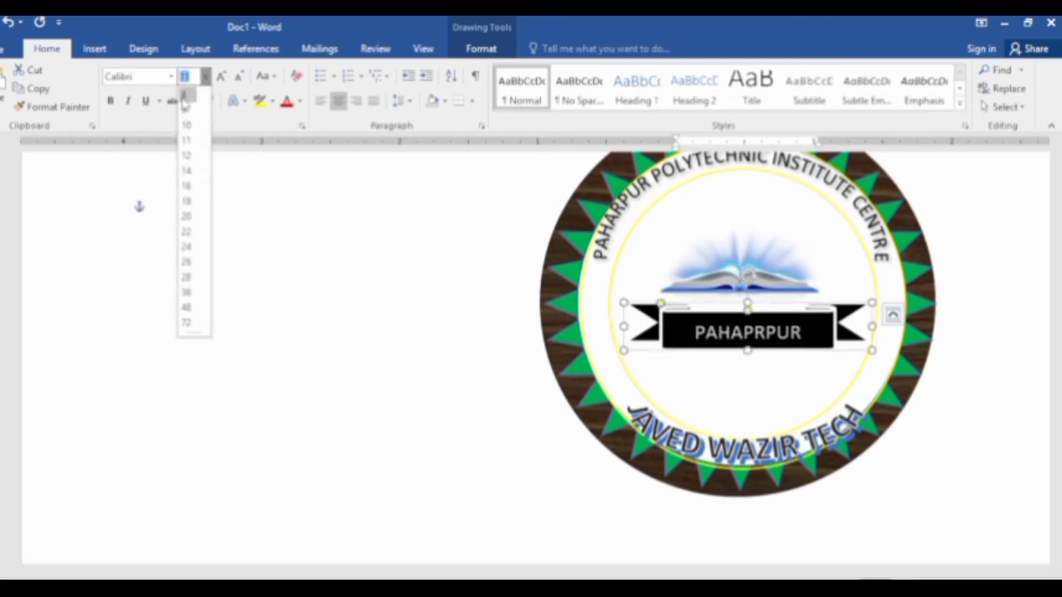
{"action": "left_click", "coordinate": [787, 331]}
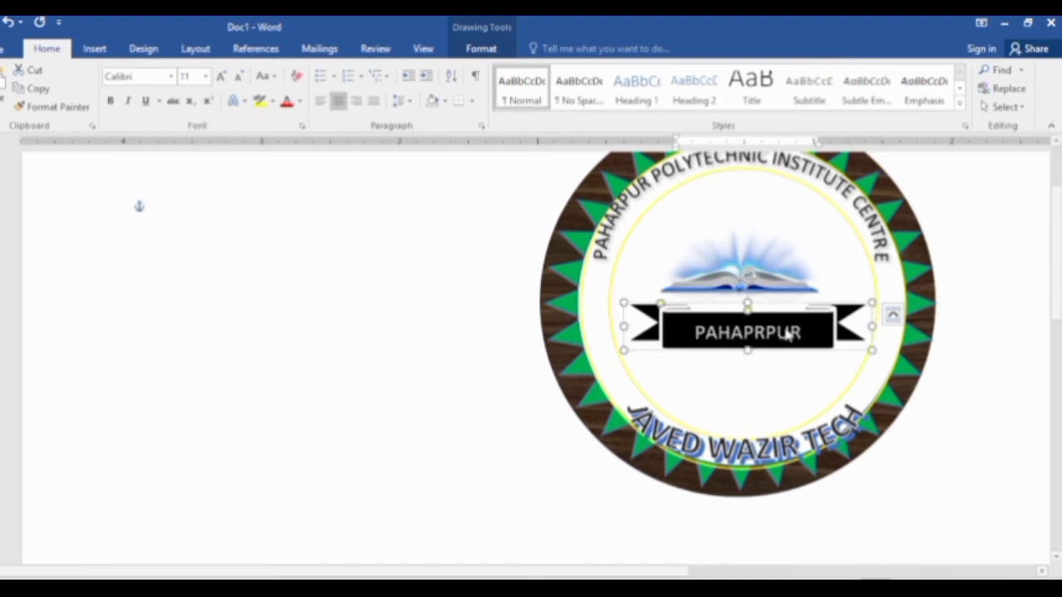
{"action": "left_click", "coordinate": [707, 333]}
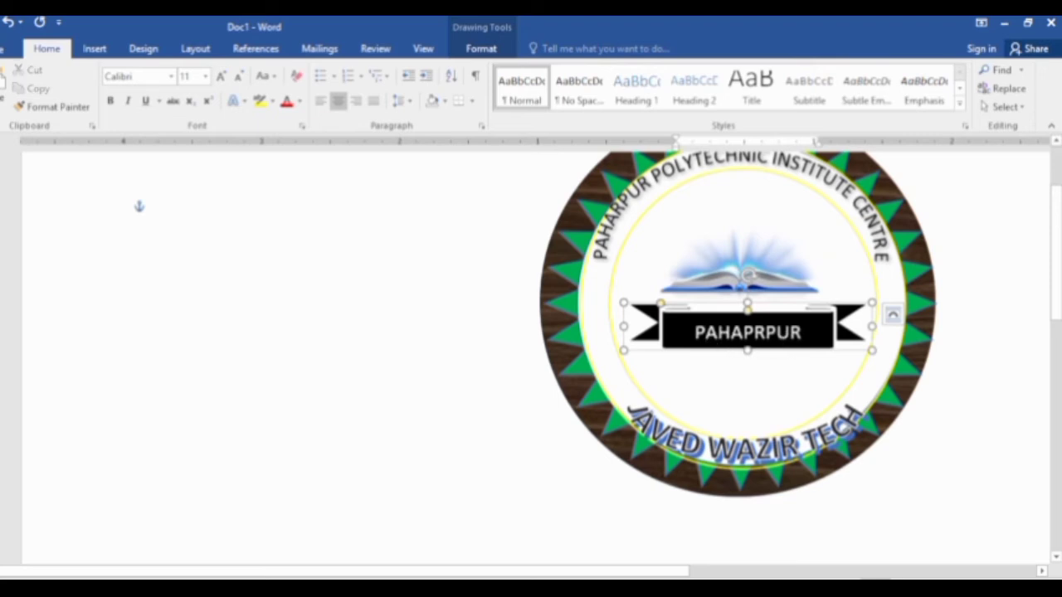
{"action": "double_click", "coordinate": [695, 335]}
Replace the ribbon label with JAVED WAZIR TECH and make the banner taller so it wraps
{"action": "key", "text": "Delete"}
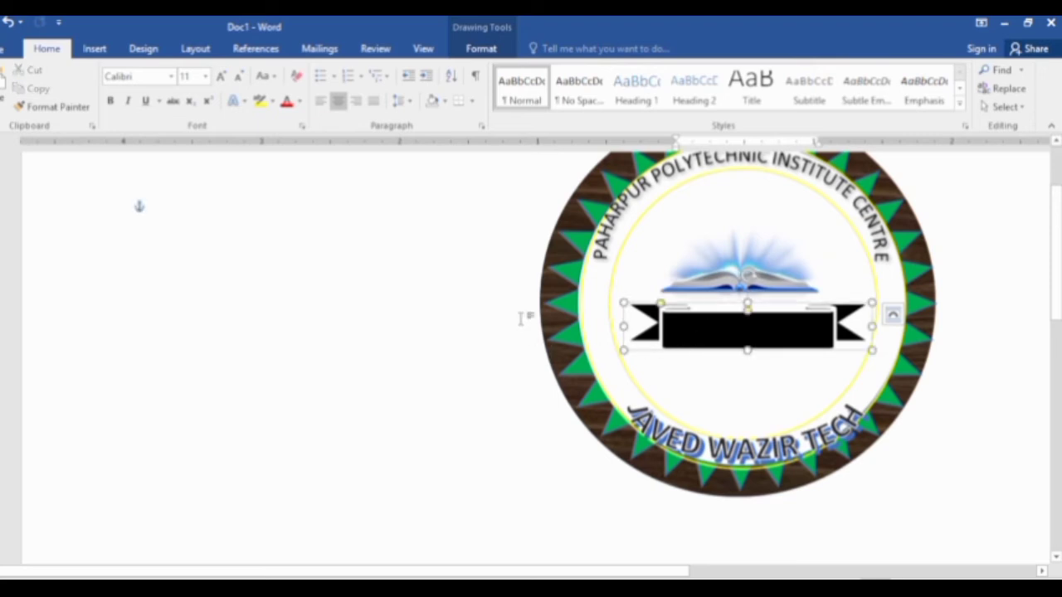
{"action": "type", "text": "JA"}
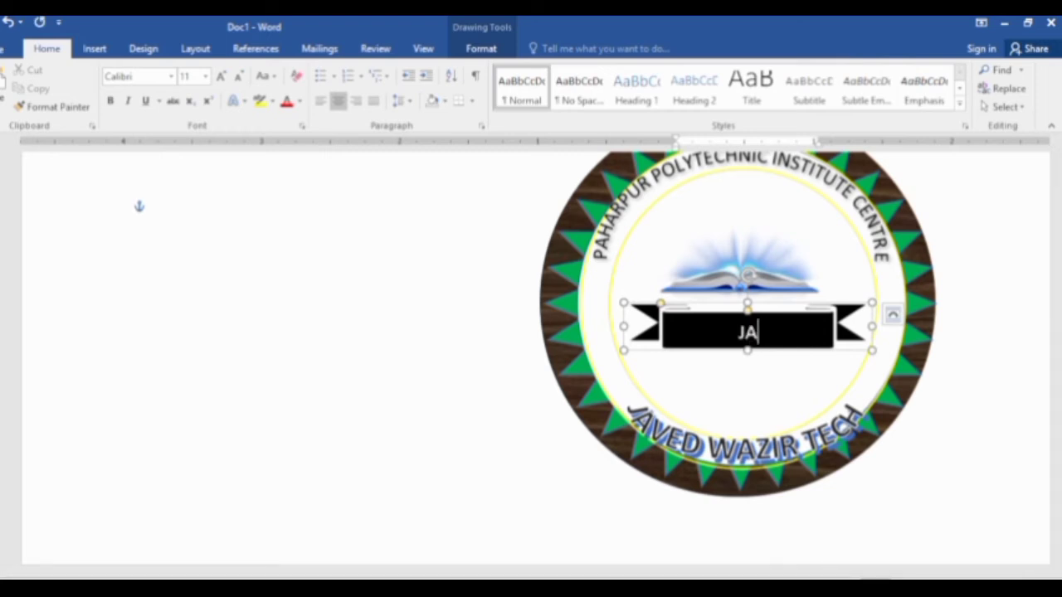
{"action": "type", "text": "VED TE"}
{"action": "type", "text": "CH"}
{"action": "key", "text": "BackSpace"}
{"action": "key", "text": "BackSpace"}
{"action": "key", "text": "BackSpace"}
{"action": "key", "text": "BackSpace"}
{"action": "type", "text": "WAZI"}
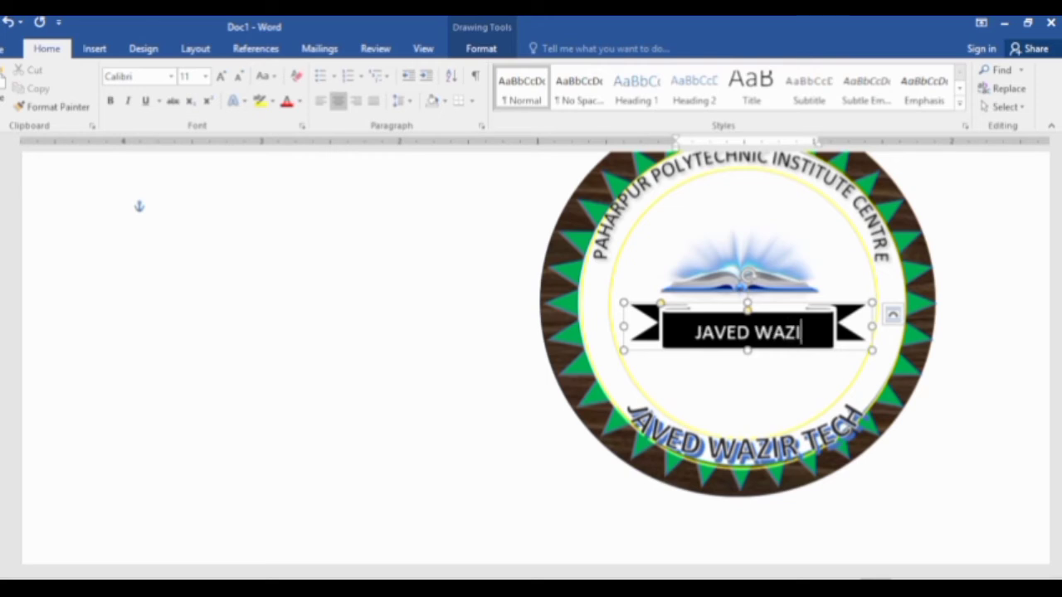
{"action": "type", "text": "R TE"}
{"action": "key", "text": "BackSpace"}
{"action": "key", "text": "BackSpace"}
{"action": "key", "text": "BackSpace"}
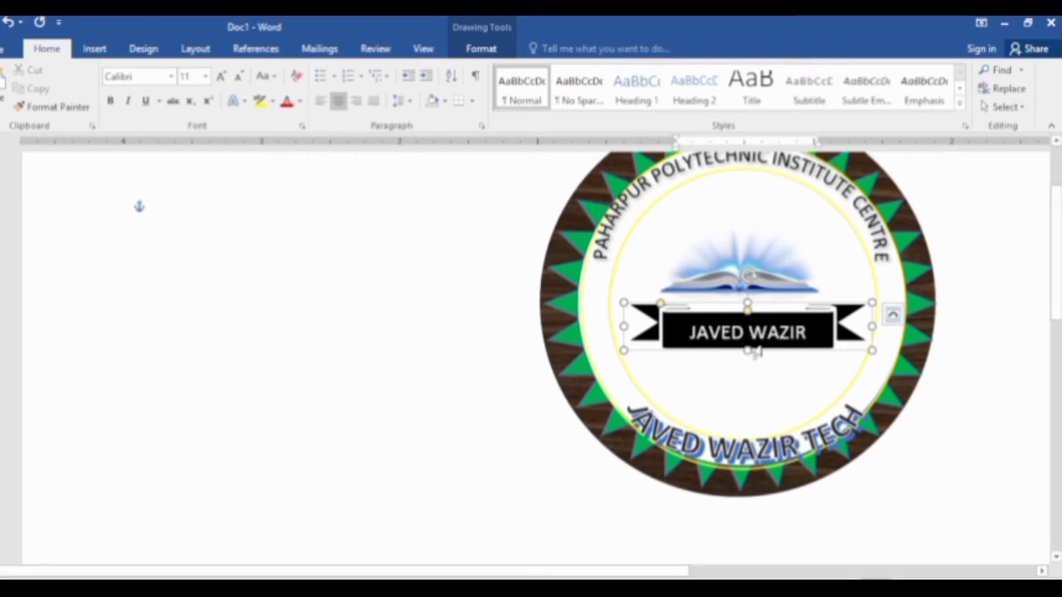
{"action": "left_click_drag", "start_coordinate": [748, 349], "coordinate": [747, 396]}
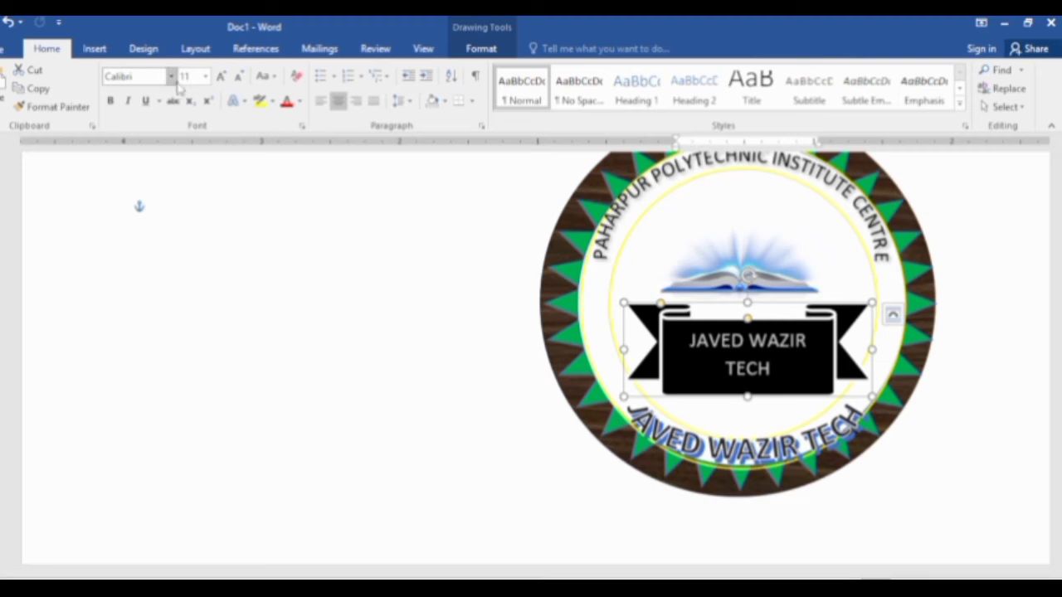
Set the ribbon label to font size 9 and shrink and reposition its text box below the book
{"action": "left_click", "coordinate": [205, 75]}
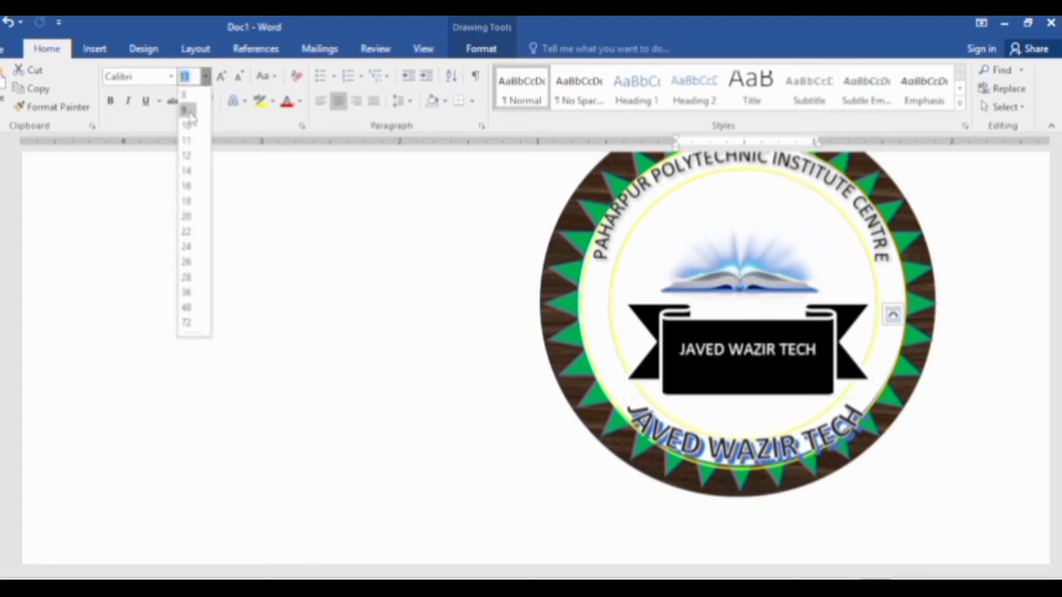
{"action": "left_click", "coordinate": [188, 111]}
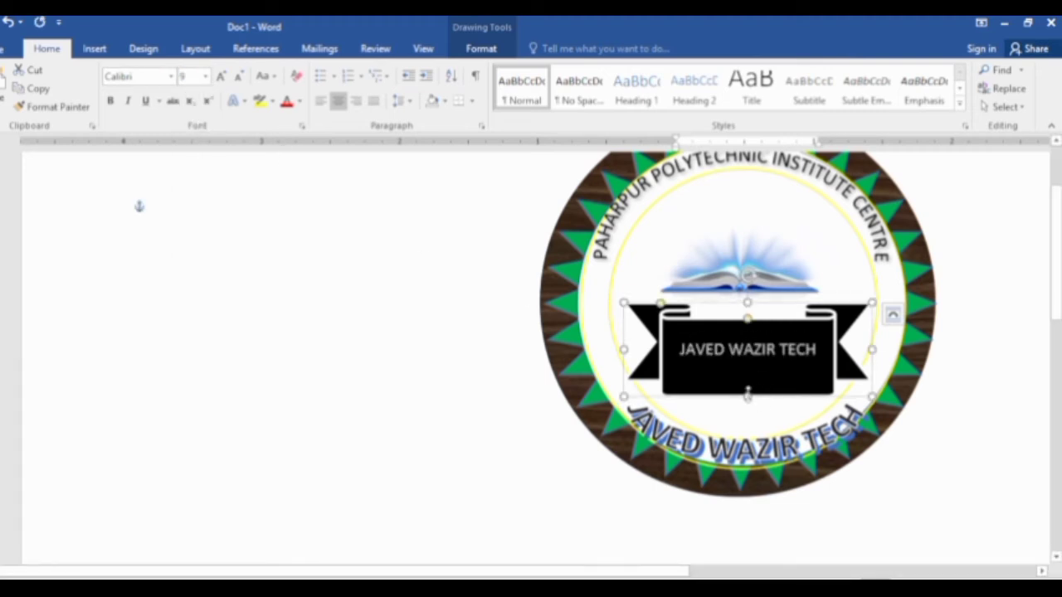
{"action": "left_click_drag", "start_coordinate": [747, 396], "coordinate": [747, 352]}
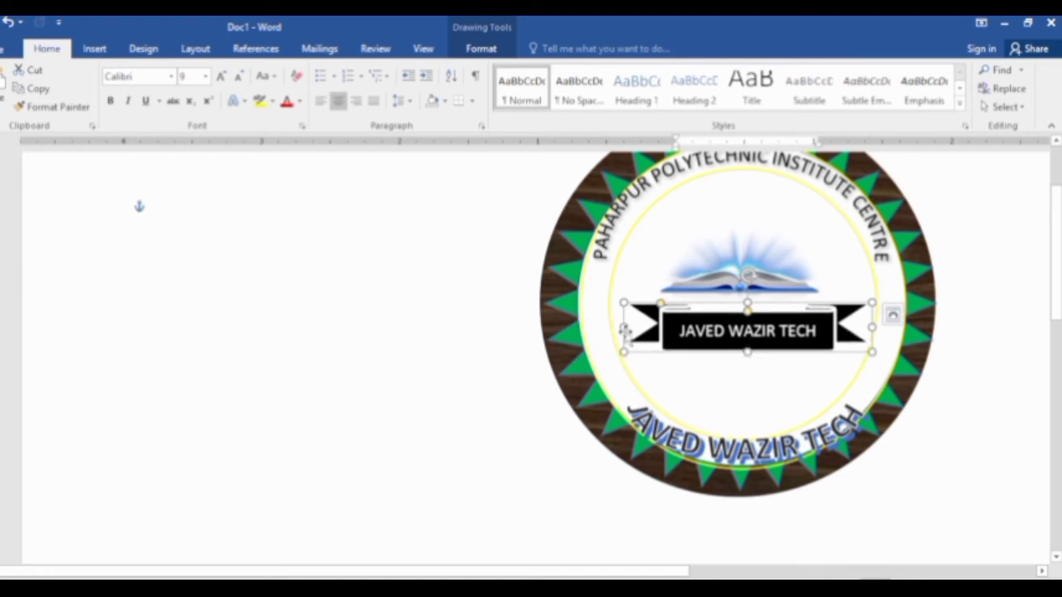
{"action": "left_click_drag", "start_coordinate": [624, 327], "coordinate": [632, 327]}
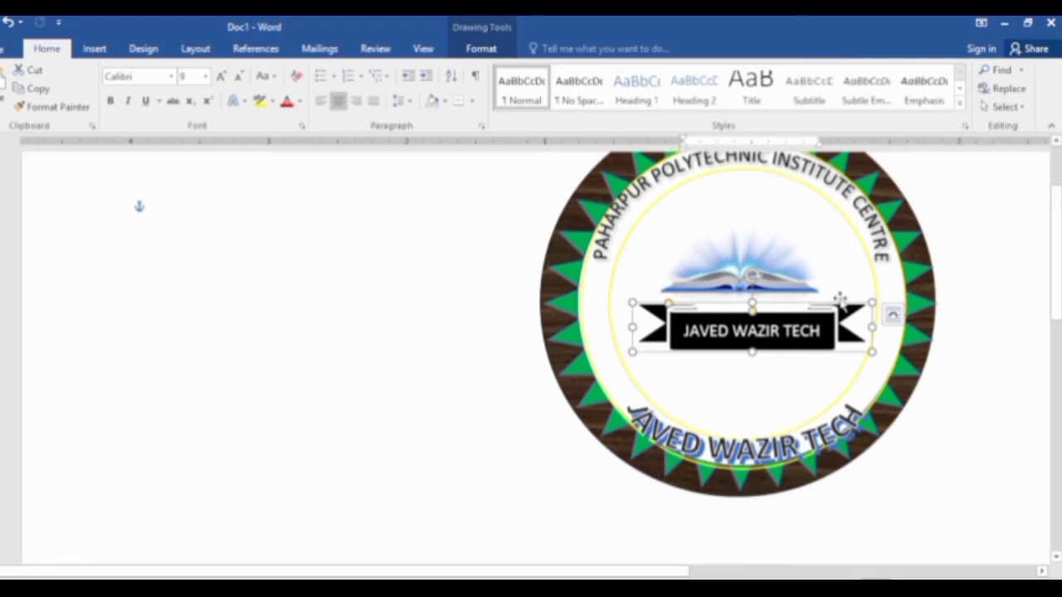
{"action": "left_click_drag", "start_coordinate": [871, 304], "coordinate": [838, 305]}
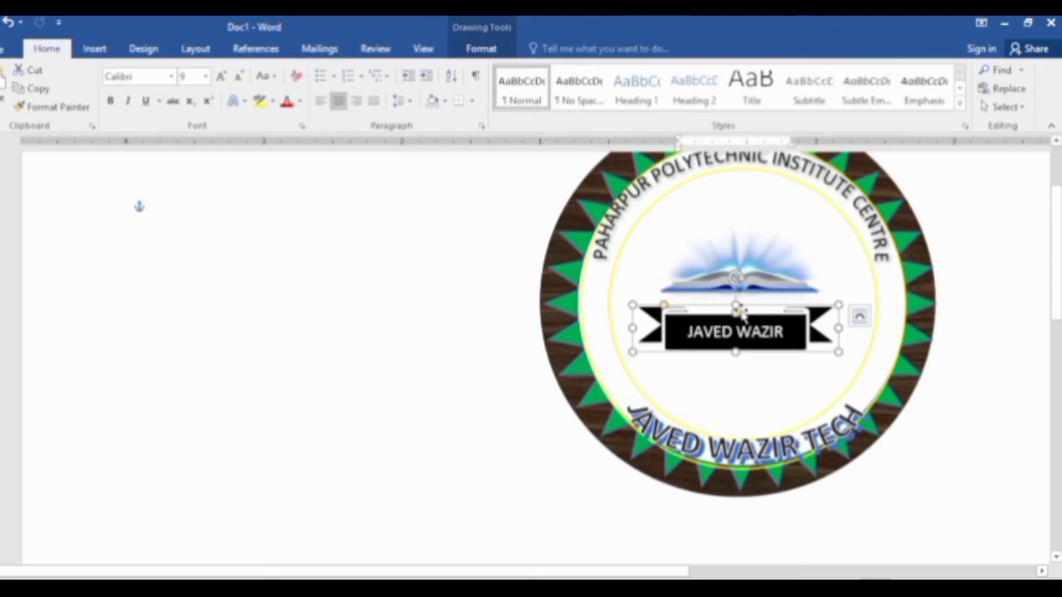
{"action": "left_click_drag", "start_coordinate": [742, 310], "coordinate": [755, 299]}
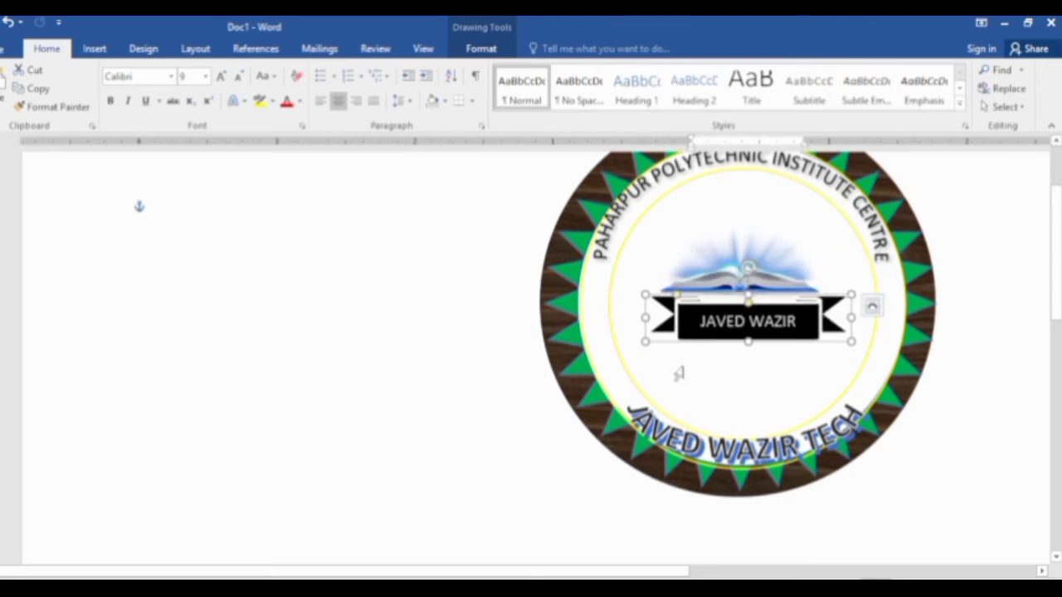
{"action": "key", "text": "ctrl+z"}
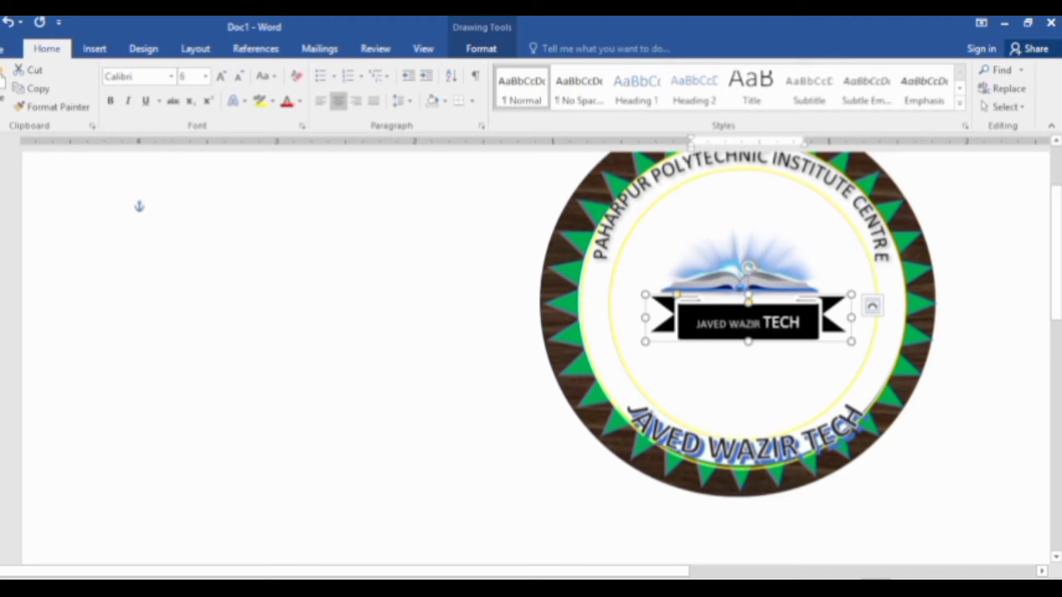
Shrink all the JAVED WAZIR TECH banner text to size 7 and make it bold
{"action": "double_click", "coordinate": [784, 324]}
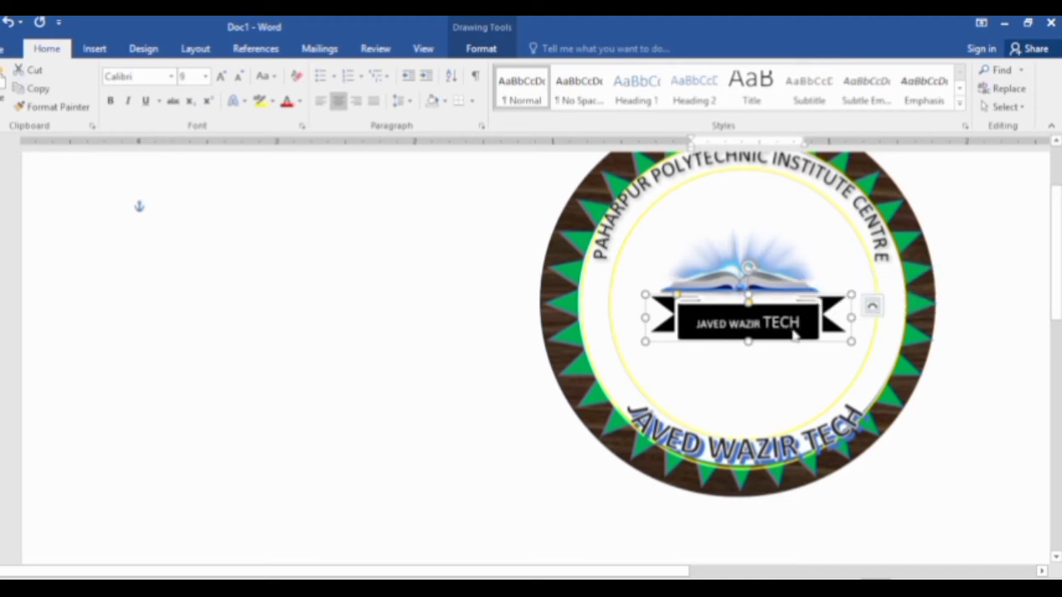
{"action": "key", "text": "ctrl+a"}
{"action": "key", "text": "ctrl+shift+comma"}
{"action": "key", "text": "ctrl+shift+comma"}
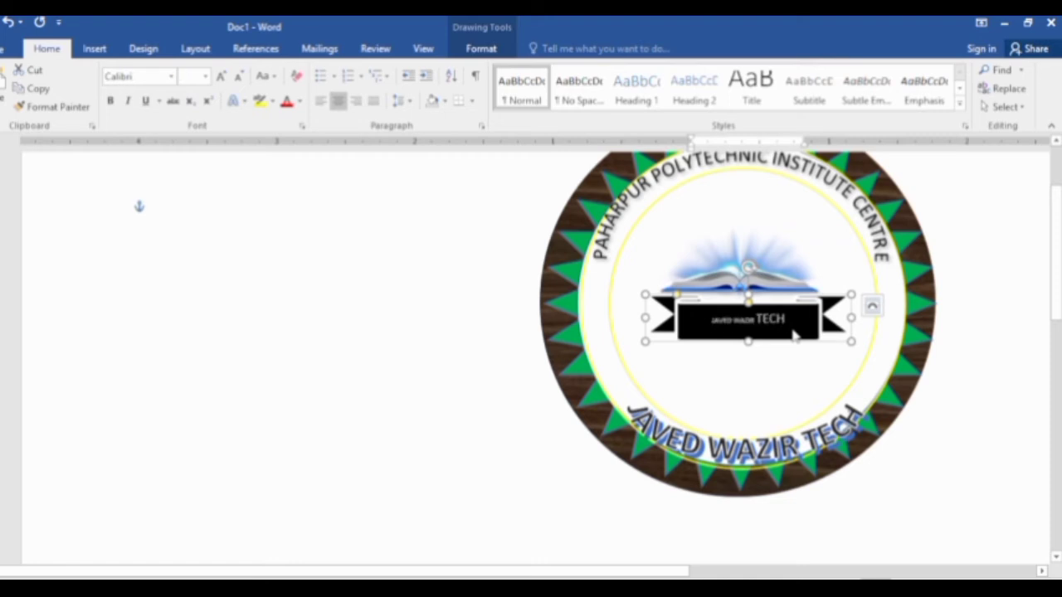
{"action": "key", "text": "Right"}
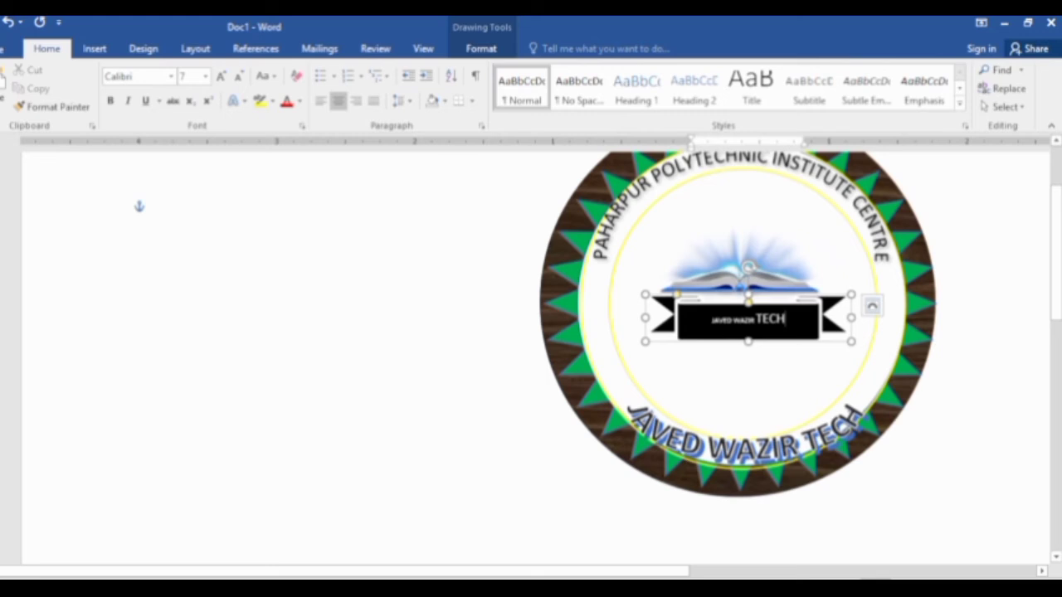
{"action": "left_click_drag", "start_coordinate": [785, 320], "coordinate": [712, 321]}
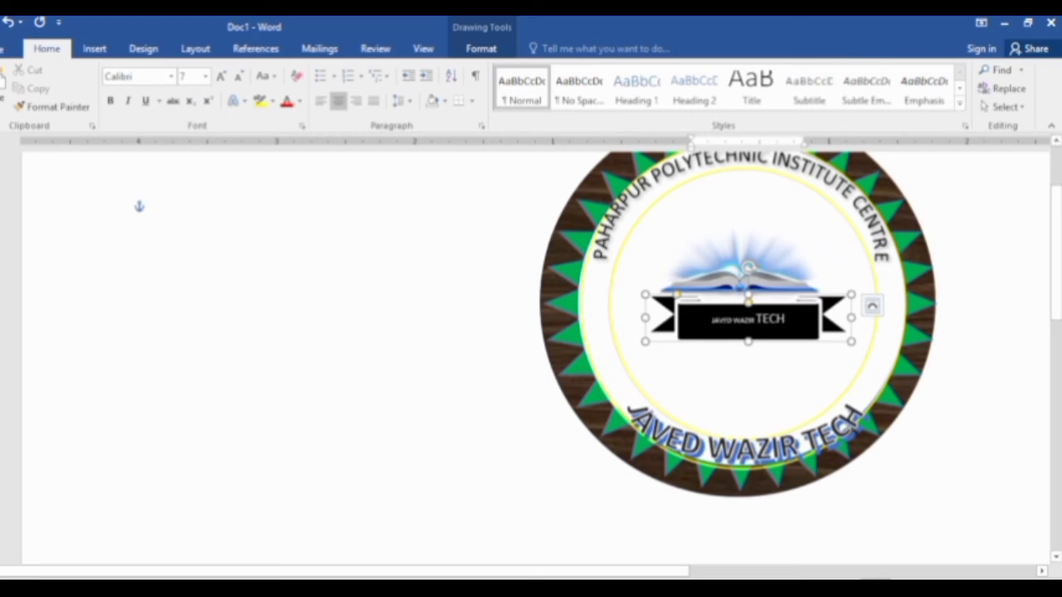
{"action": "left_click", "coordinate": [206, 77]}
{"action": "left_click", "coordinate": [187, 113]}
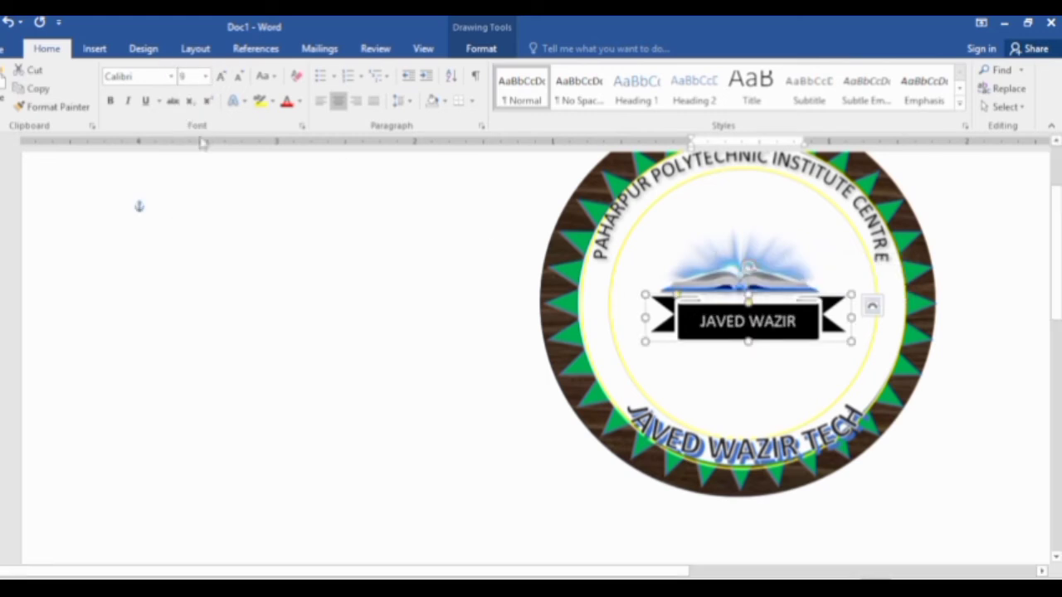
{"action": "key", "text": "ctrl+bracketleft"}
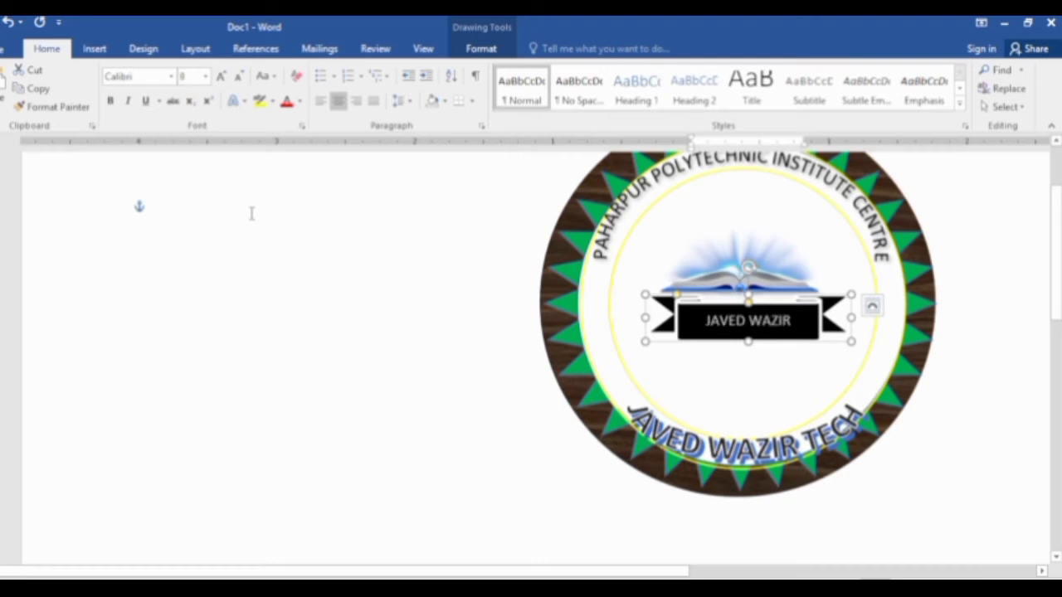
{"action": "key", "text": "ctrl+bracketleft"}
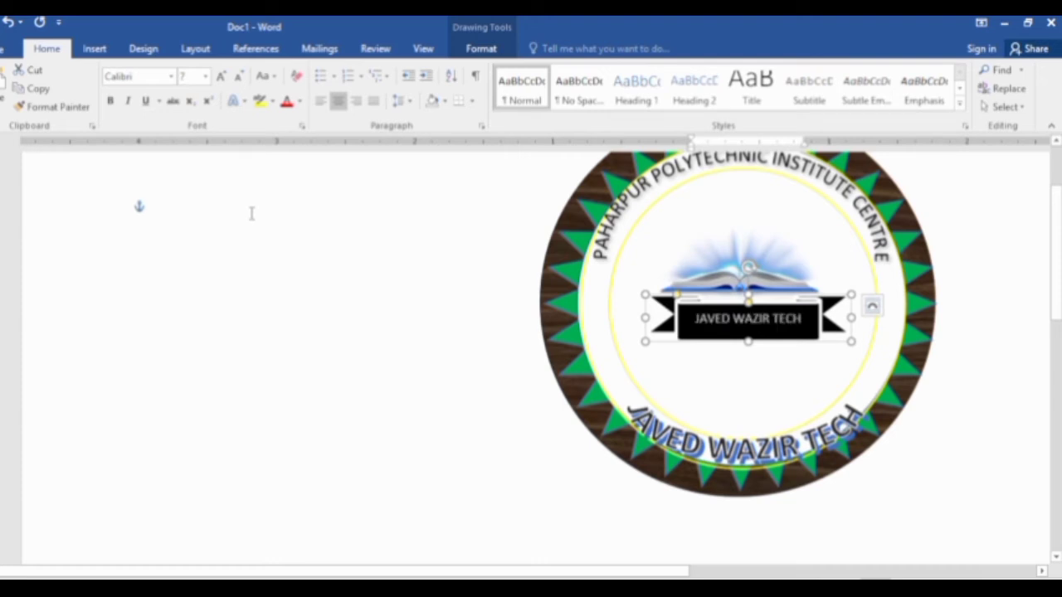
{"action": "left_click", "coordinate": [111, 101]}
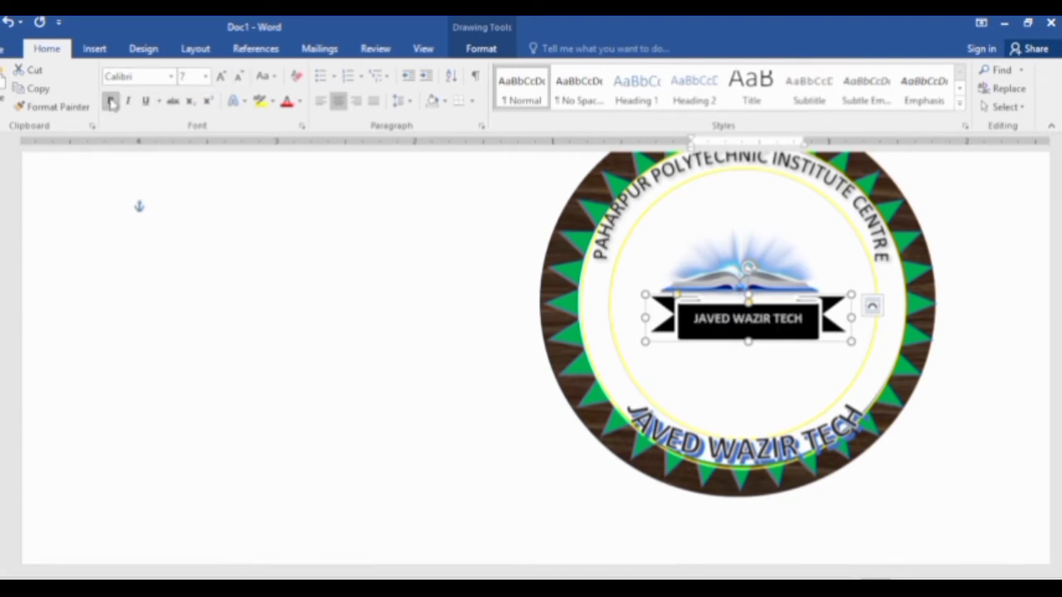
{"action": "left_click", "coordinate": [521, 326]}
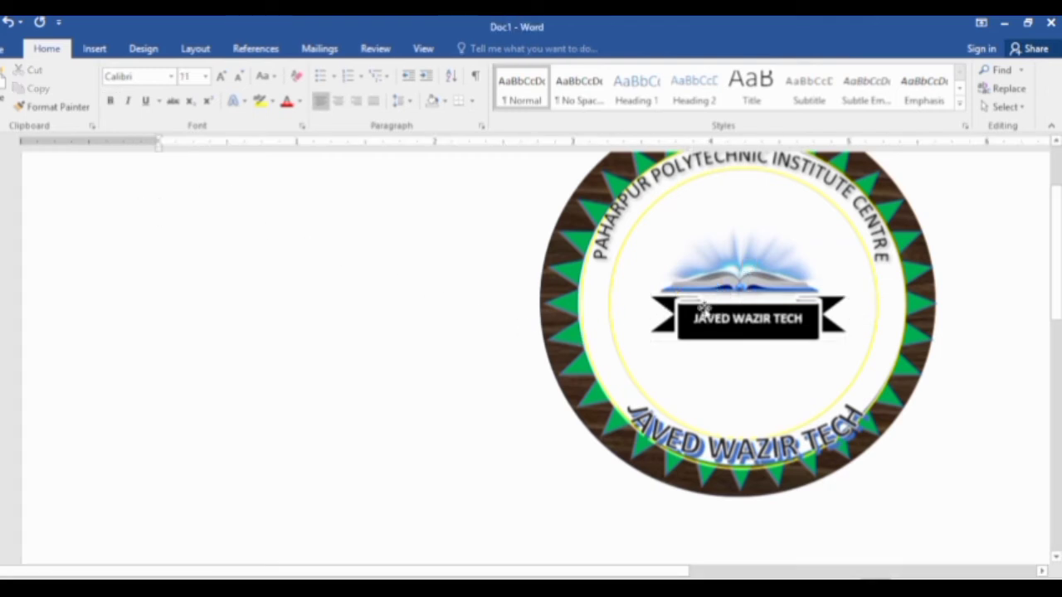
Lift the ribbon slightly, then stretch the book picture taller and wider
{"action": "left_click_drag", "start_coordinate": [705, 314], "coordinate": [704, 309]}
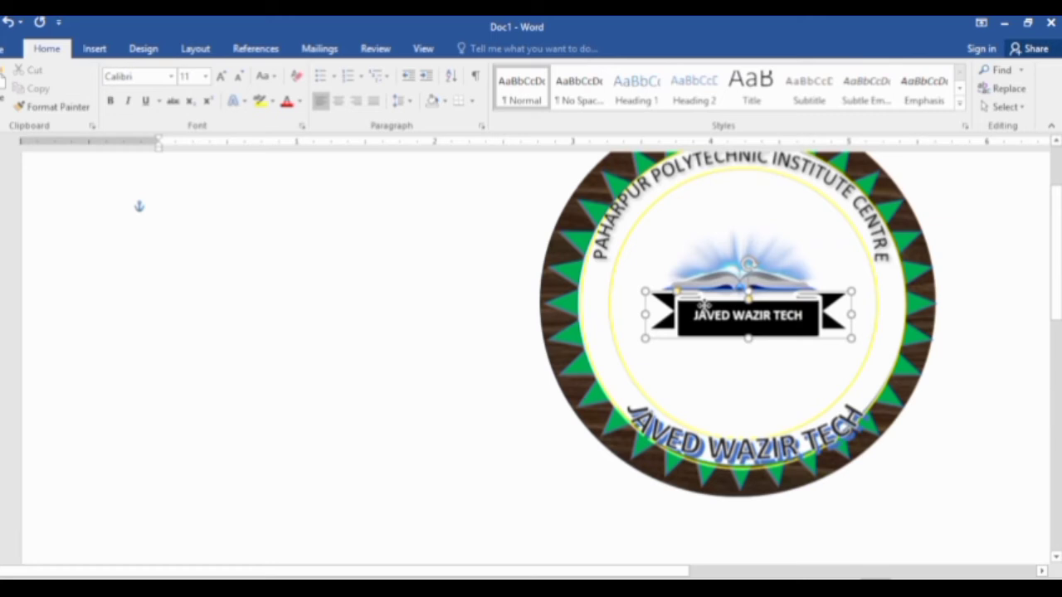
{"action": "left_click", "coordinate": [704, 306]}
{"action": "left_click", "coordinate": [730, 266]}
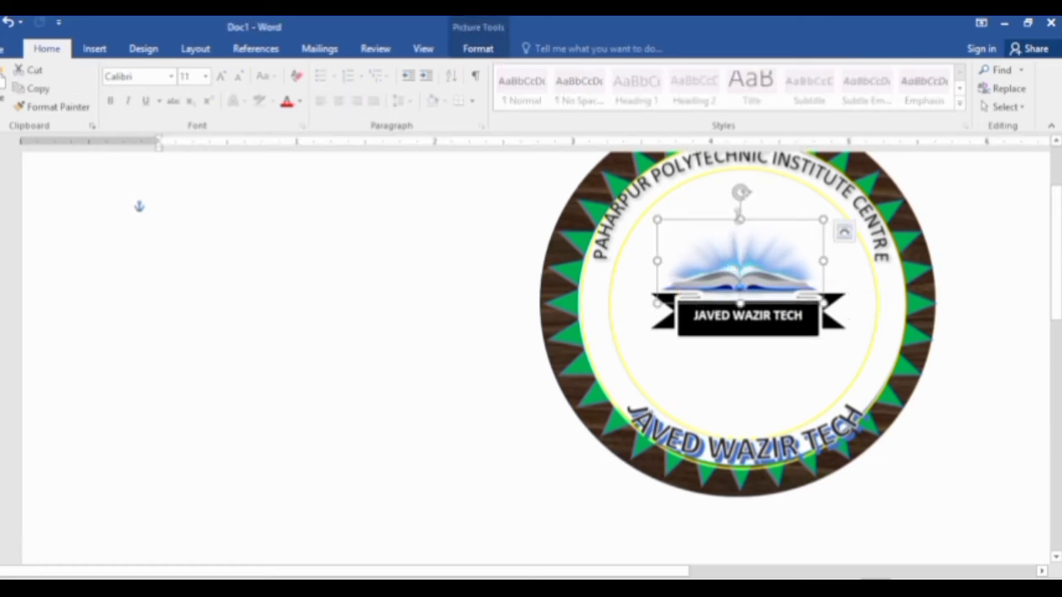
{"action": "left_click_drag", "start_coordinate": [740, 186], "coordinate": [740, 199]}
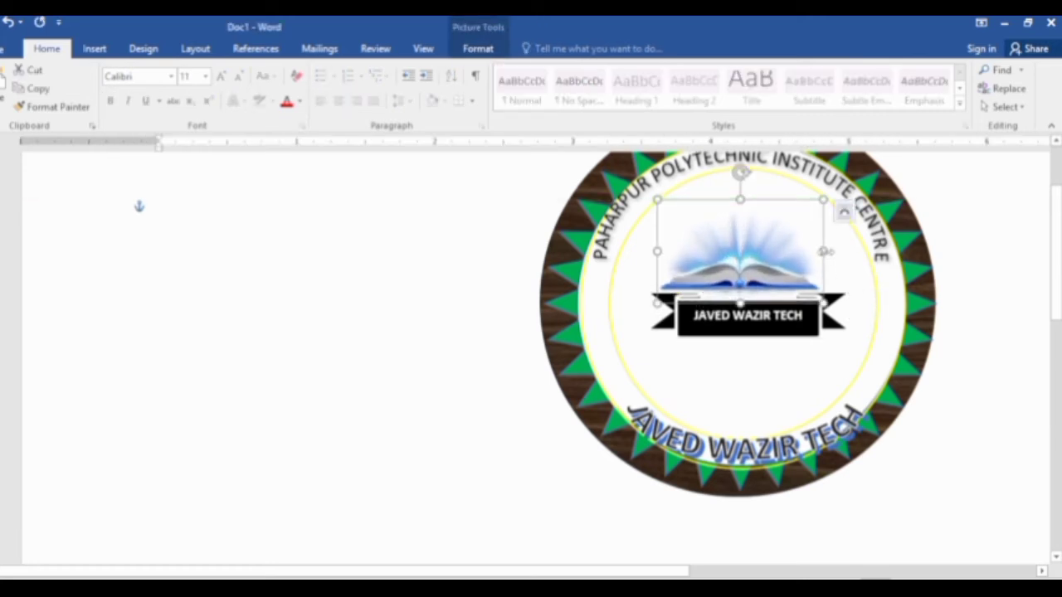
{"action": "left_click_drag", "start_coordinate": [823, 251], "coordinate": [840, 251]}
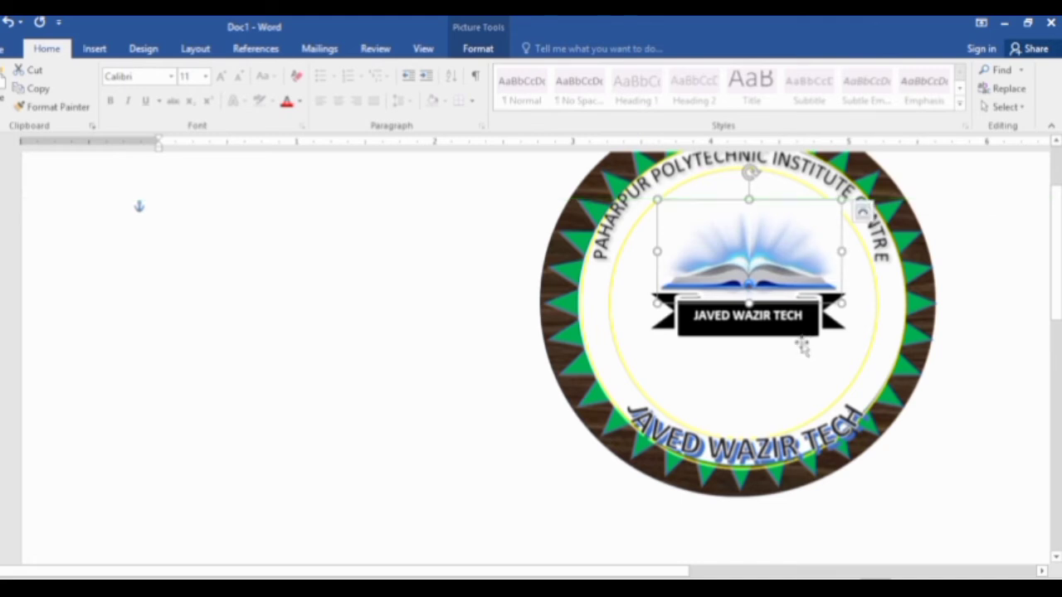
{"action": "left_click_drag", "start_coordinate": [809, 301], "coordinate": [810, 301]}
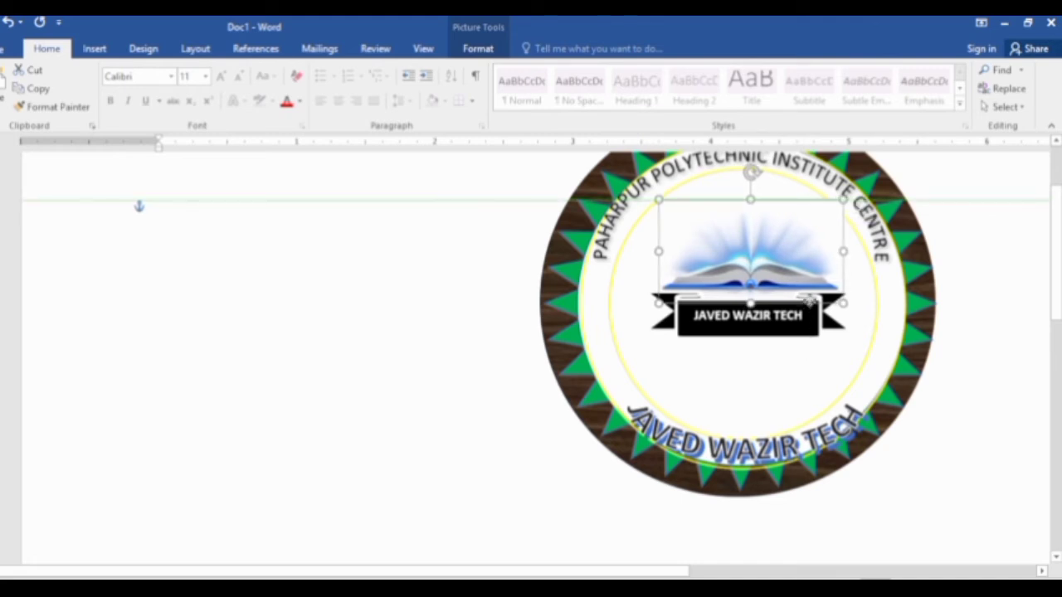
Raise the ribbon a bit more and bring it in front of the book's lower edge
{"action": "left_click", "coordinate": [811, 307]}
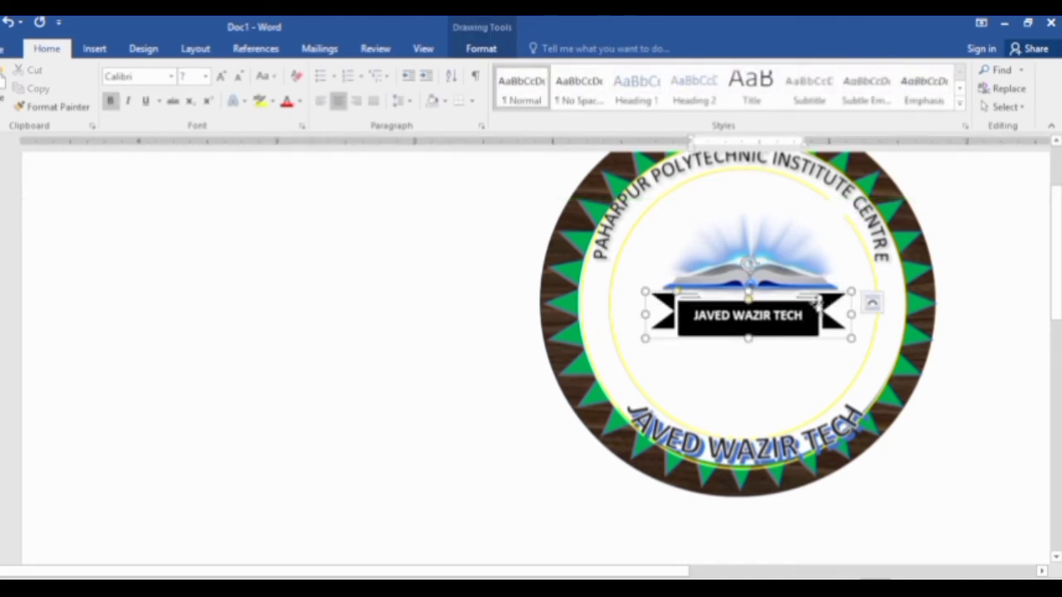
{"action": "left_click_drag", "start_coordinate": [817, 300], "coordinate": [819, 294]}
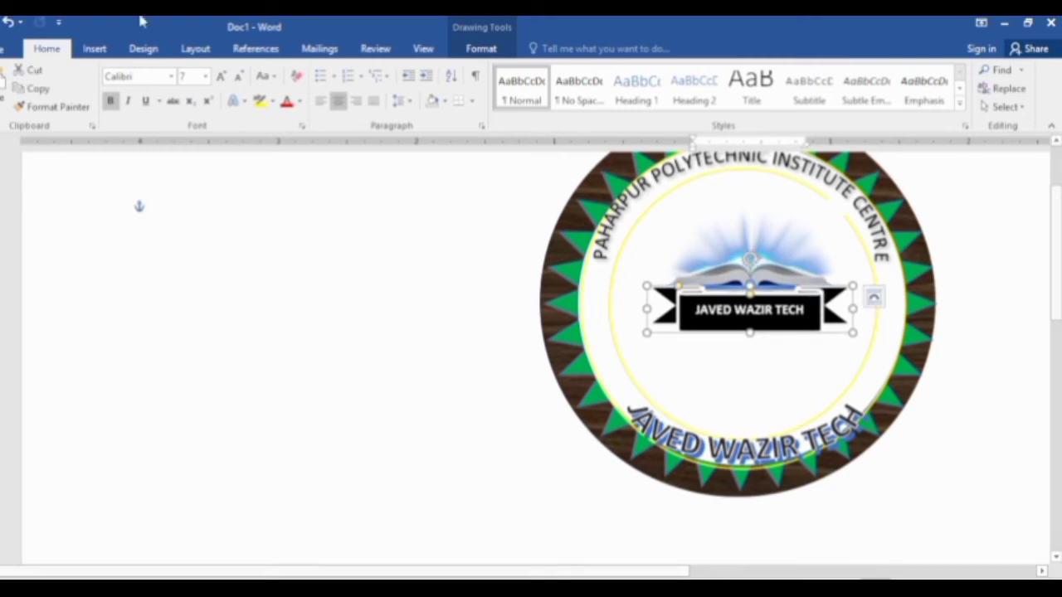
{"action": "left_click", "coordinate": [481, 48]}
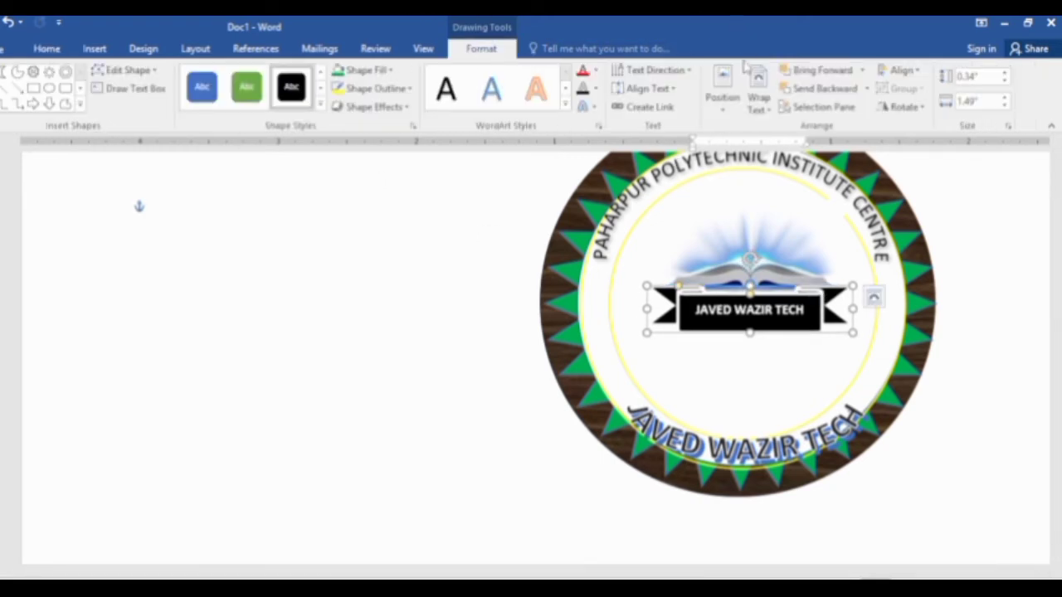
{"action": "left_click", "coordinate": [798, 88]}
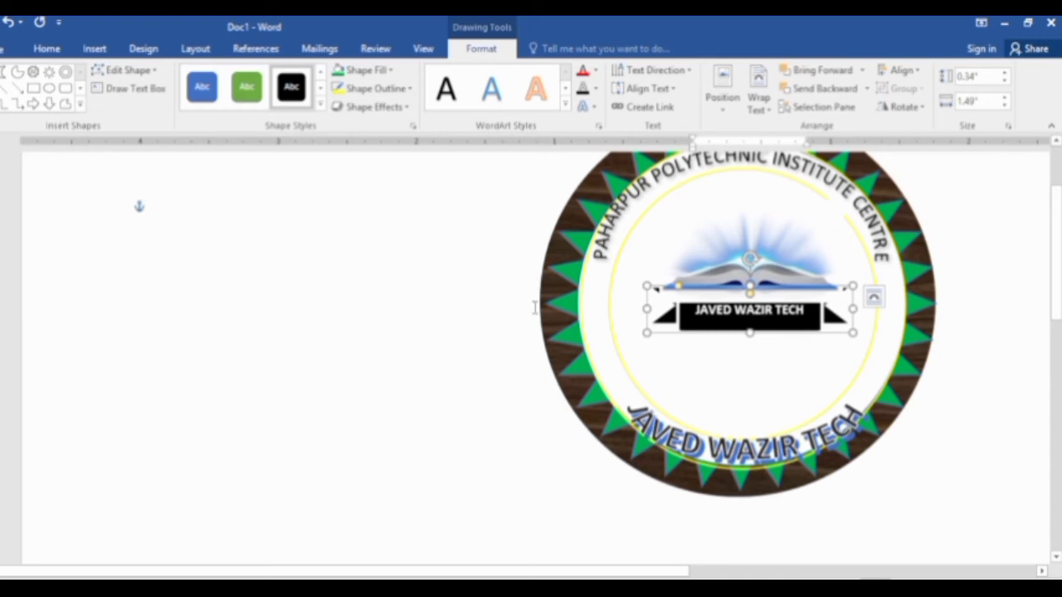
{"action": "left_click", "coordinate": [826, 73]}
{"action": "left_click", "coordinate": [426, 284]}
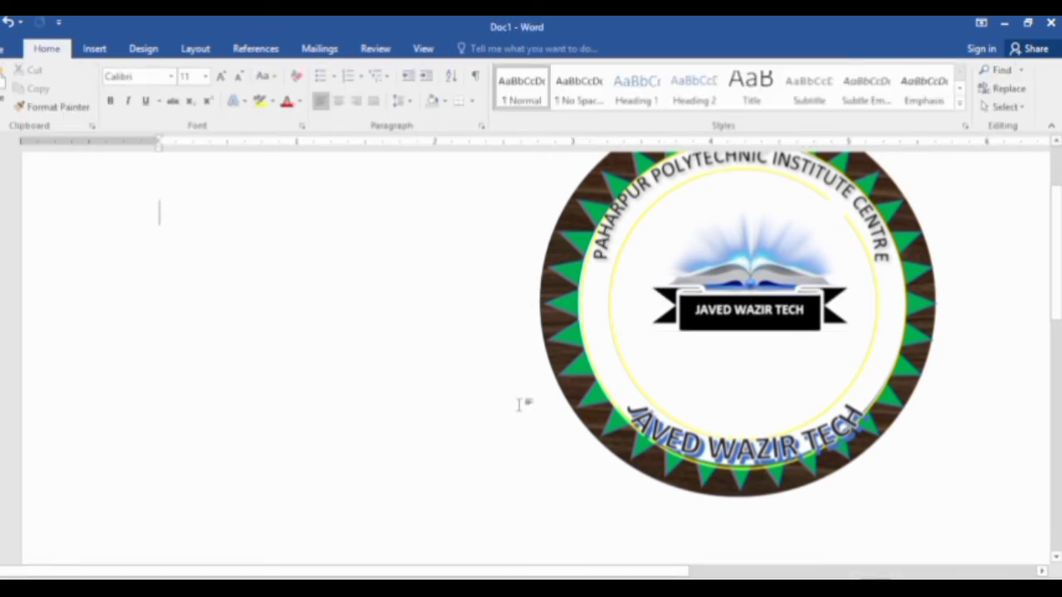
Open the Shapes gallery from the Insert tab and scroll through its shapes
{"action": "scroll", "coordinate": [431, 410], "scroll_direction": "down", "scroll_amount": 2}
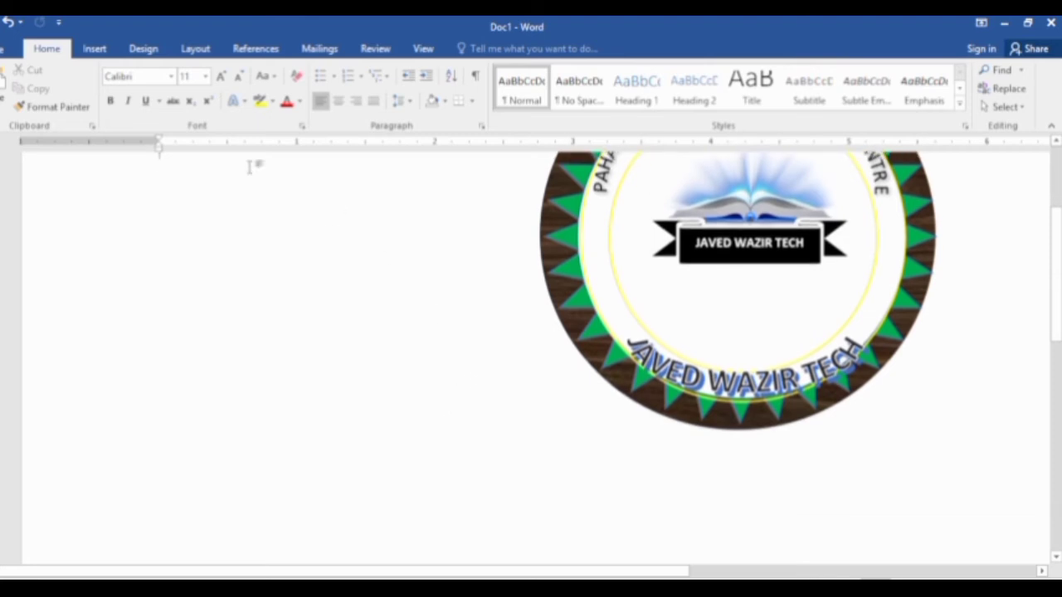
{"action": "left_click", "coordinate": [92, 48]}
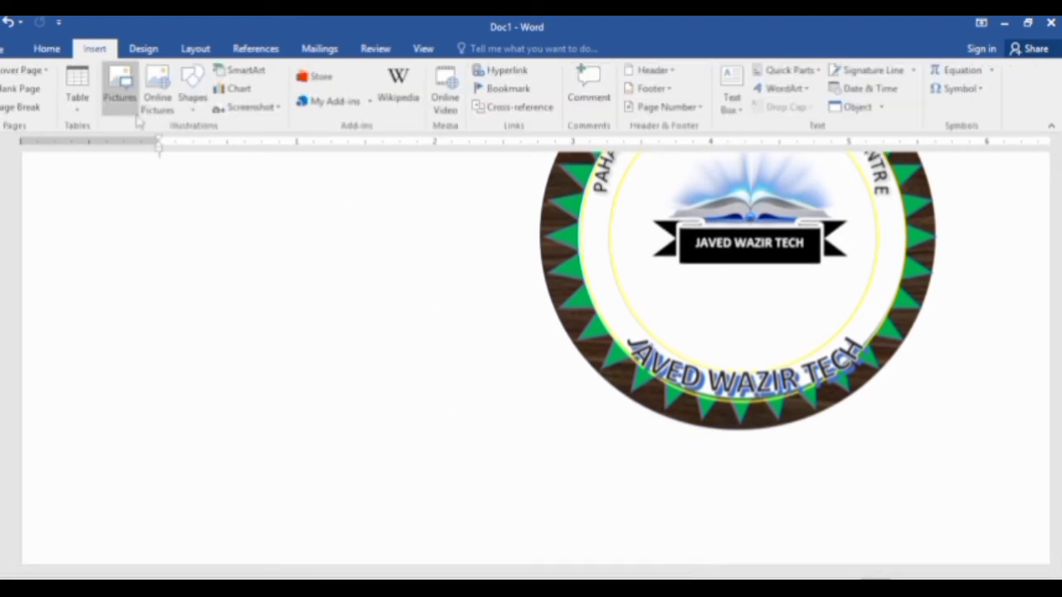
{"action": "left_click", "coordinate": [195, 99]}
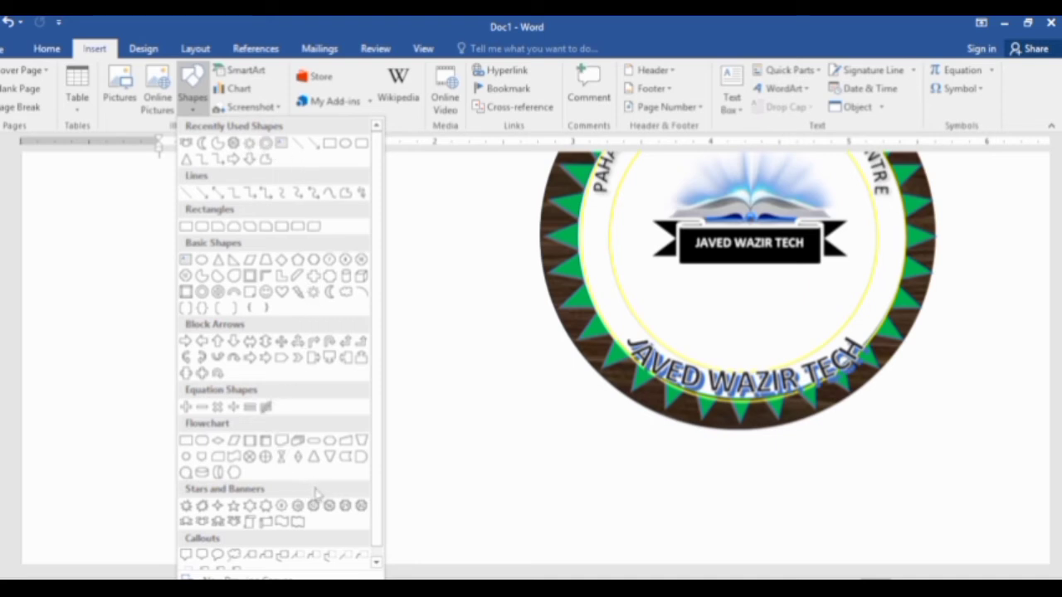
{"action": "scroll", "coordinate": [316, 494], "scroll_direction": "down", "scroll_amount": 1}
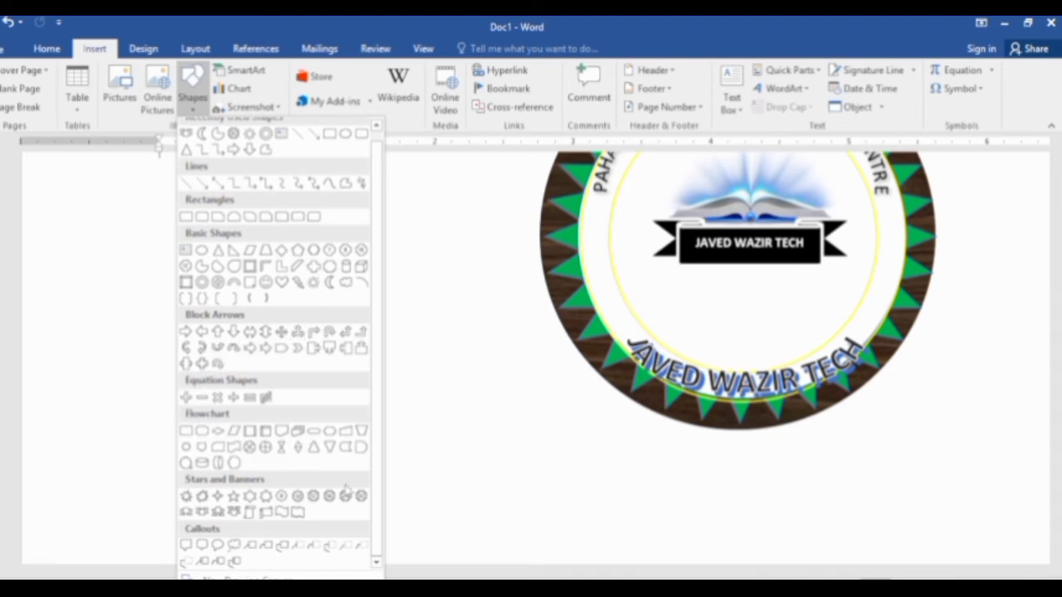
Draw a 5-point star inside the ring and give it a solid black style
{"action": "left_click", "coordinate": [236, 498]}
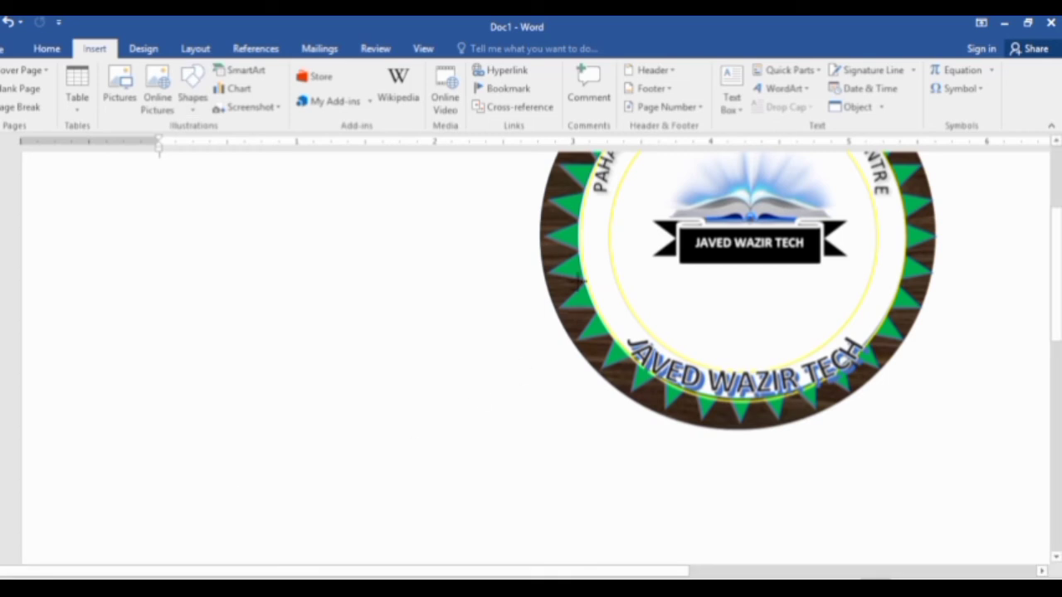
{"action": "mouse_move", "coordinate": [590, 211]}
{"action": "left_mouse_down"}
{"action": "mouse_move", "coordinate": [599, 242]}
{"action": "mouse_move", "coordinate": [623, 249]}
{"action": "mouse_move", "coordinate": [604, 234]}
{"action": "left_mouse_up"}
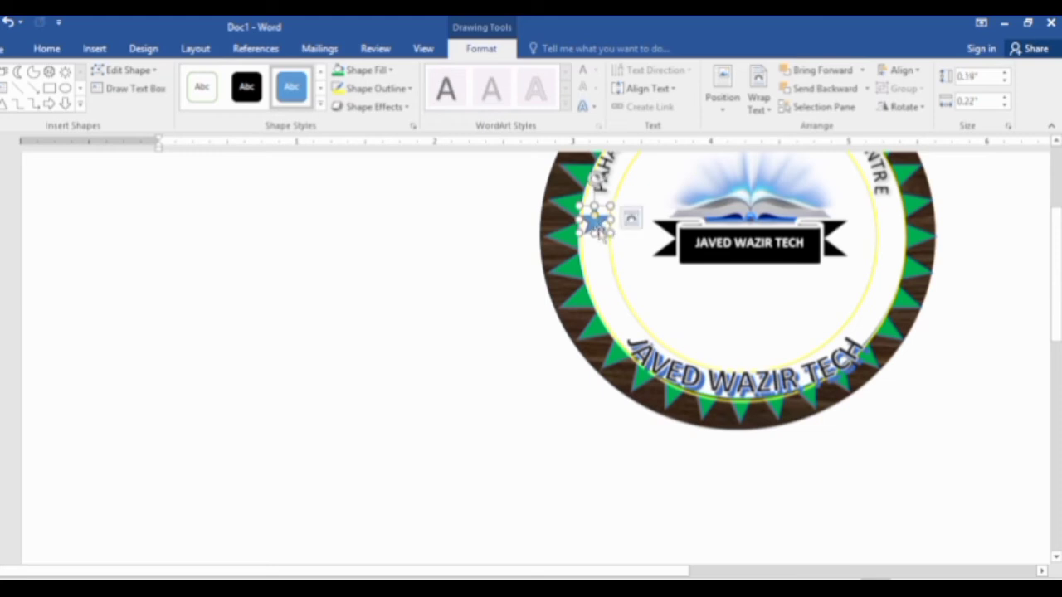
{"action": "left_click", "coordinate": [240, 91]}
Duplicate the black star down the ring's left side, then undo the last change
{"action": "key", "text": "ctrl+d"}
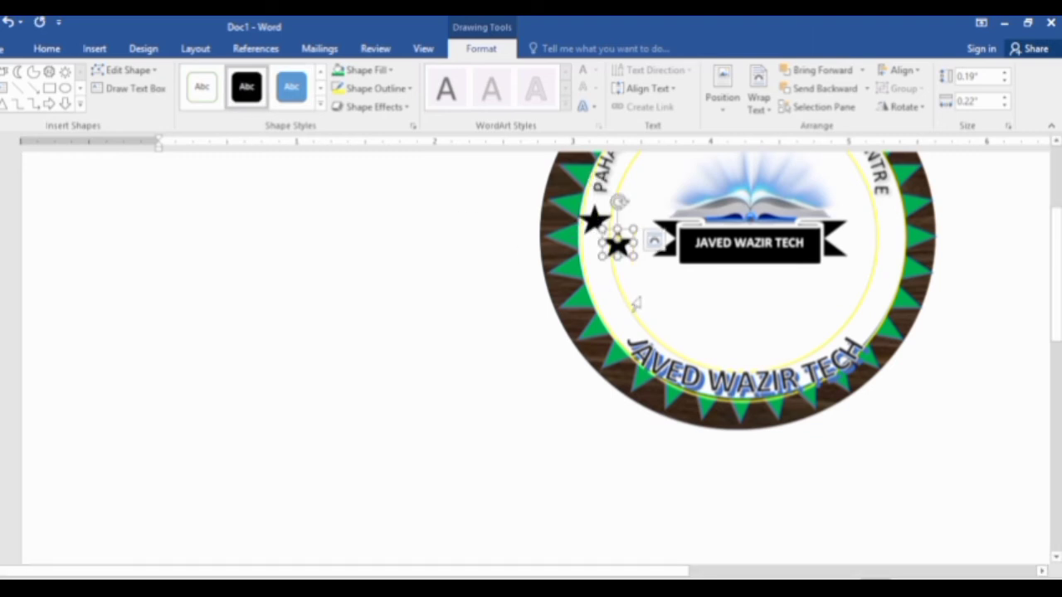
{"action": "left_click_drag", "start_coordinate": [618, 245], "coordinate": [602, 273]}
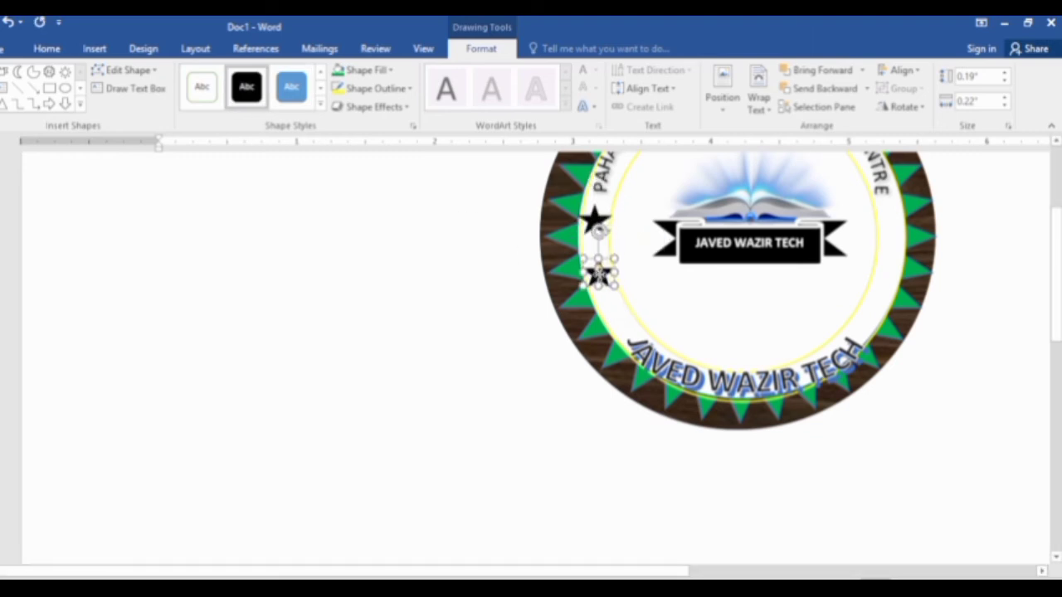
{"action": "key", "text": "ctrl+d"}
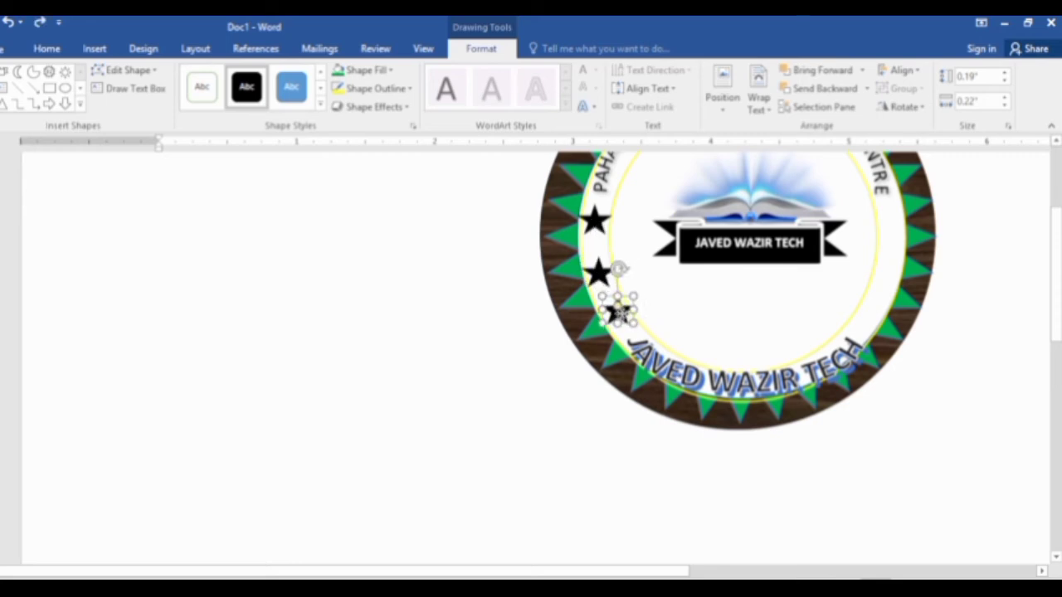
{"action": "left_click_drag", "start_coordinate": [626, 300], "coordinate": [618, 315]}
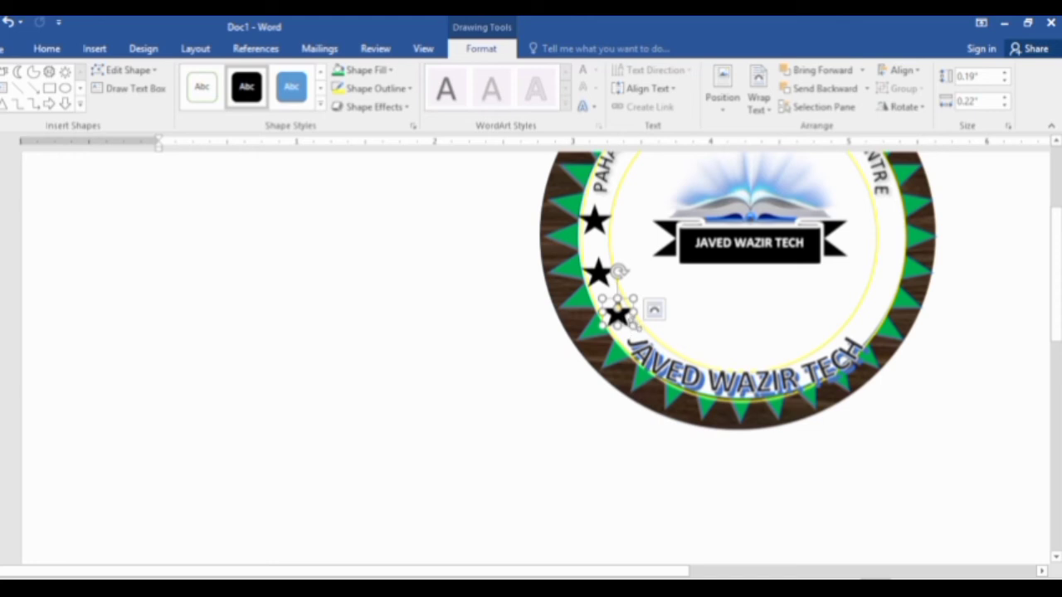
{"action": "key", "text": "ctrl+d"}
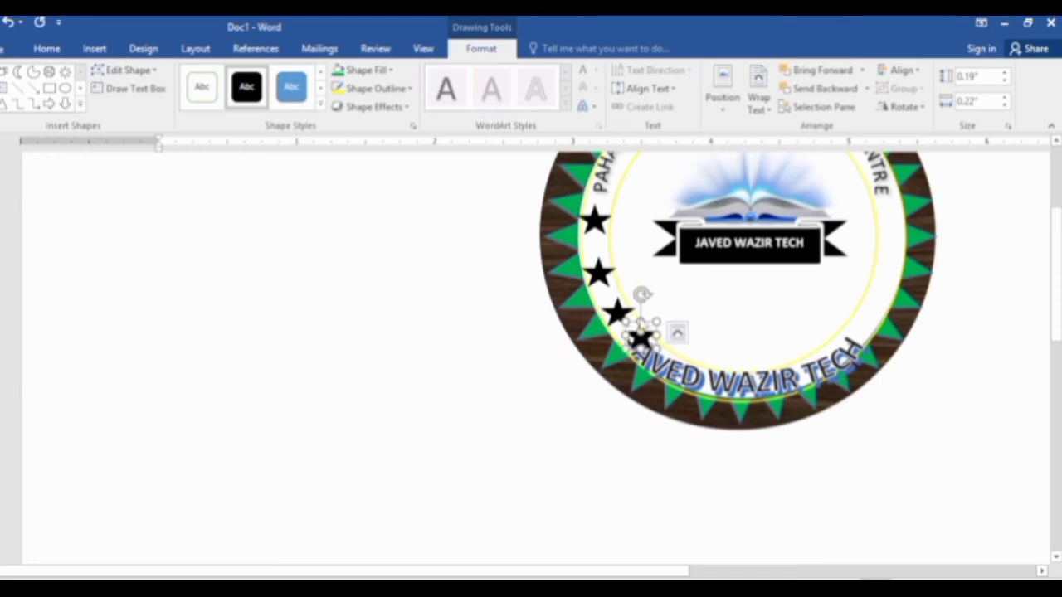
{"action": "key", "text": "ctrl+z"}
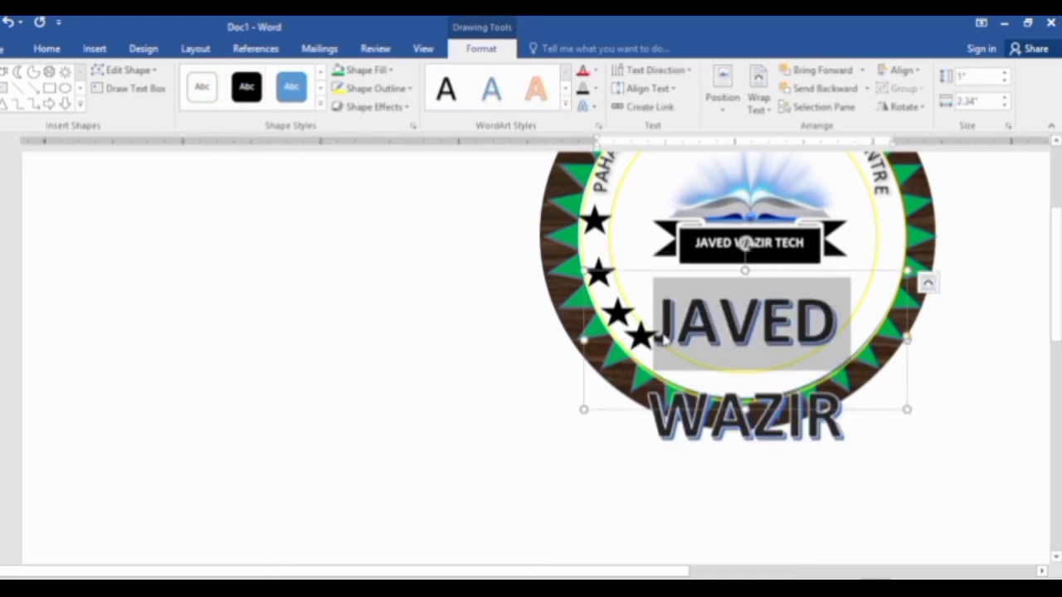
Undo the extra star copies so a single black star remains on the left
{"action": "key", "text": "ctrl+z"}
{"action": "left_click_drag", "start_coordinate": [618, 314], "coordinate": [622, 295]}
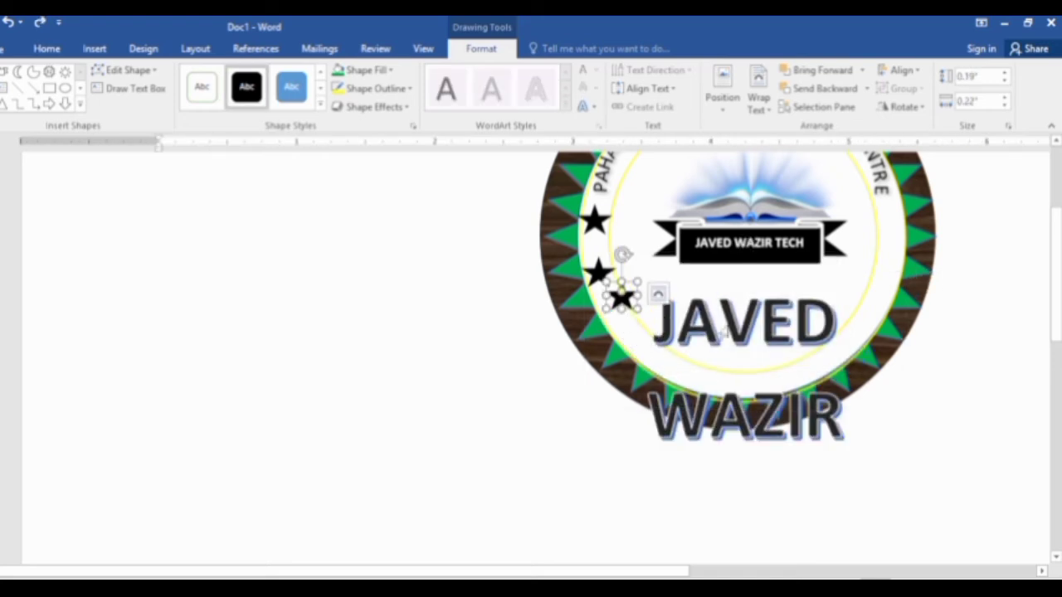
{"action": "double_click", "coordinate": [734, 328]}
{"action": "key", "text": "ctrl+z"}
{"action": "key", "text": "ctrl+z"}
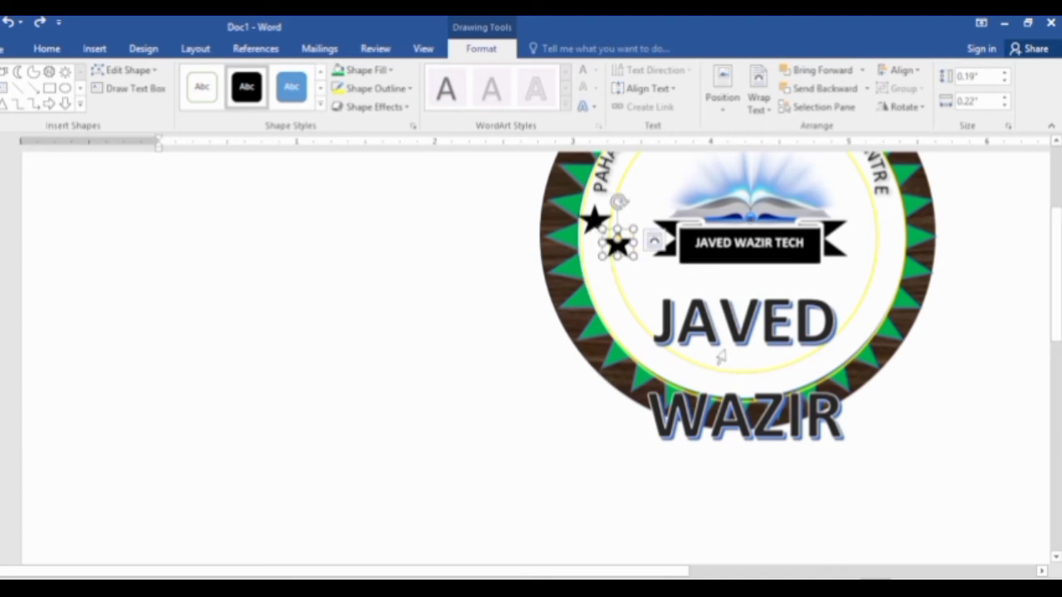
{"action": "key", "text": "ctrl+z"}
Try an upward Arch transform on the JAVED WAZIR text, undo it, then restore it
{"action": "double_click", "coordinate": [687, 328]}
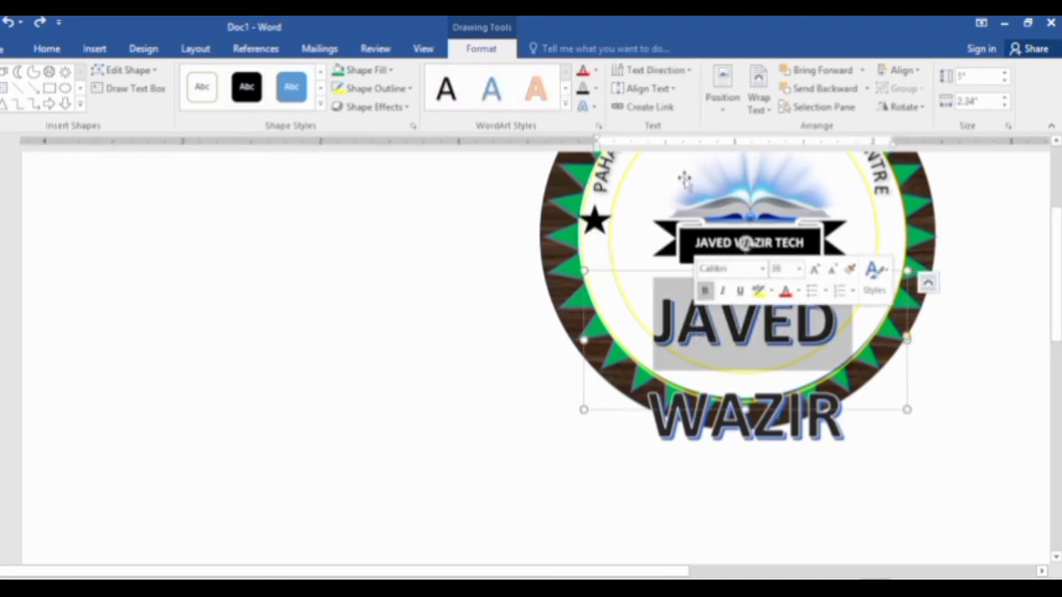
{"action": "left_click", "coordinate": [586, 107]}
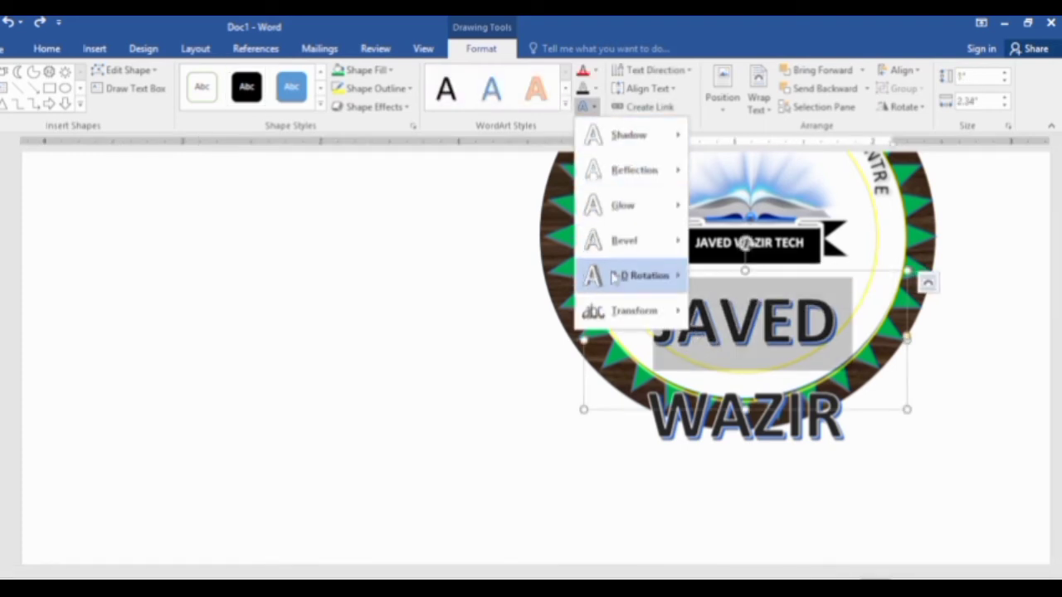
{"action": "mouse_move", "coordinate": [630, 328]}
{"action": "left_click", "coordinate": [710, 276]}
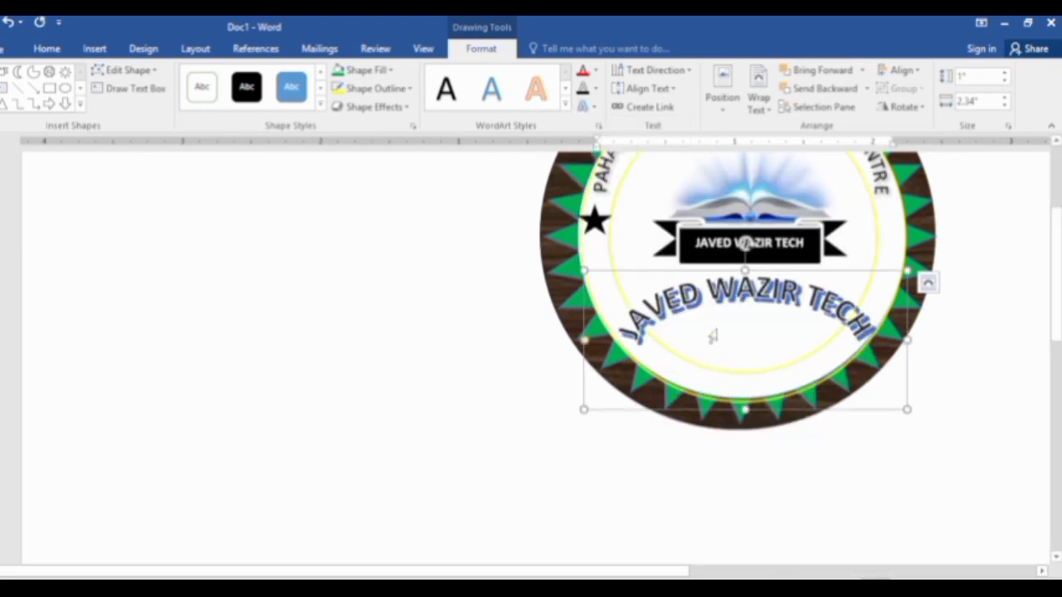
{"action": "key", "text": "ctrl+z"}
{"action": "left_click", "coordinate": [594, 219]}
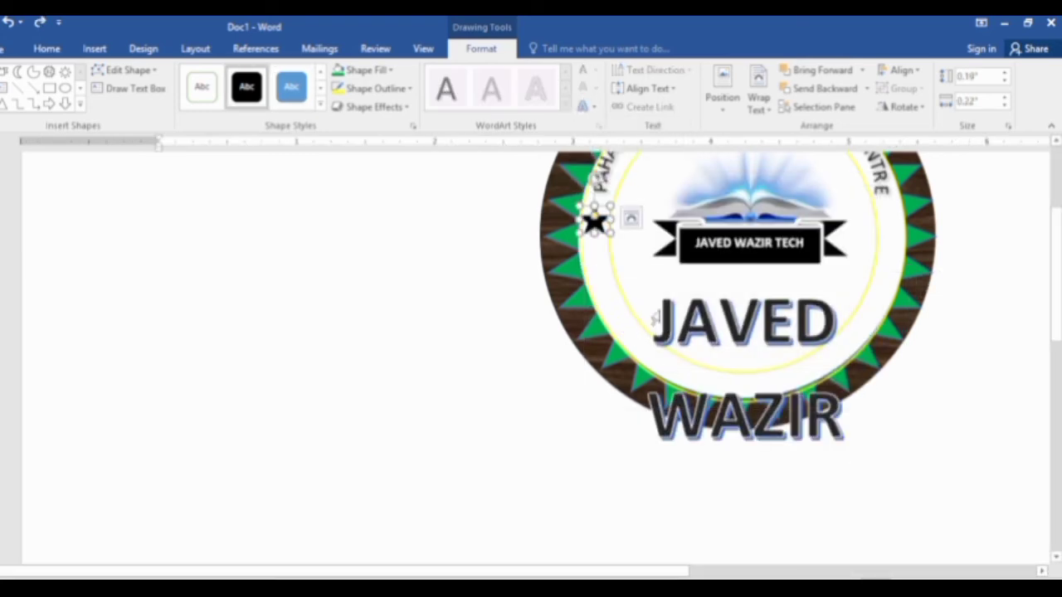
{"action": "key", "text": "ctrl+y"}
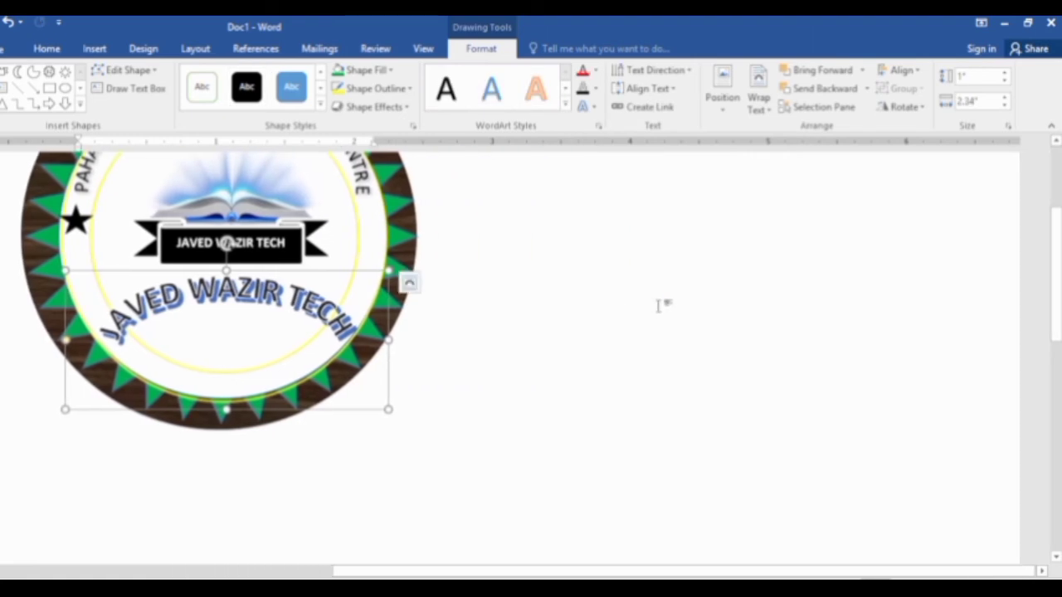
Apply a Follow Path transform to the name and move it onto the ring's bottom
{"action": "scroll", "coordinate": [227, 339], "scroll_direction": "up", "scroll_amount": 3}
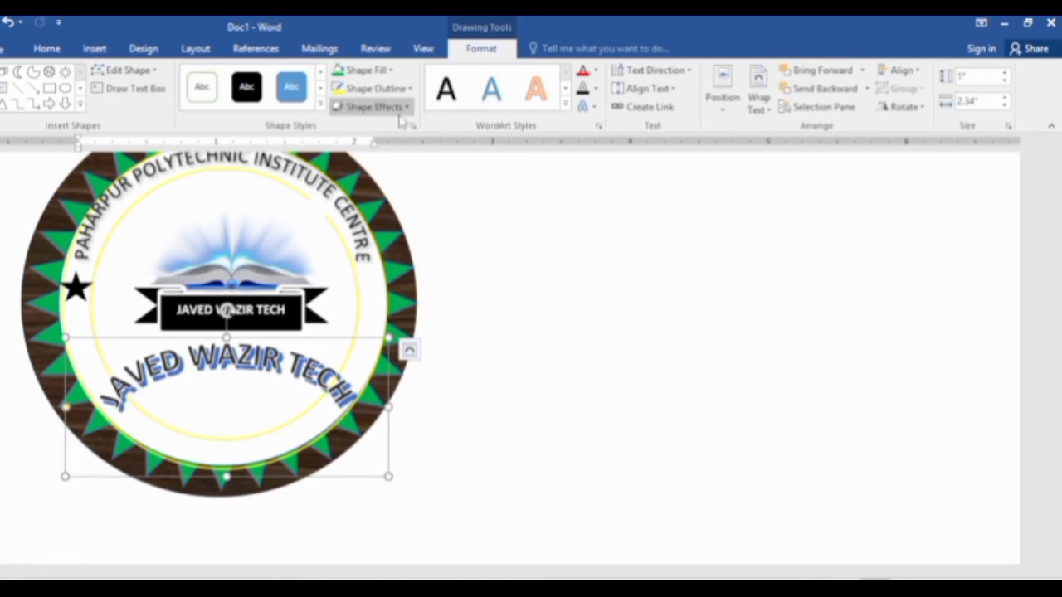
{"action": "left_click", "coordinate": [594, 107]}
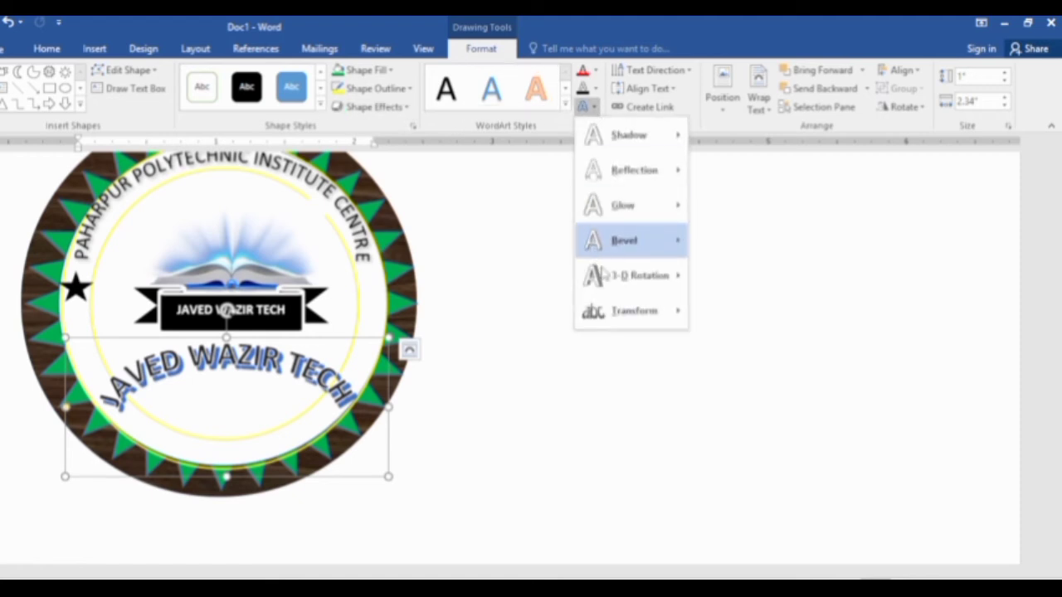
{"action": "mouse_move", "coordinate": [635, 303]}
{"action": "left_click", "coordinate": [757, 278]}
{"action": "left_click_drag", "start_coordinate": [314, 365], "coordinate": [314, 406]}
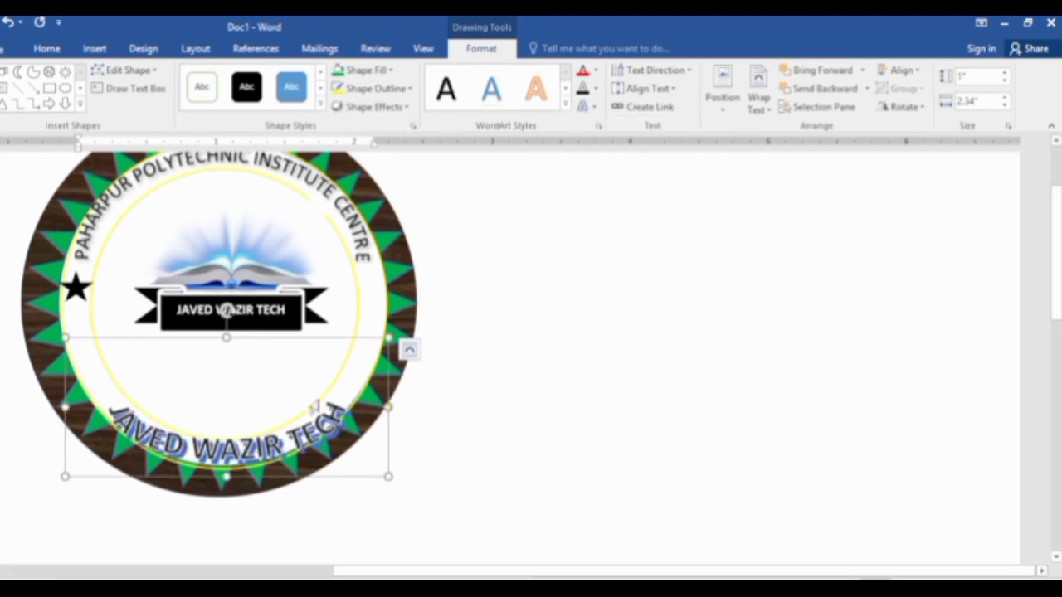
{"action": "left_click", "coordinate": [664, 373]}
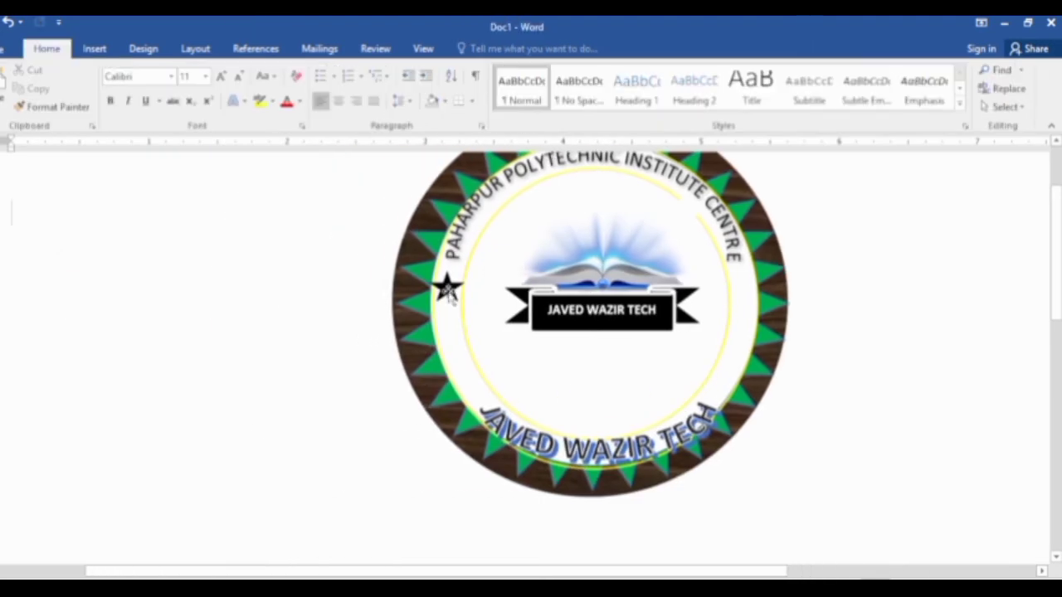
Move a star to the ring's right side and place a copy lower on the left
{"action": "left_click", "coordinate": [446, 290]}
{"action": "mouse_move", "coordinate": [446, 291]}
{"action": "left_mouse_down"}
{"action": "mouse_move", "coordinate": [470, 311]}
{"action": "mouse_move", "coordinate": [742, 292]}
{"action": "left_mouse_up"}
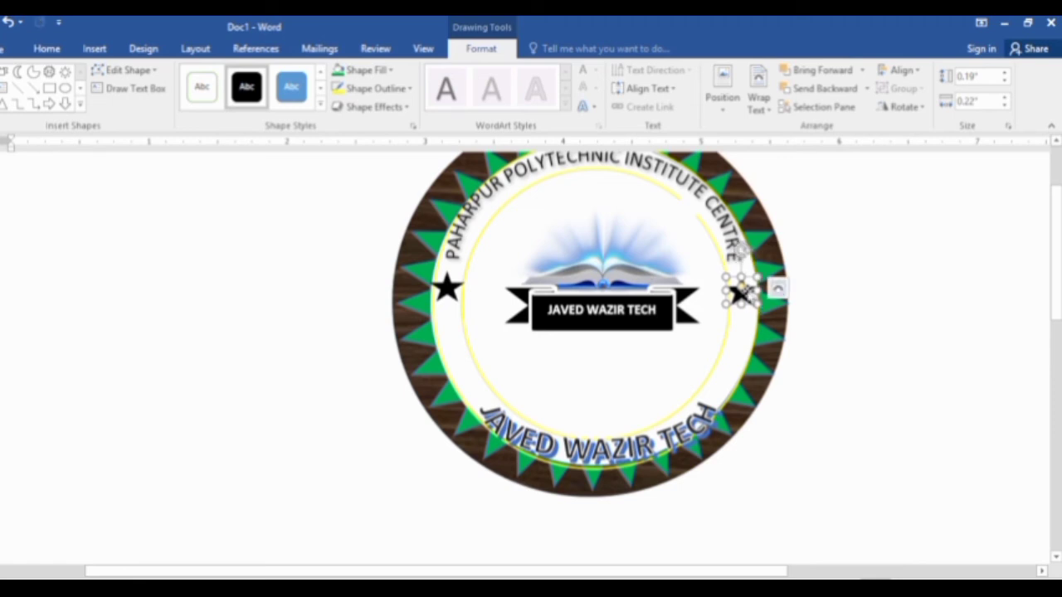
{"action": "key", "text": "ctrl+d"}
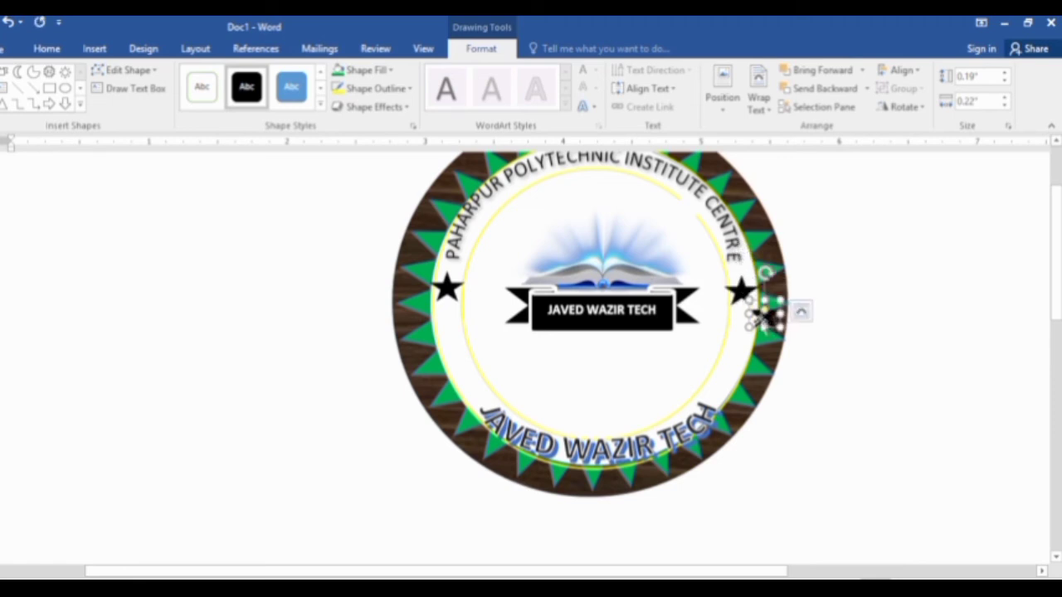
{"action": "key", "text": "Delete"}
{"action": "key", "text": "ctrl+z"}
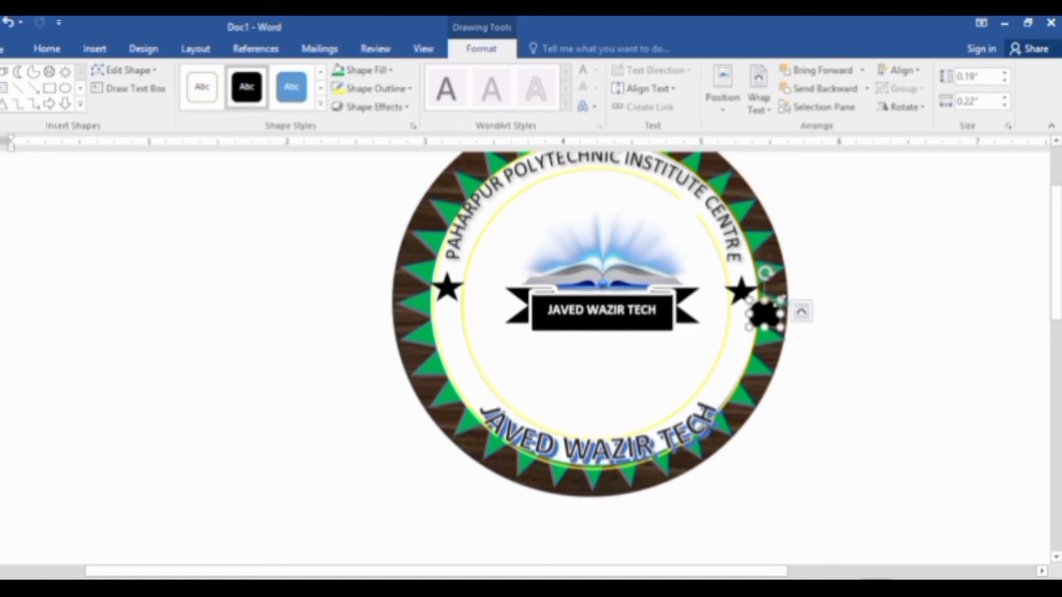
{"action": "mouse_move", "coordinate": [774, 314]}
{"action": "left_mouse_down"}
{"action": "mouse_move", "coordinate": [778, 326]}
{"action": "mouse_move", "coordinate": [454, 355]}
{"action": "left_mouse_up"}
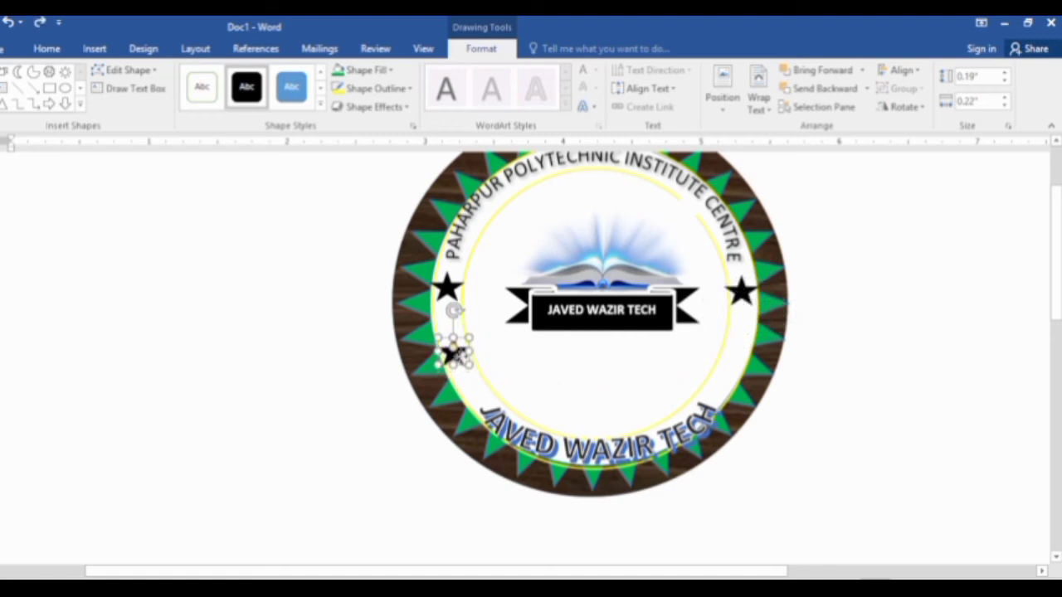
{"action": "left_click", "coordinate": [489, 350]}
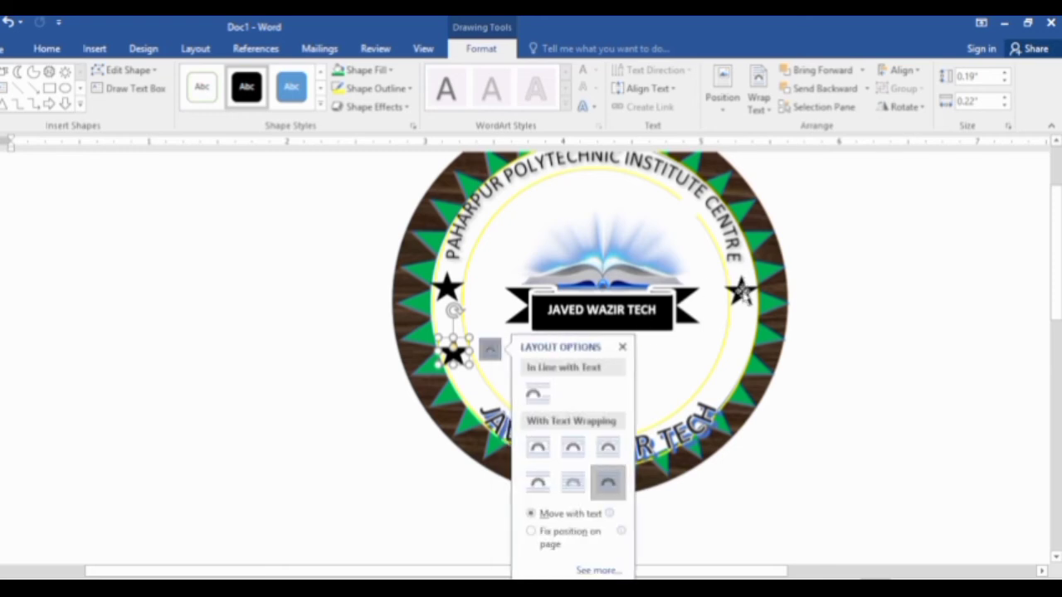
Duplicate the right-side star and move the copy further down the right ring
{"action": "left_click", "coordinate": [741, 292]}
{"action": "key", "text": "ctrl+d"}
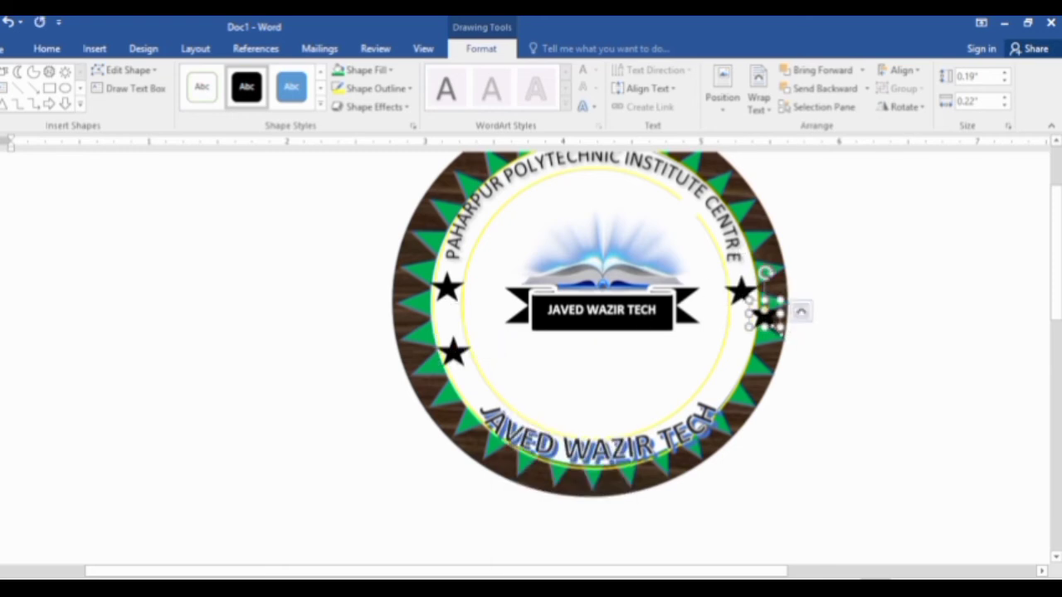
{"action": "left_click_drag", "start_coordinate": [770, 319], "coordinate": [739, 357]}
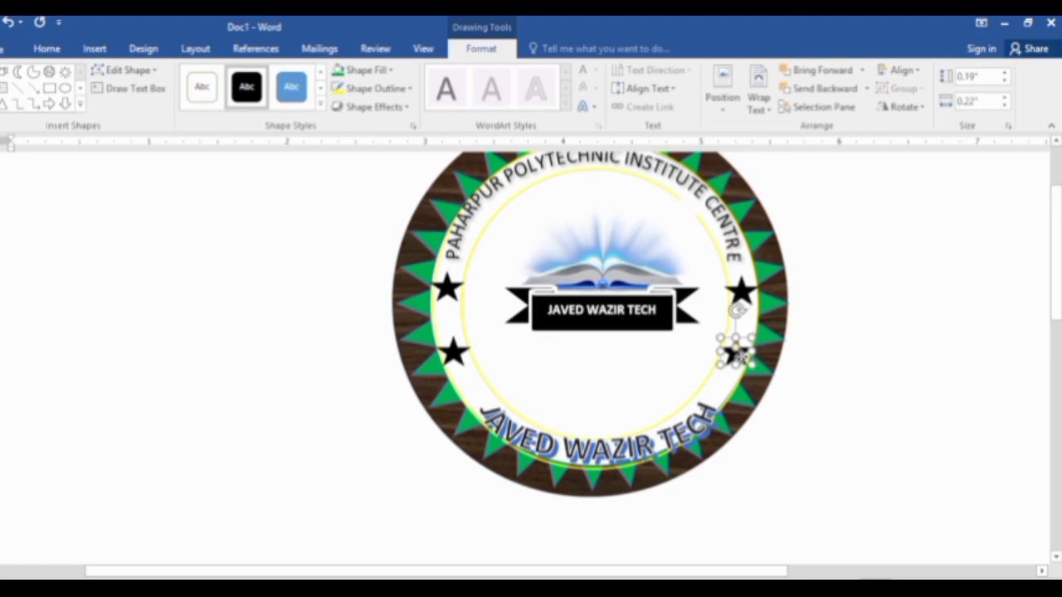
{"action": "left_click", "coordinate": [881, 326]}
Scroll over the logo and switch to the Insert tab
{"action": "scroll", "coordinate": [844, 345], "scroll_direction": "up", "scroll_amount": 2}
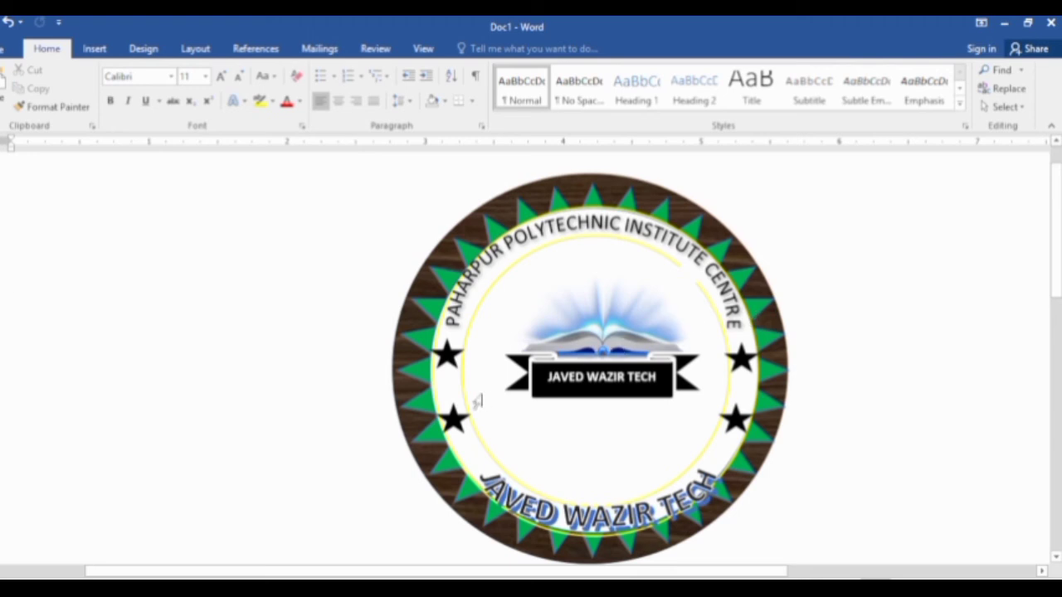
{"action": "scroll", "coordinate": [265, 378], "scroll_direction": "down", "scroll_amount": 2}
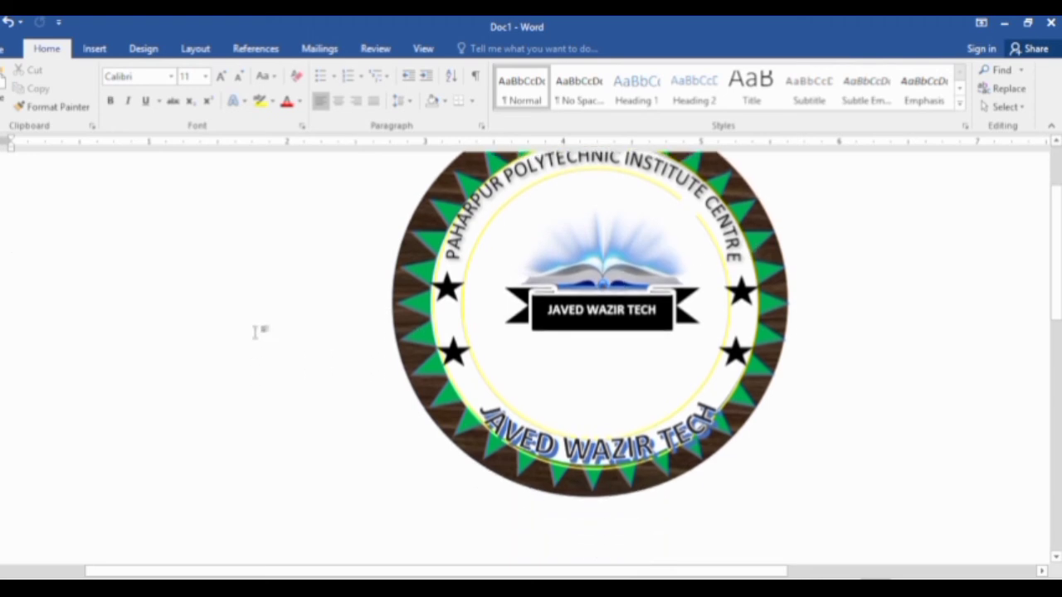
{"action": "scroll", "coordinate": [112, 279], "scroll_direction": "up", "scroll_amount": 2}
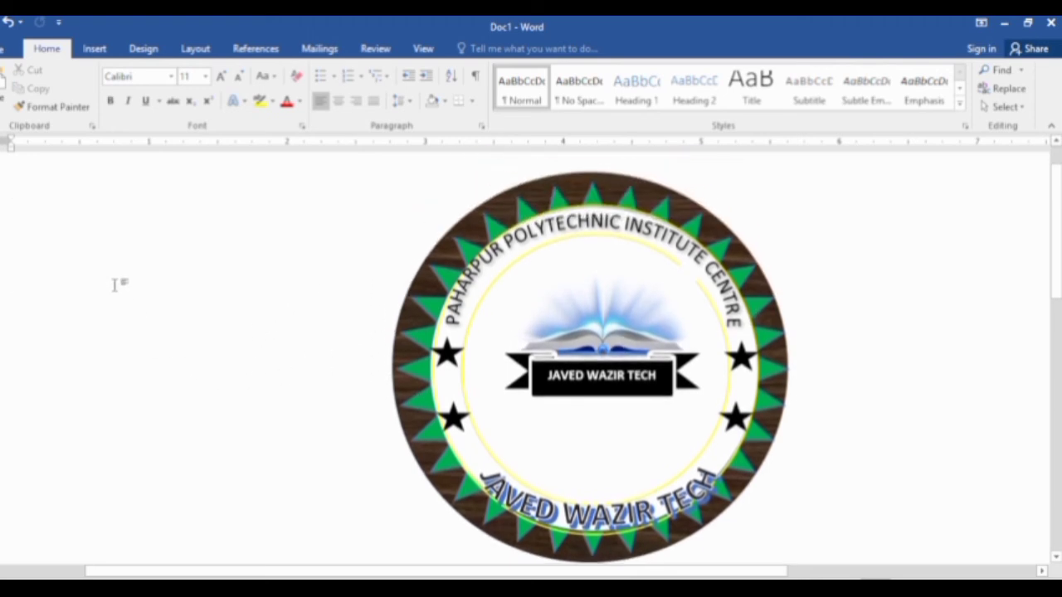
{"action": "left_click", "coordinate": [93, 48]}
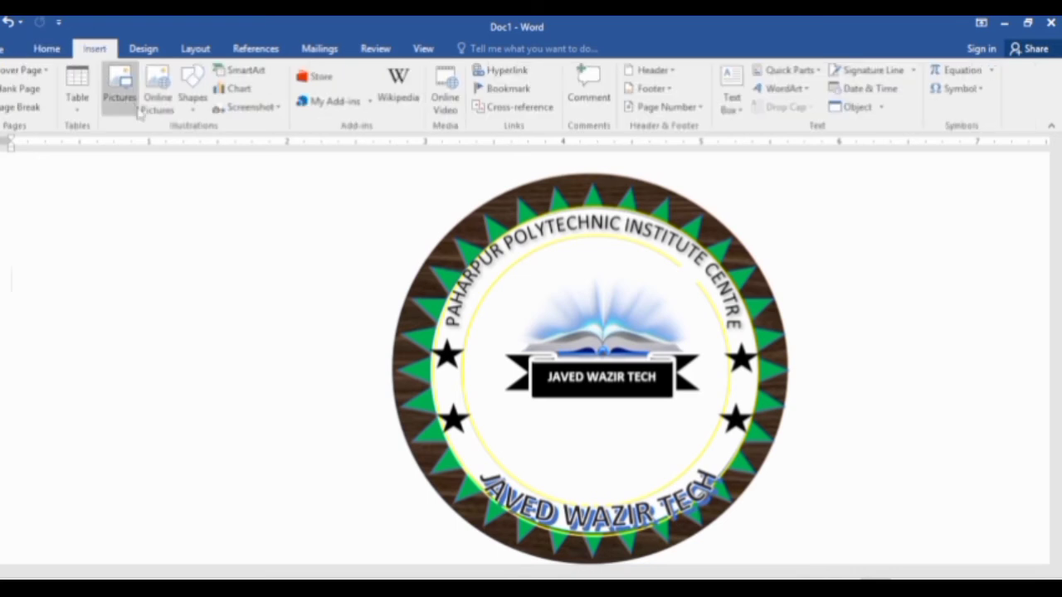
Draw a Moon shape, rotate it into a bowl and widen it under the logo
{"action": "left_click", "coordinate": [194, 104]}
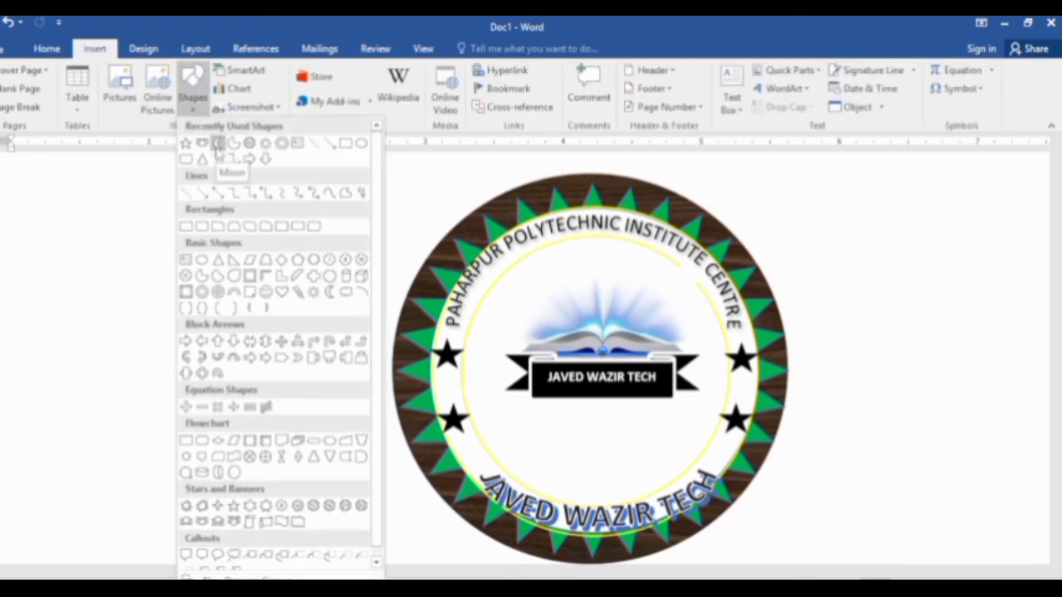
{"action": "left_click", "coordinate": [218, 144]}
{"action": "scroll", "coordinate": [213, 412], "scroll_direction": "down", "scroll_amount": 1}
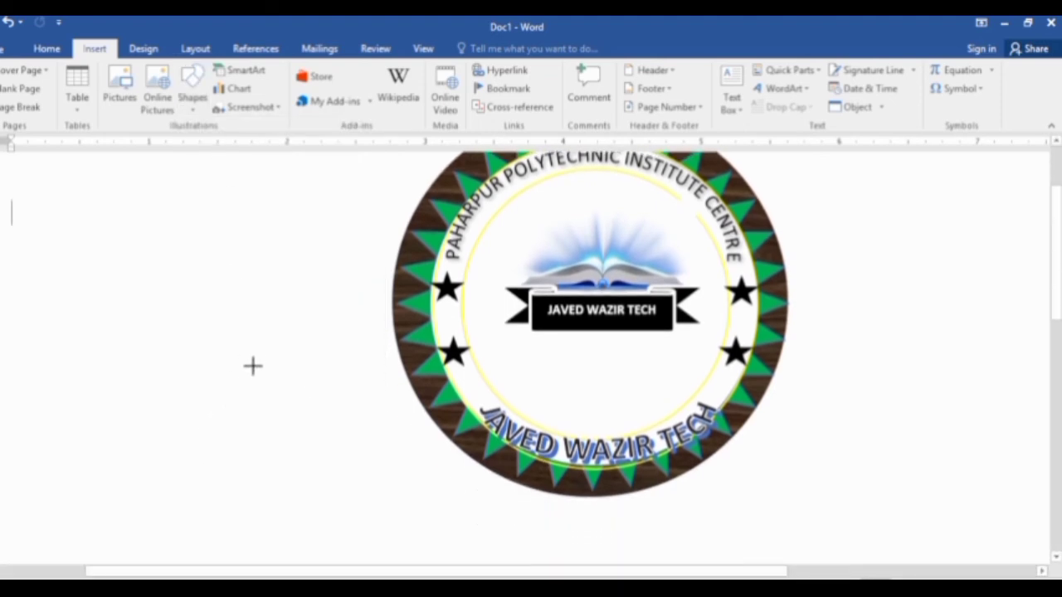
{"action": "left_click_drag", "start_coordinate": [253, 366], "coordinate": [457, 549]}
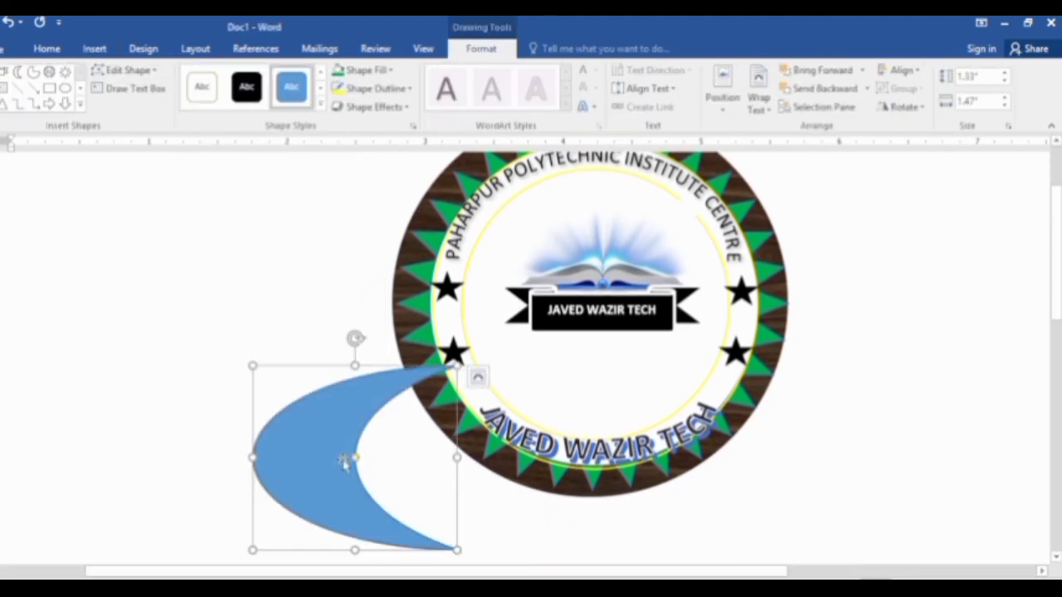
{"action": "left_click_drag", "start_coordinate": [355, 337], "coordinate": [170, 427]}
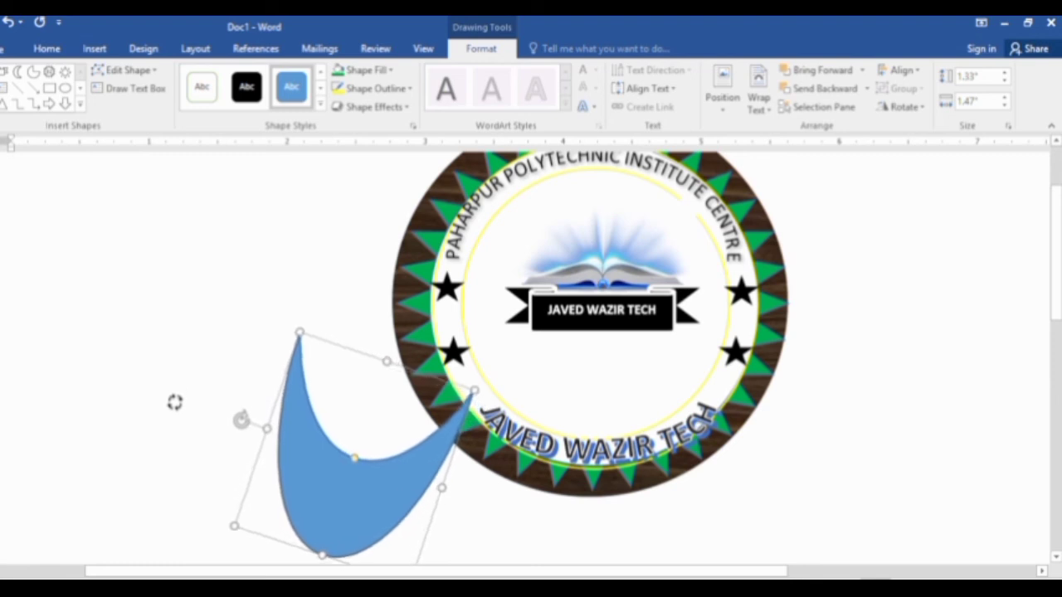
{"action": "left_click_drag", "start_coordinate": [366, 504], "coordinate": [505, 521]}
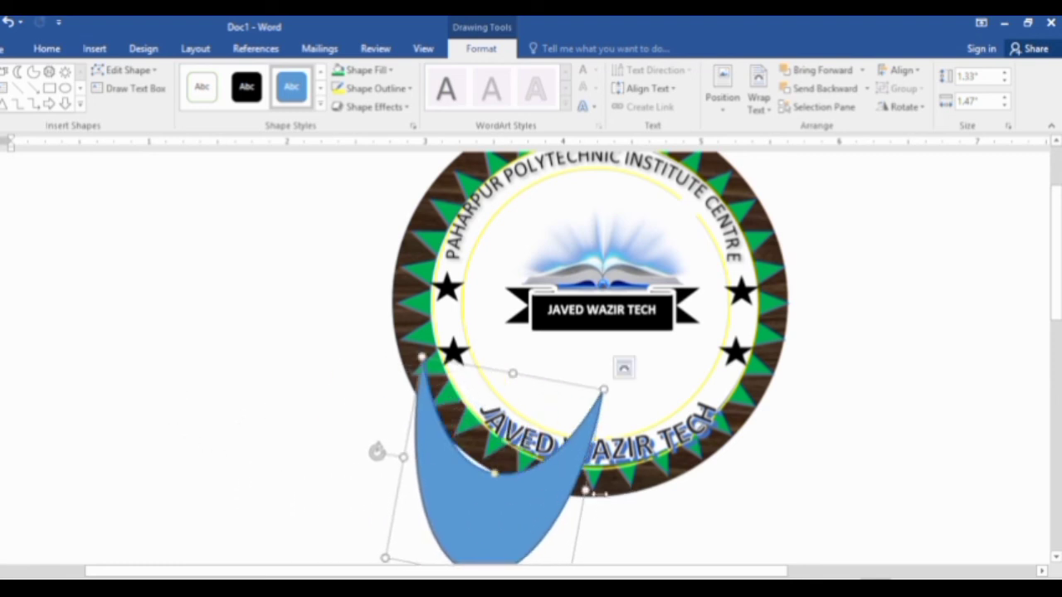
{"action": "left_click_drag", "start_coordinate": [585, 491], "coordinate": [863, 489]}
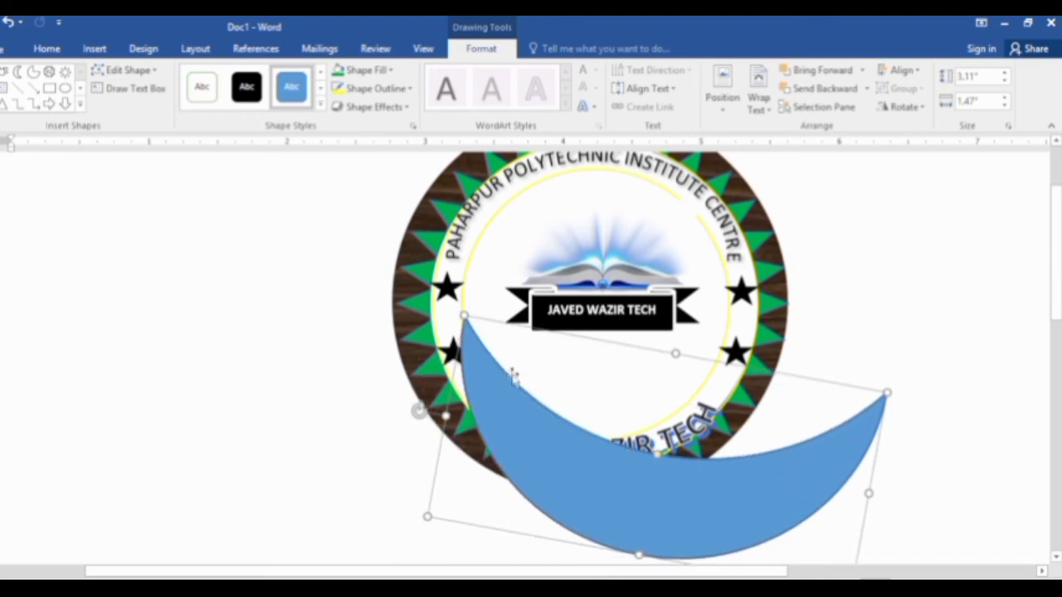
Level the crescent and size it to about 3.02" by 1.61" beneath the ring
{"action": "left_click_drag", "start_coordinate": [419, 413], "coordinate": [415, 479]}
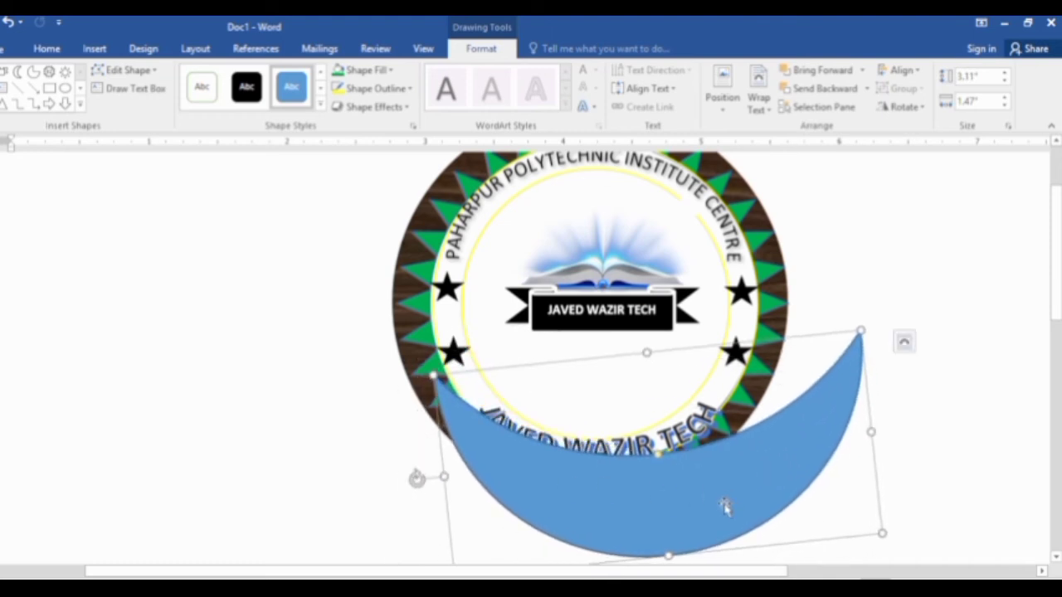
{"action": "left_click_drag", "start_coordinate": [726, 508], "coordinate": [684, 533]}
{"action": "scroll", "coordinate": [684, 533], "scroll_direction": "down", "scroll_amount": 3}
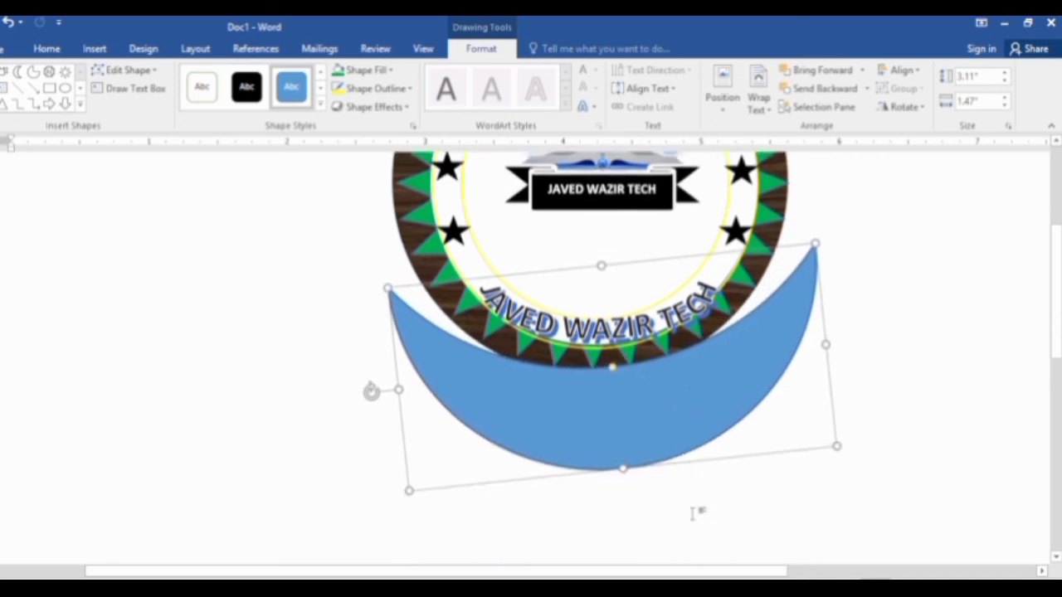
{"action": "left_click_drag", "start_coordinate": [371, 382], "coordinate": [371, 366]}
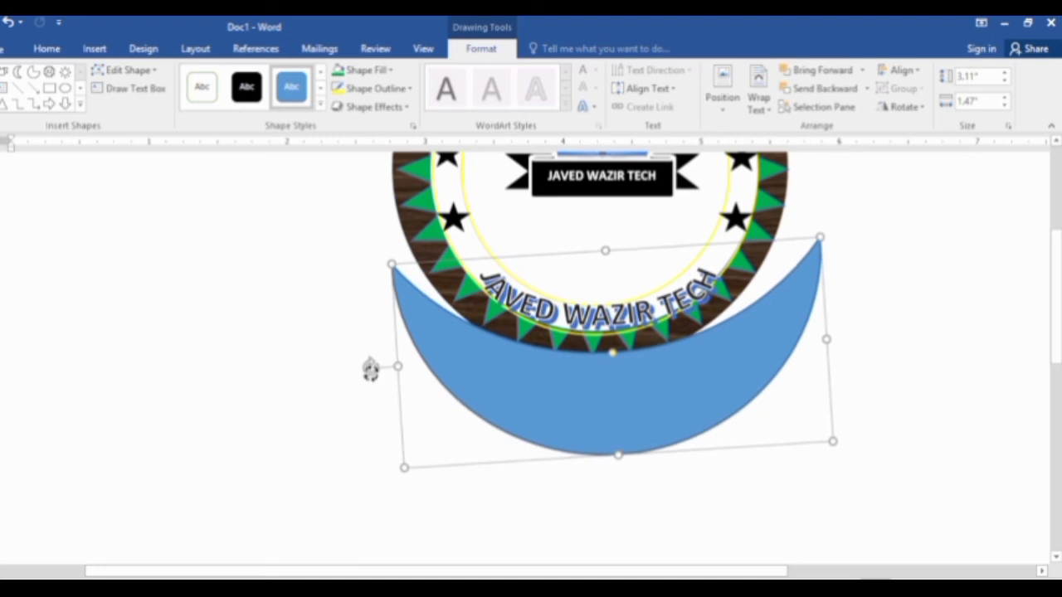
{"action": "mouse_move", "coordinate": [612, 356]}
{"action": "left_mouse_down"}
{"action": "mouse_move", "coordinate": [614, 410]}
{"action": "mouse_move", "coordinate": [607, 390]}
{"action": "left_mouse_up"}
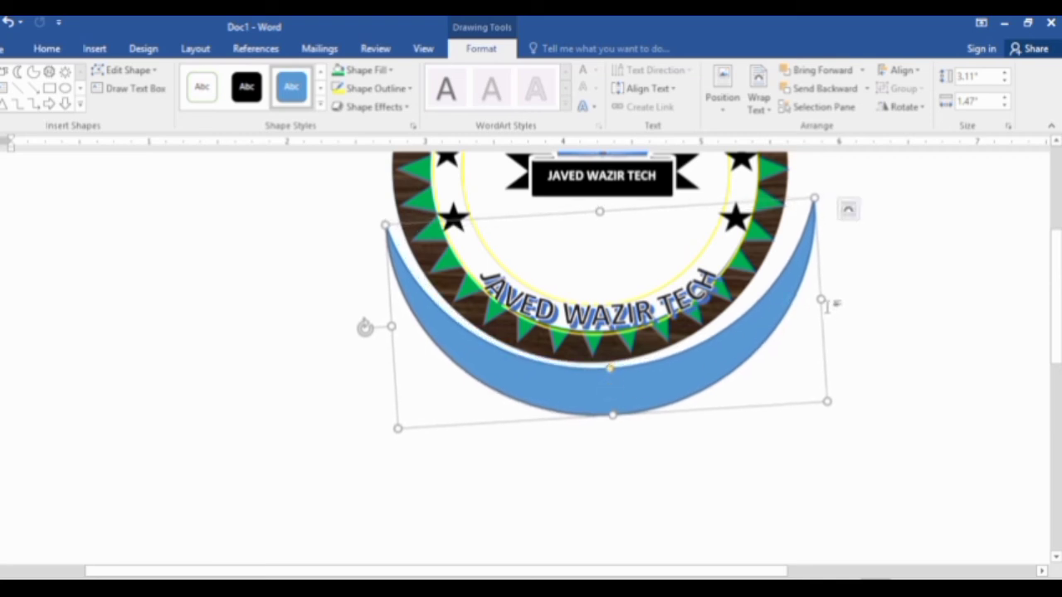
{"action": "left_click_drag", "start_coordinate": [820, 301], "coordinate": [809, 291]}
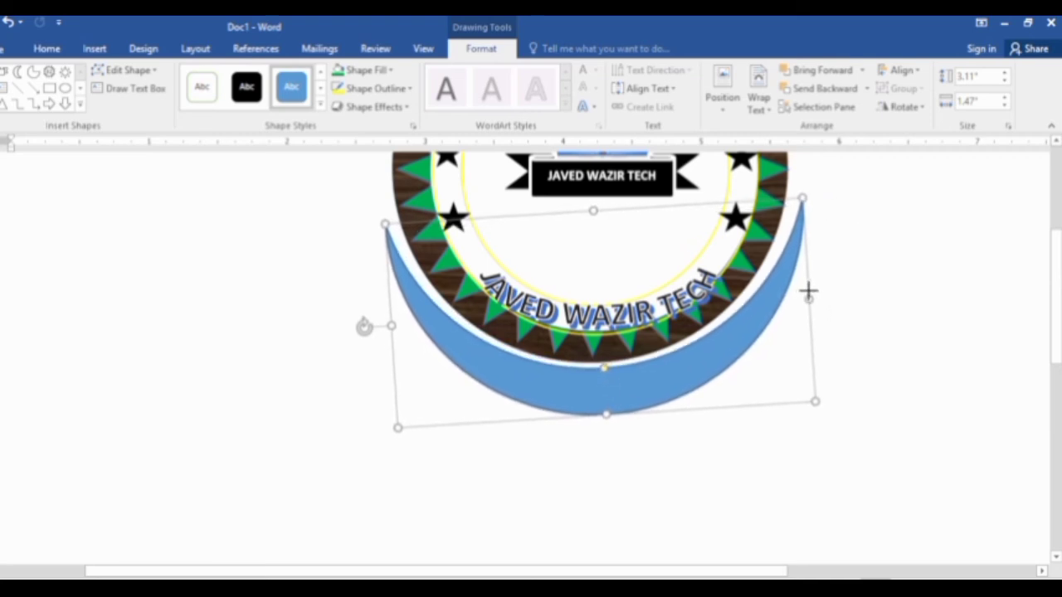
{"action": "left_click_drag", "start_coordinate": [809, 290], "coordinate": [805, 283]}
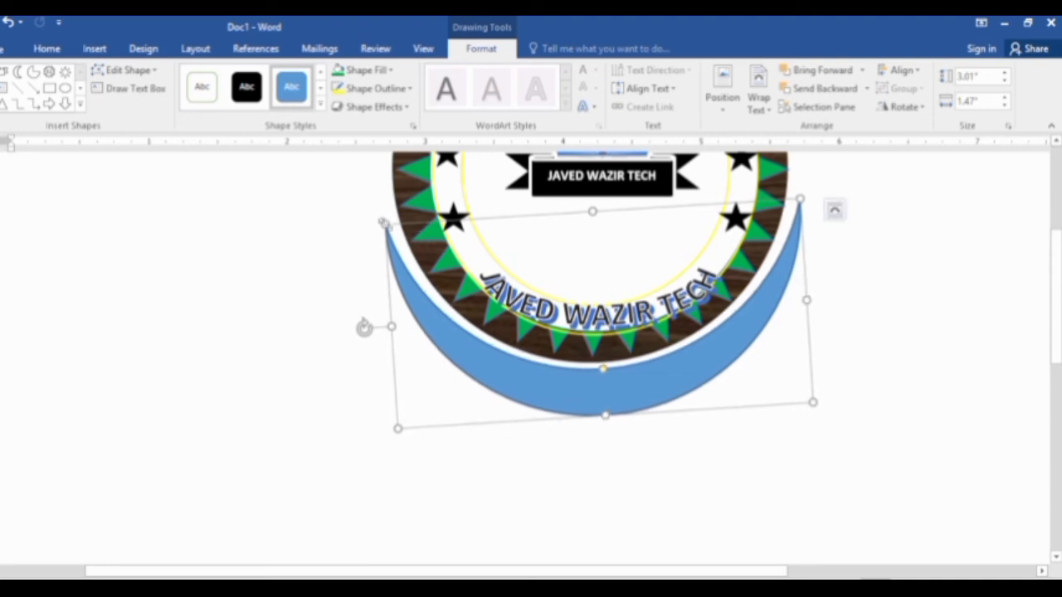
{"action": "left_click_drag", "start_coordinate": [382, 222], "coordinate": [385, 216]}
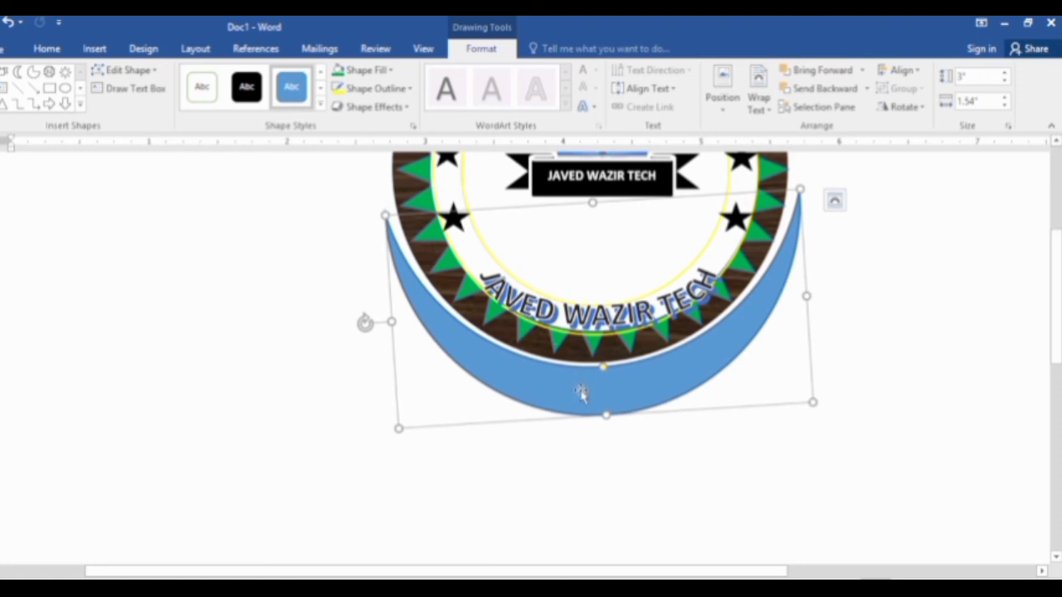
{"action": "scroll", "coordinate": [582, 394], "scroll_direction": "up", "scroll_amount": 1}
{"action": "scroll", "coordinate": [582, 393], "scroll_direction": "up", "scroll_amount": 2}
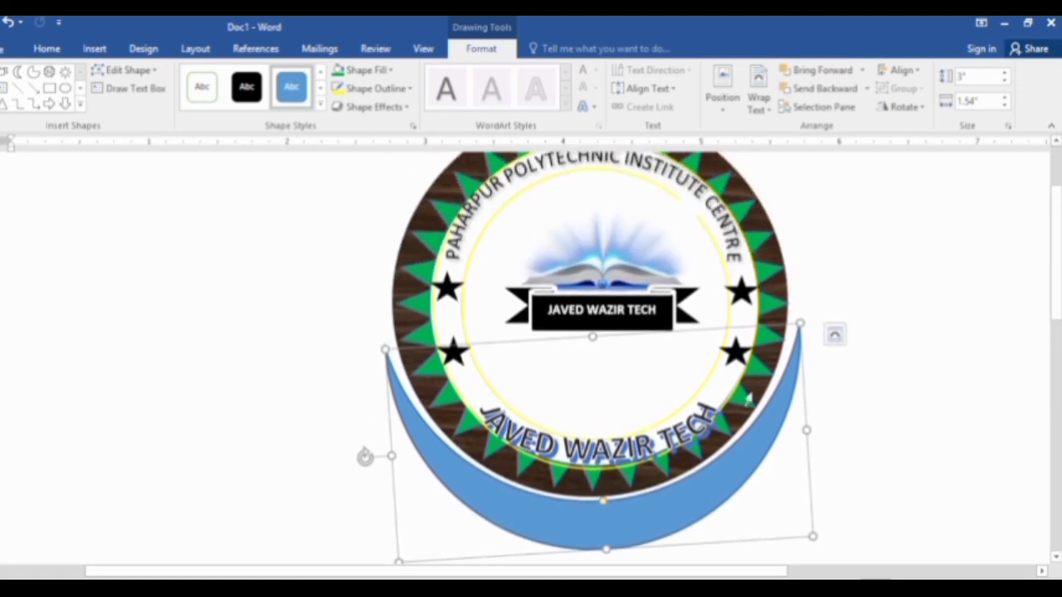
{"action": "left_click_drag", "start_coordinate": [799, 322], "coordinate": [801, 313]}
{"action": "key", "text": "ctrl+z"}
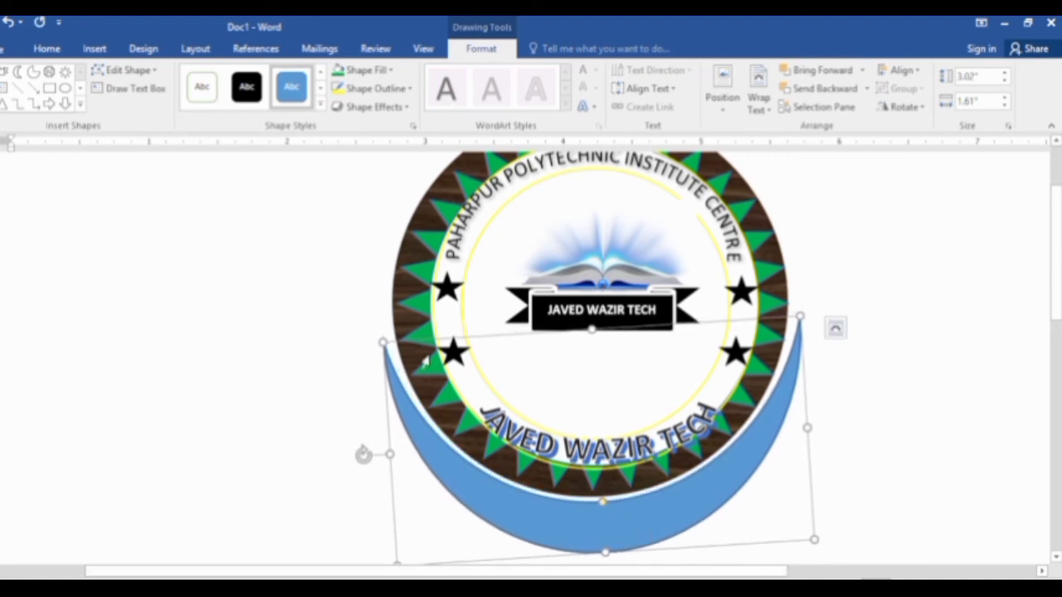
Fill the crescent green, add a Relaxed Inset bevel and a dark green gradient
{"action": "left_click", "coordinate": [388, 71]}
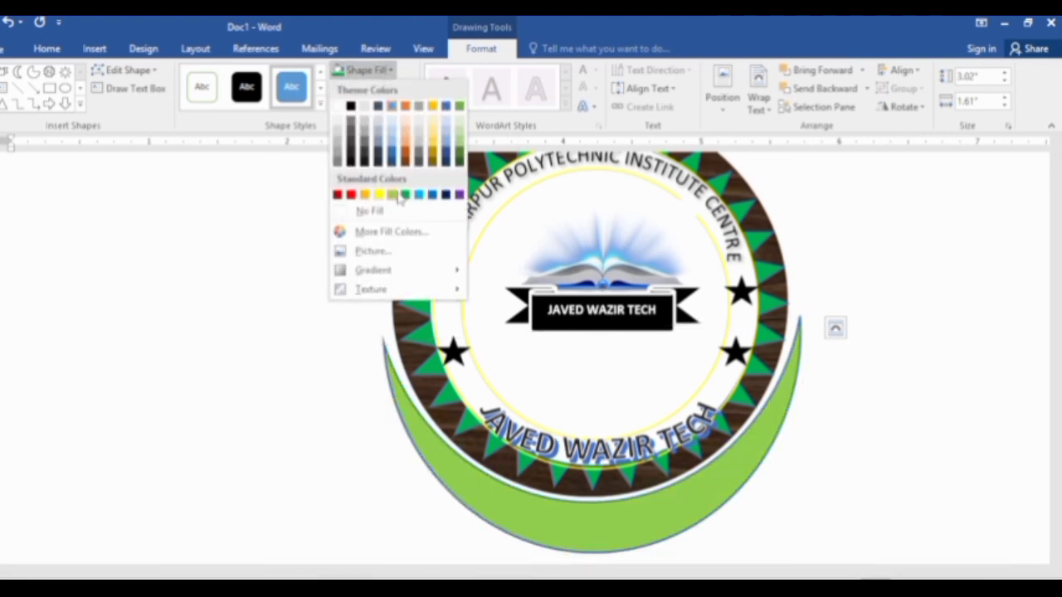
{"action": "left_click", "coordinate": [405, 194]}
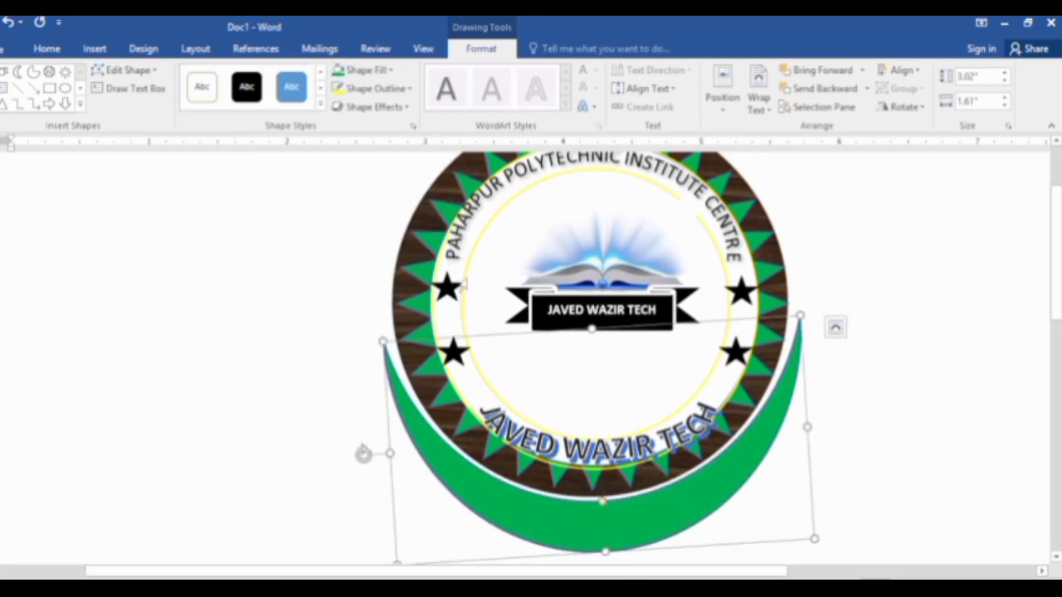
{"action": "left_click", "coordinate": [374, 106]}
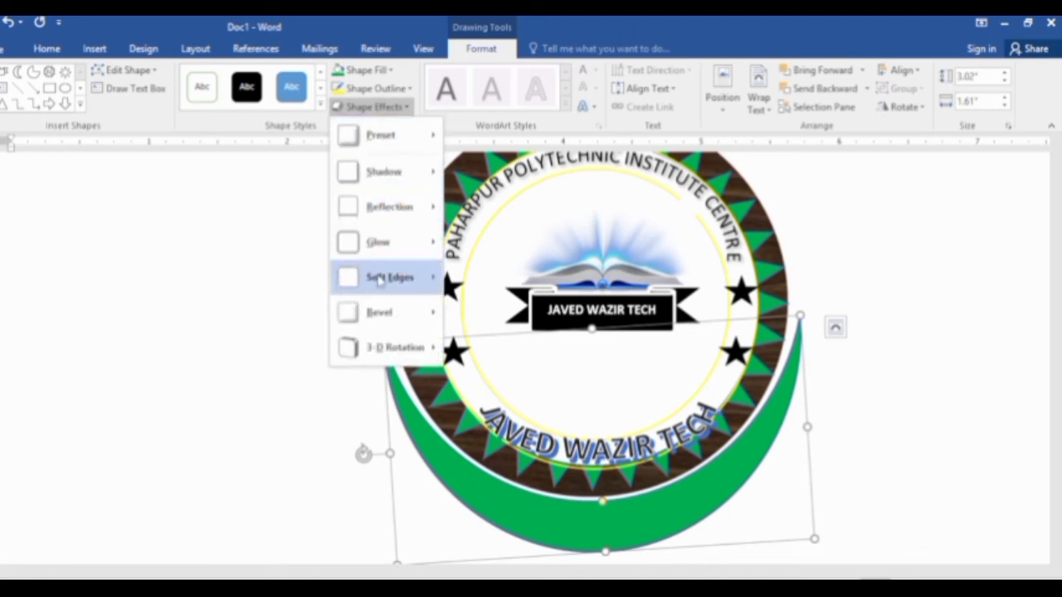
{"action": "mouse_move", "coordinate": [382, 323]}
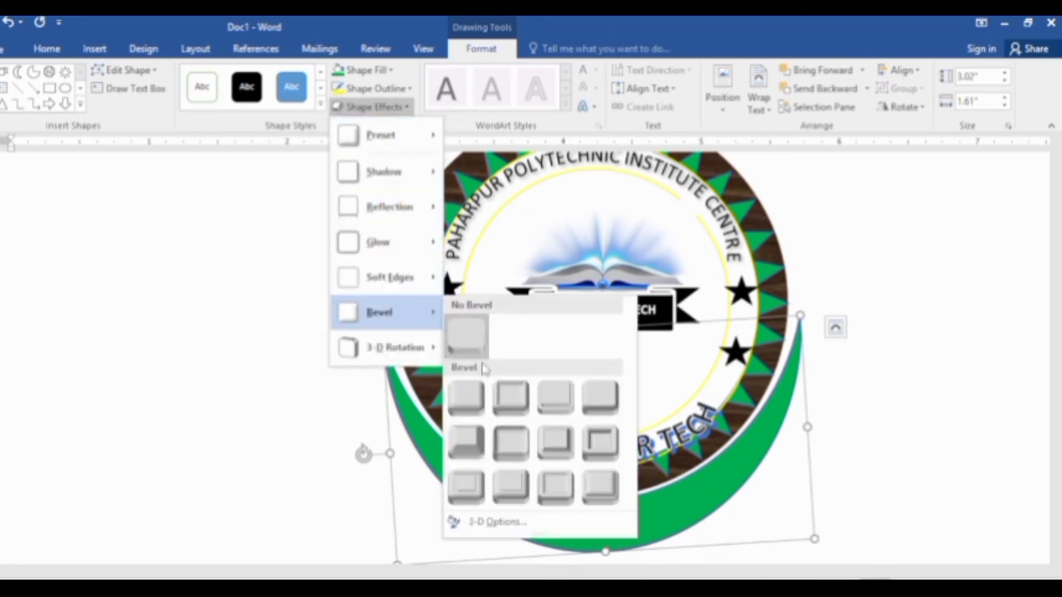
{"action": "left_click", "coordinate": [508, 401]}
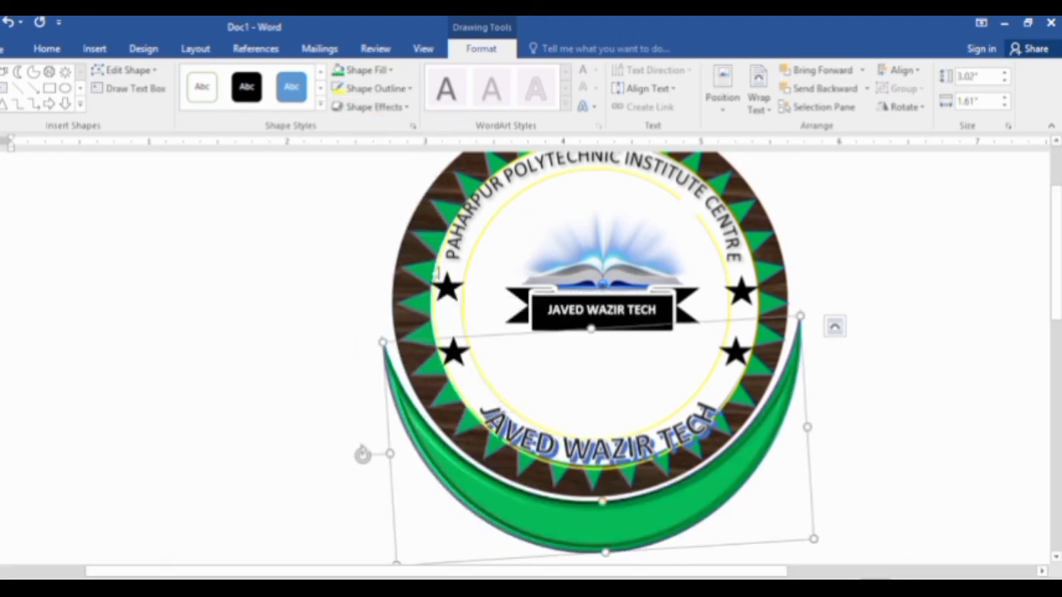
{"action": "left_click", "coordinate": [397, 73]}
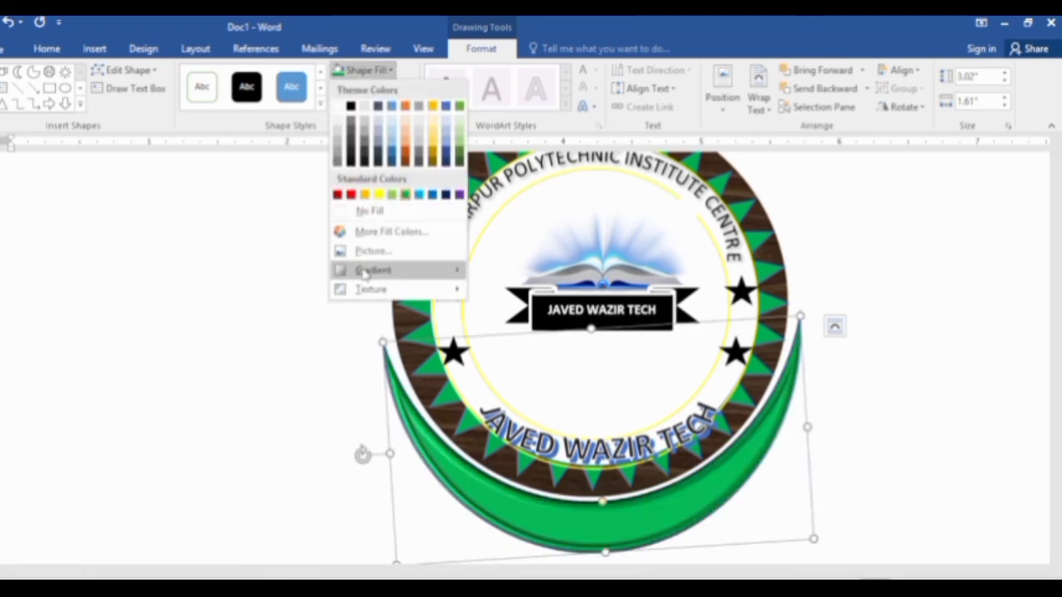
{"action": "mouse_move", "coordinate": [369, 272]}
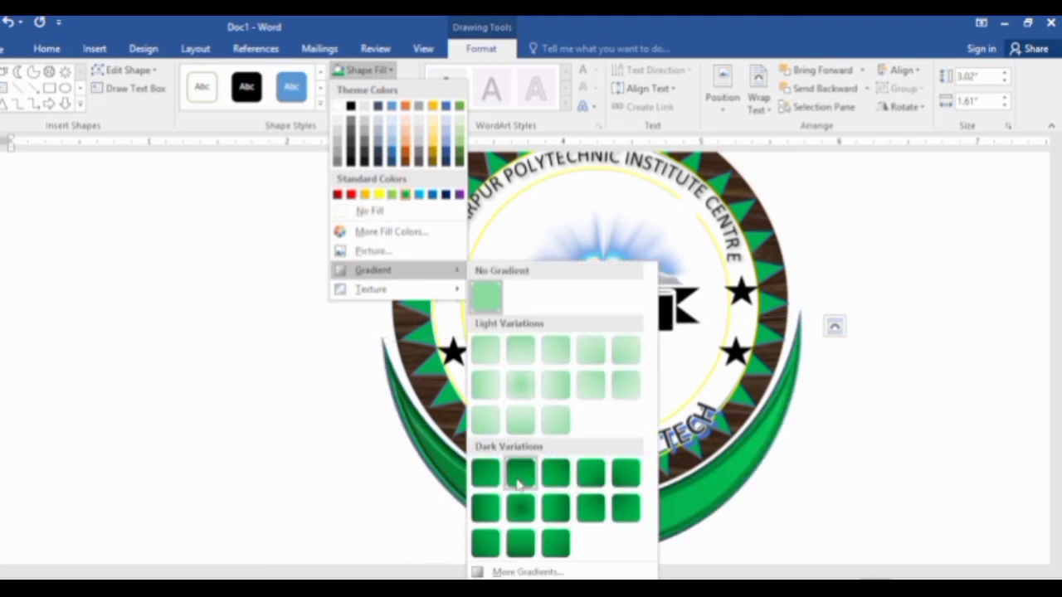
{"action": "left_click", "coordinate": [562, 485]}
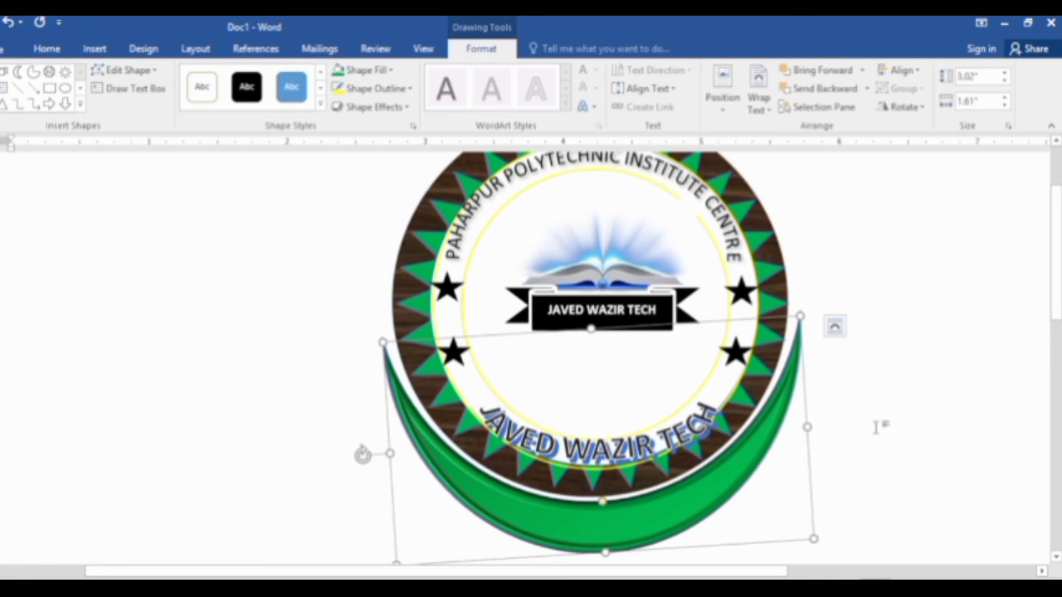
Review the badge on its green crescent base, then open the Shapes gallery on Insert
{"action": "left_click", "coordinate": [934, 395]}
{"action": "scroll", "coordinate": [766, 403], "scroll_direction": "up", "scroll_amount": 2}
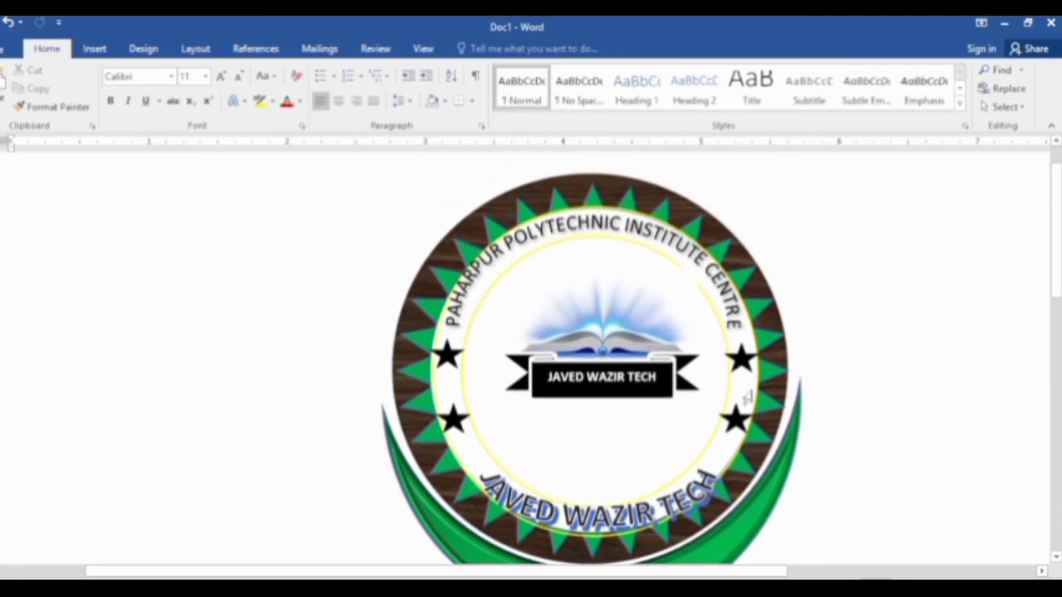
{"action": "scroll", "coordinate": [816, 364], "scroll_direction": "down", "scroll_amount": 2}
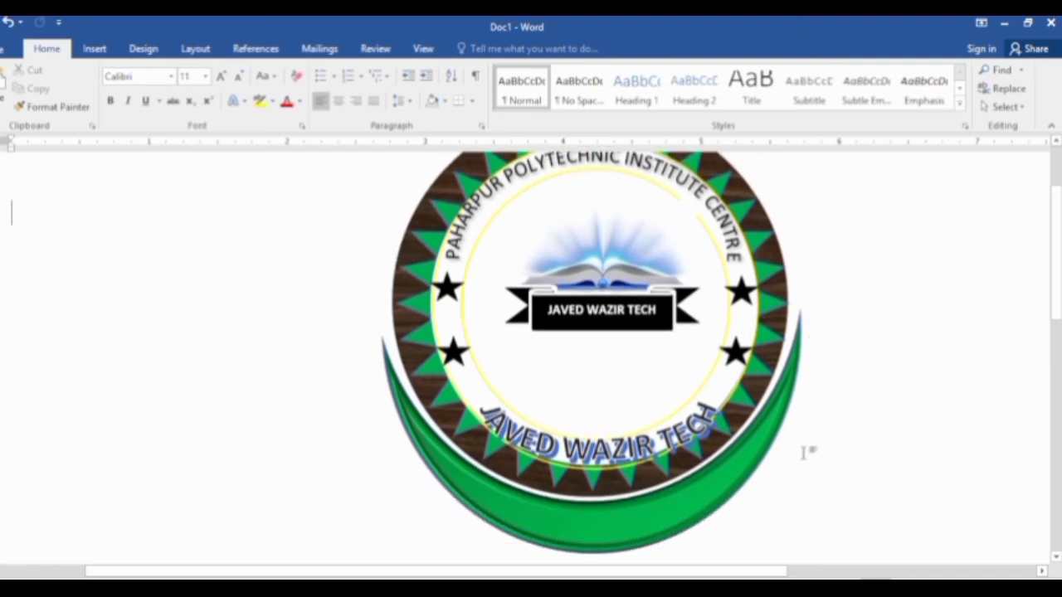
{"action": "scroll", "coordinate": [803, 452], "scroll_direction": "down", "scroll_amount": 2}
{"action": "scroll", "coordinate": [705, 452], "scroll_direction": "down", "scroll_amount": 2}
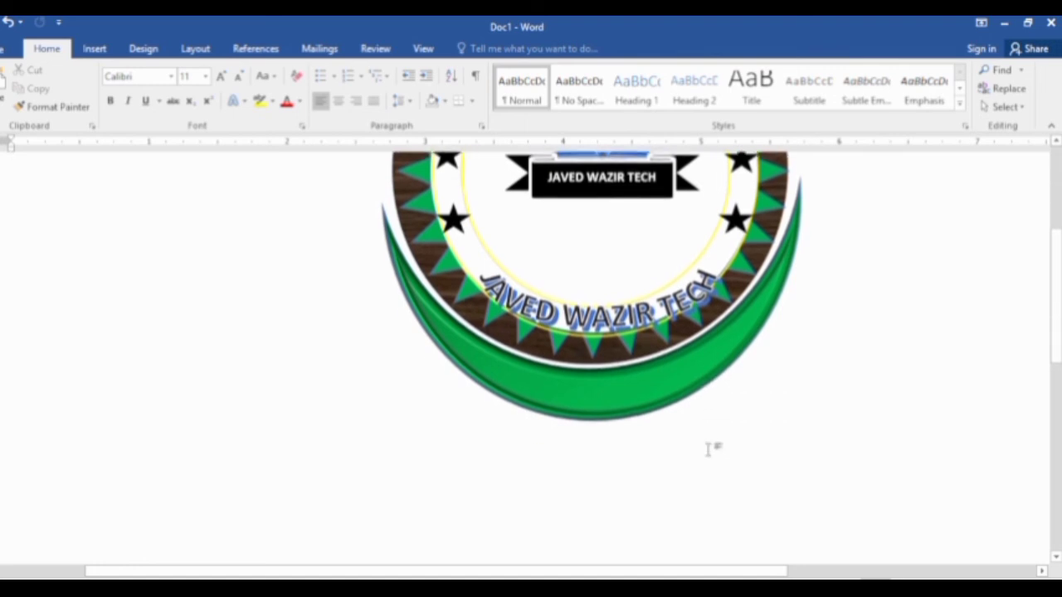
{"action": "scroll", "coordinate": [700, 452], "scroll_direction": "up", "scroll_amount": 2}
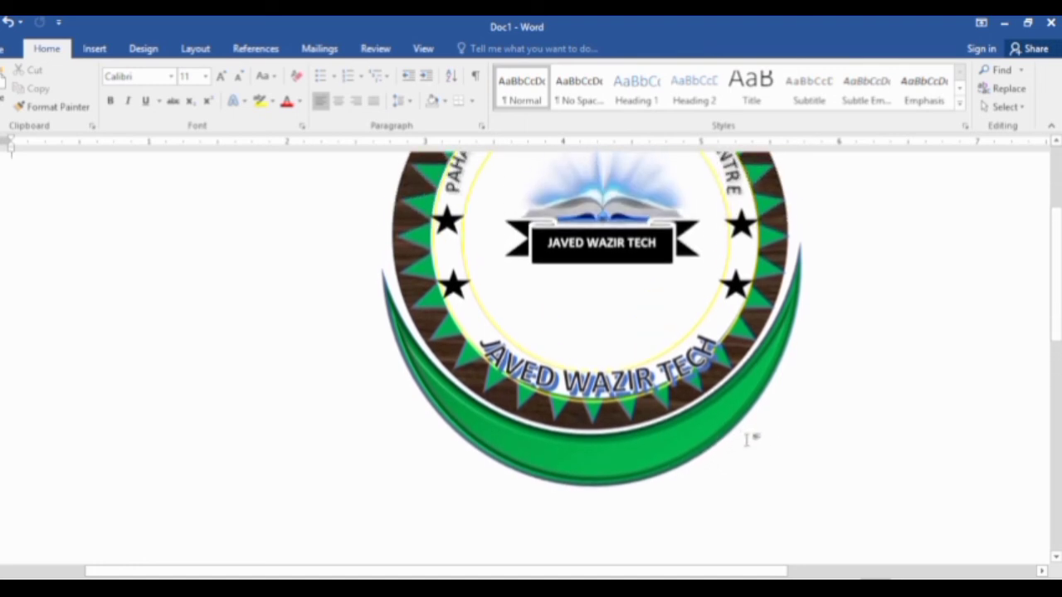
{"action": "scroll", "coordinate": [593, 427], "scroll_direction": "up", "scroll_amount": 2}
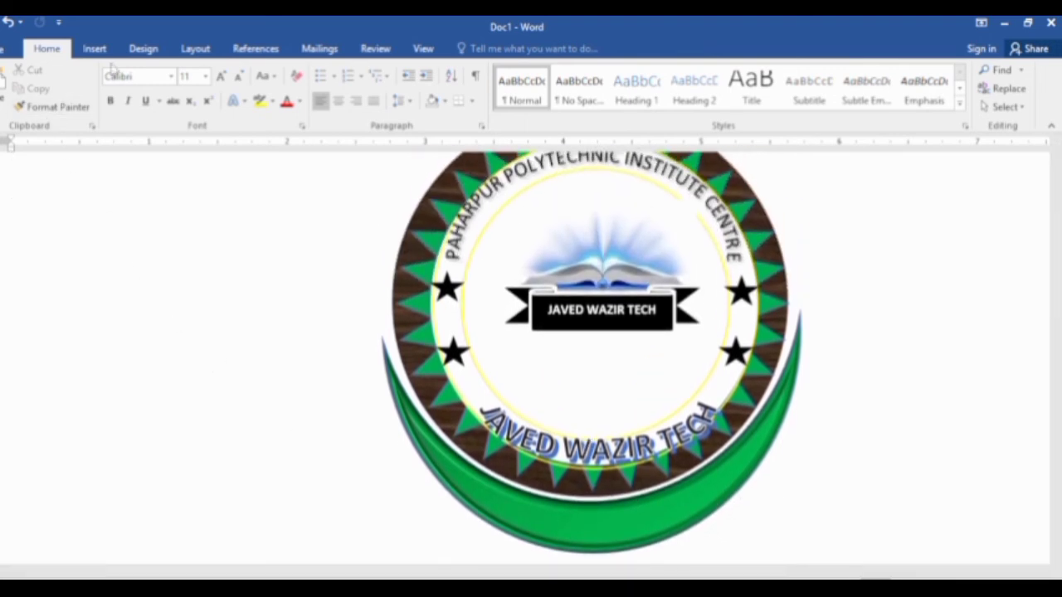
{"action": "left_click", "coordinate": [94, 50]}
{"action": "left_click", "coordinate": [191, 93]}
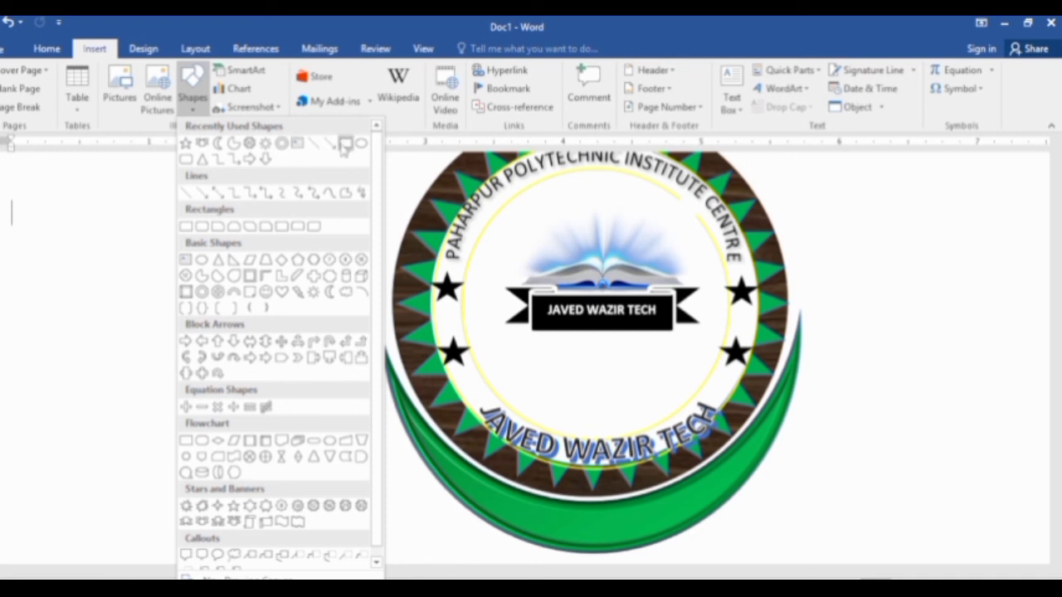
Draw a tall rectangle and use Edit Points to cut a notch into its bottom edge
{"action": "left_click", "coordinate": [345, 142]}
{"action": "left_click_drag", "start_coordinate": [182, 254], "coordinate": [251, 498]}
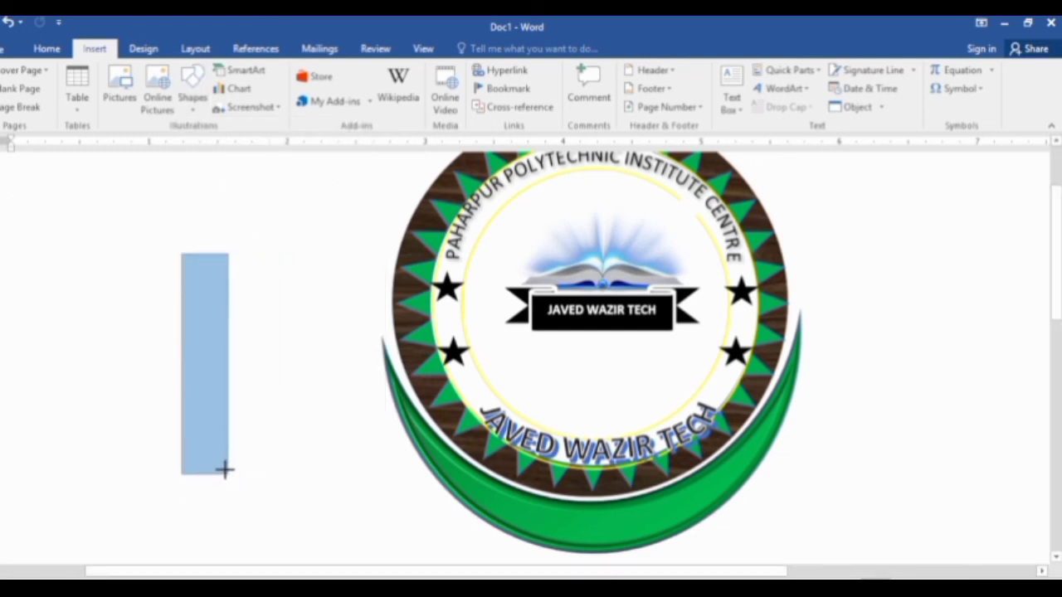
{"action": "left_click_drag", "start_coordinate": [251, 498], "coordinate": [224, 455]}
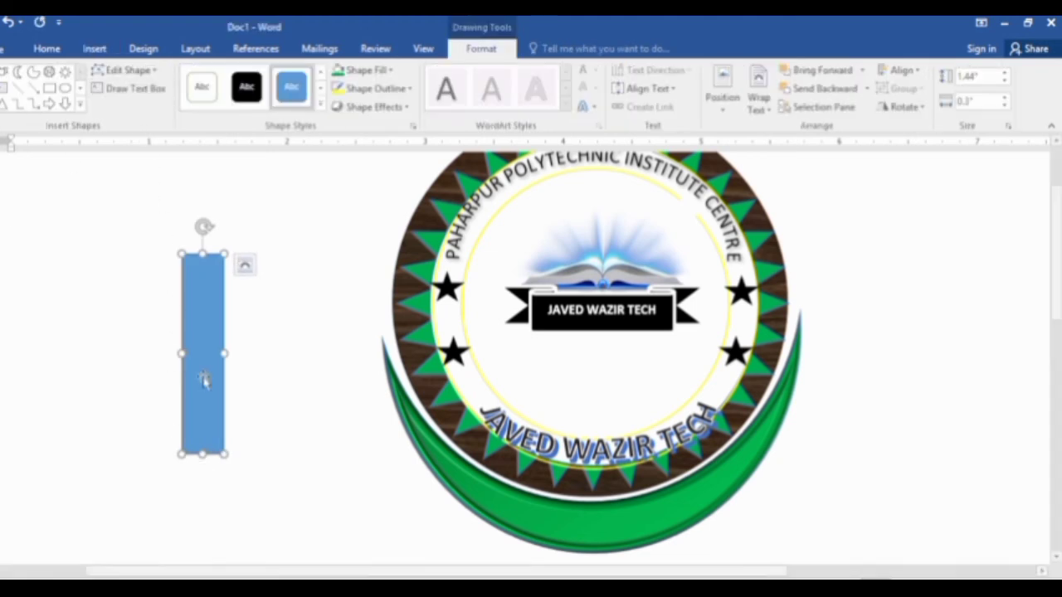
{"action": "right_click", "coordinate": [212, 462]}
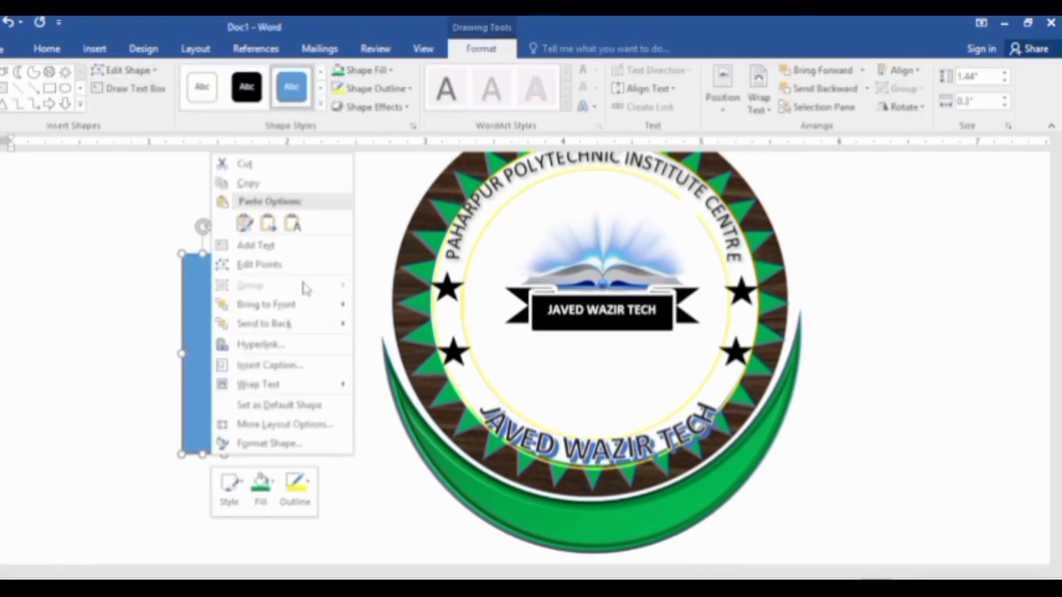
{"action": "left_click", "coordinate": [241, 263]}
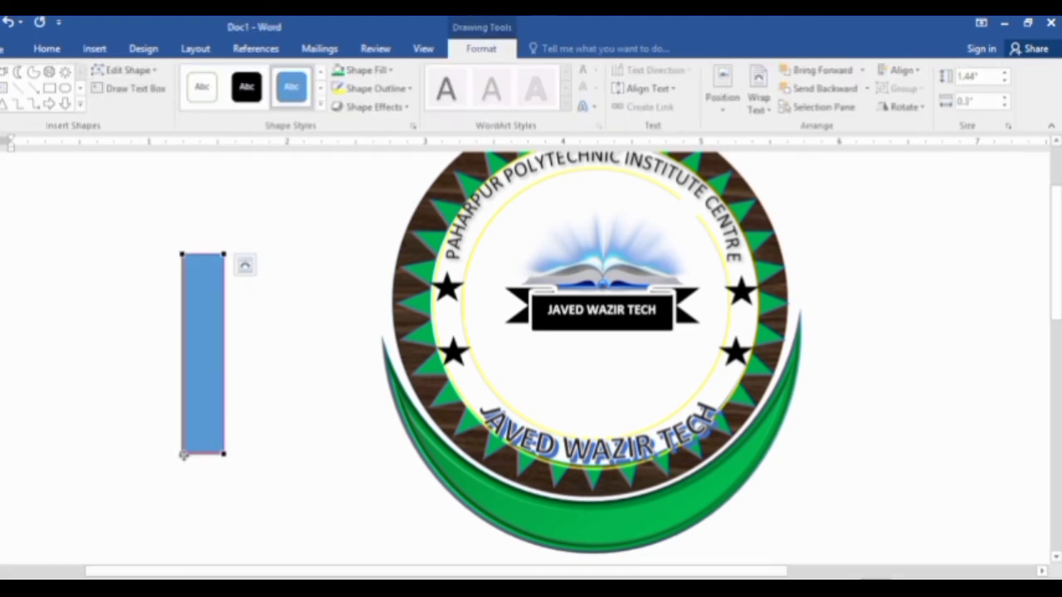
{"action": "left_click_drag", "start_coordinate": [183, 454], "coordinate": [189, 425]}
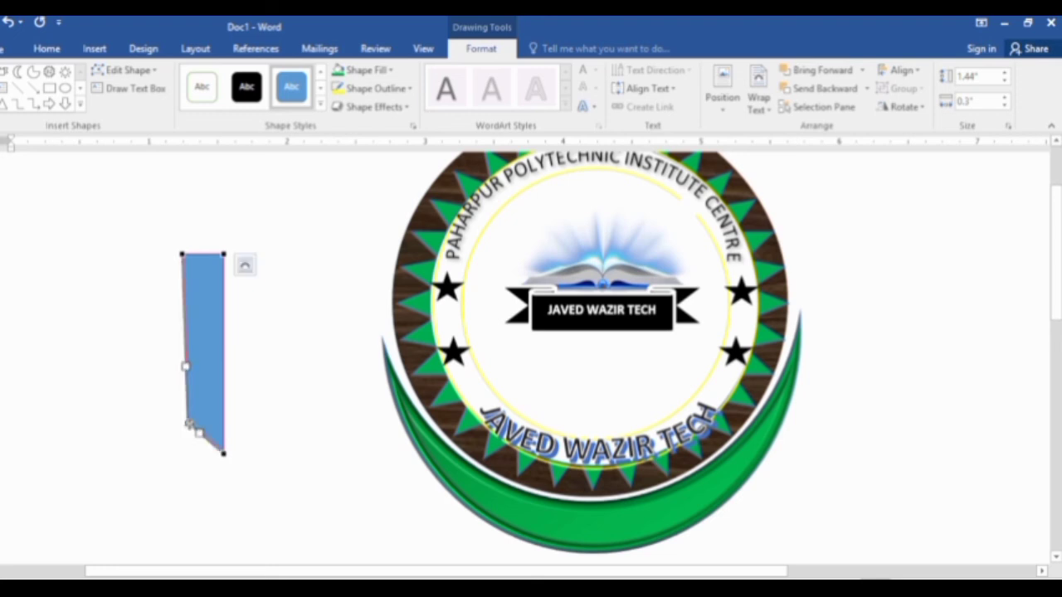
{"action": "mouse_move", "coordinate": [189, 425]}
{"action": "left_mouse_down"}
{"action": "mouse_move", "coordinate": [181, 452]}
{"action": "mouse_move", "coordinate": [197, 446]}
{"action": "left_mouse_up"}
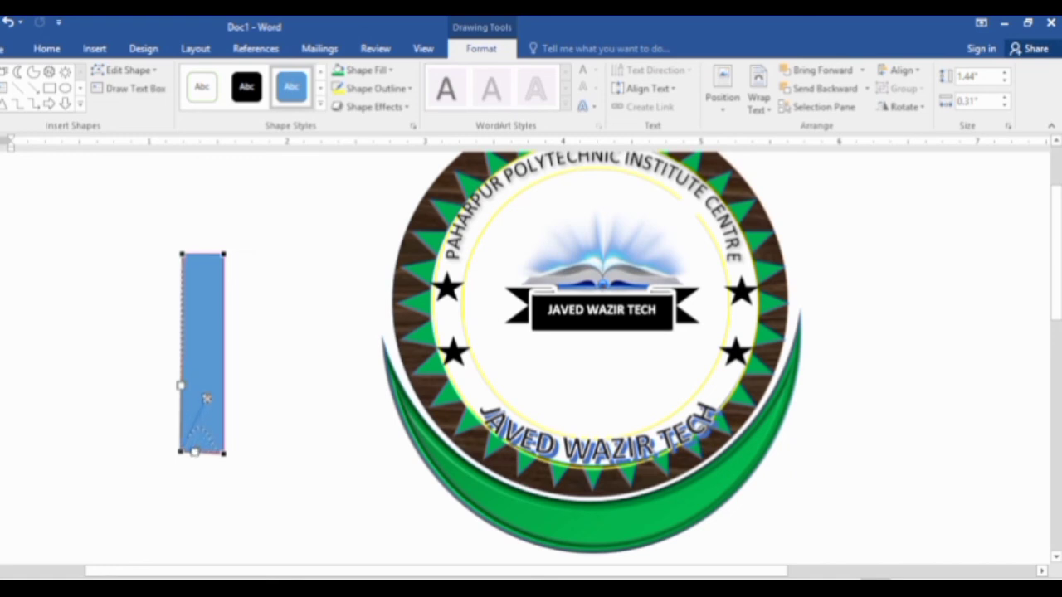
{"action": "left_click_drag", "start_coordinate": [206, 399], "coordinate": [206, 398]}
{"action": "left_click", "coordinate": [204, 283]}
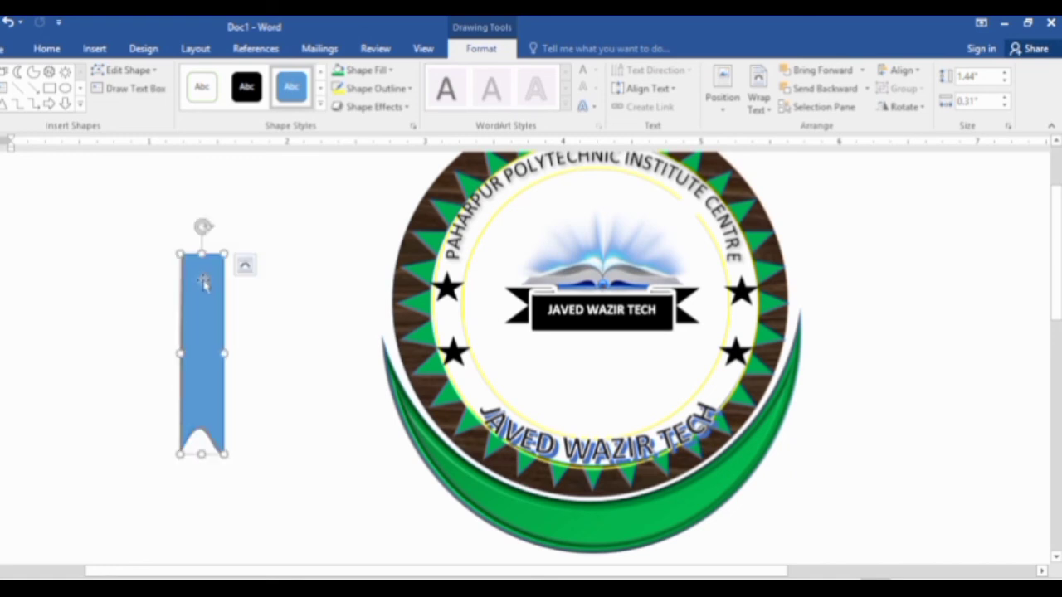
Resize the ribbon to 1.45" by 0.25" and stand it against the logo's lower-left side
{"action": "left_click_drag", "start_coordinate": [177, 251], "coordinate": [190, 267]}
{"action": "left_click_drag", "start_coordinate": [204, 318], "coordinate": [371, 390]}
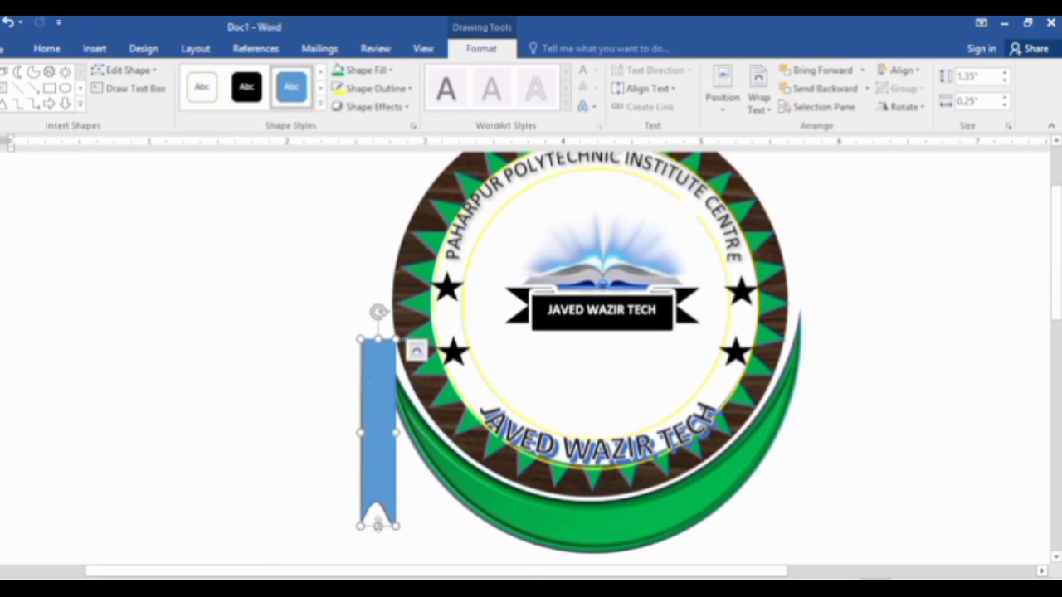
{"action": "left_click_drag", "start_coordinate": [377, 525], "coordinate": [377, 540]}
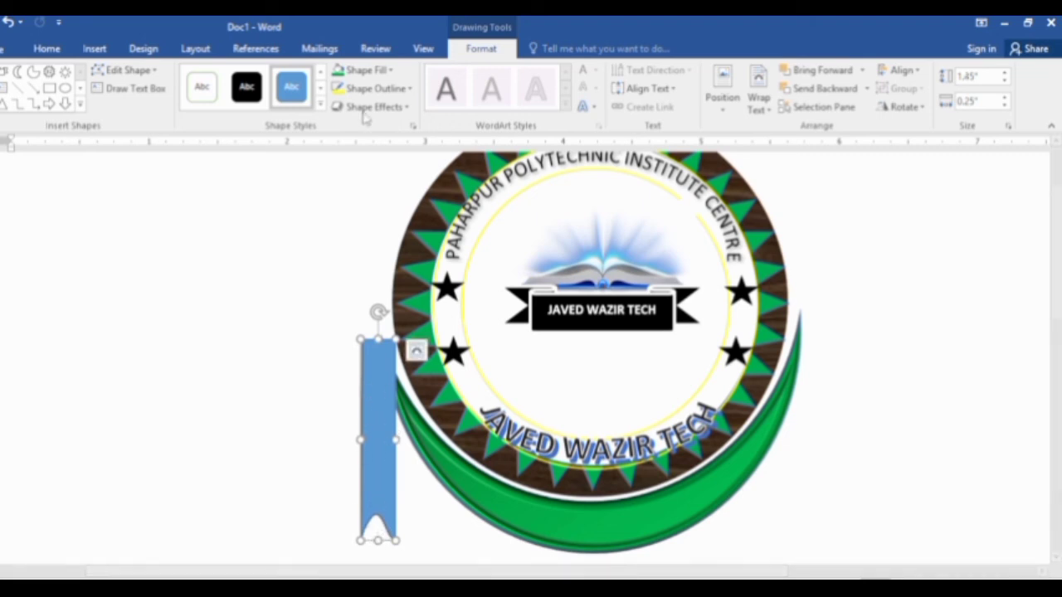
Fill the left ribbon tail green and remove its outline
{"action": "left_click", "coordinate": [372, 73]}
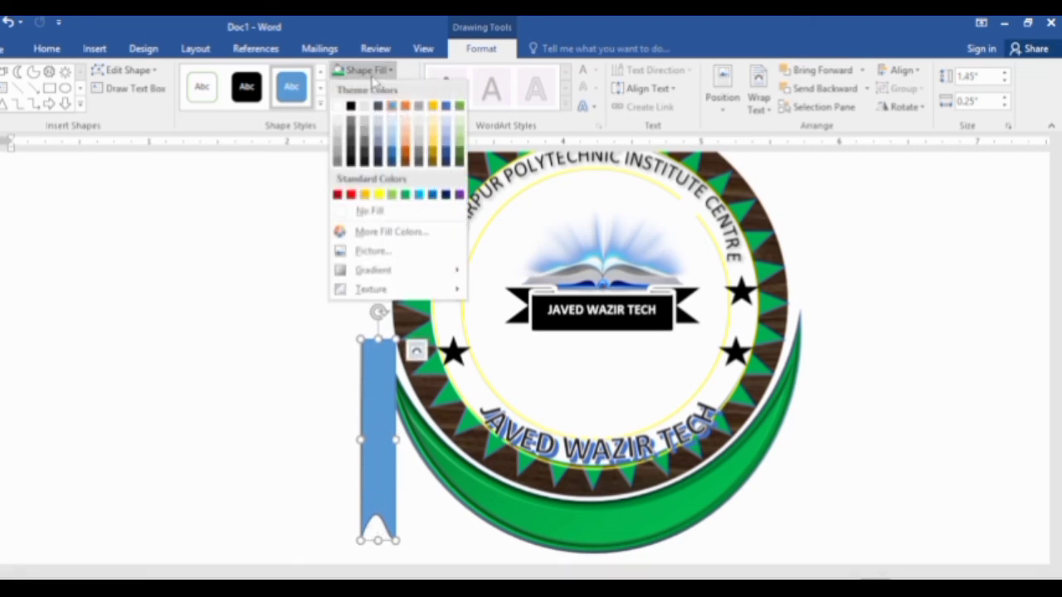
{"action": "left_click", "coordinate": [405, 195]}
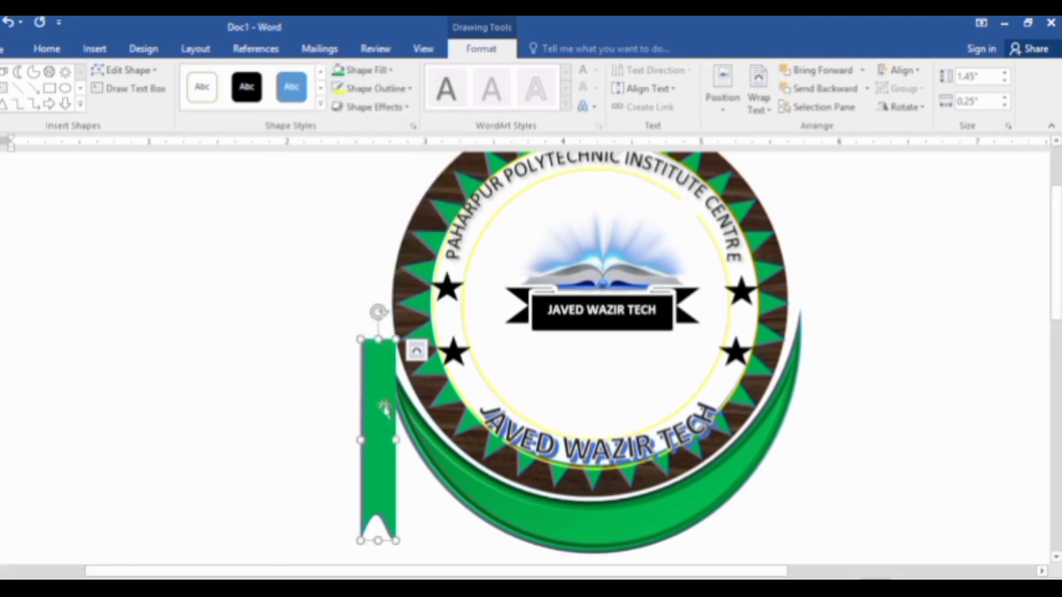
{"action": "key", "text": "ctrl+Down"}
{"action": "key", "text": "ctrl+Down"}
{"action": "key", "text": "ctrl+Down"}
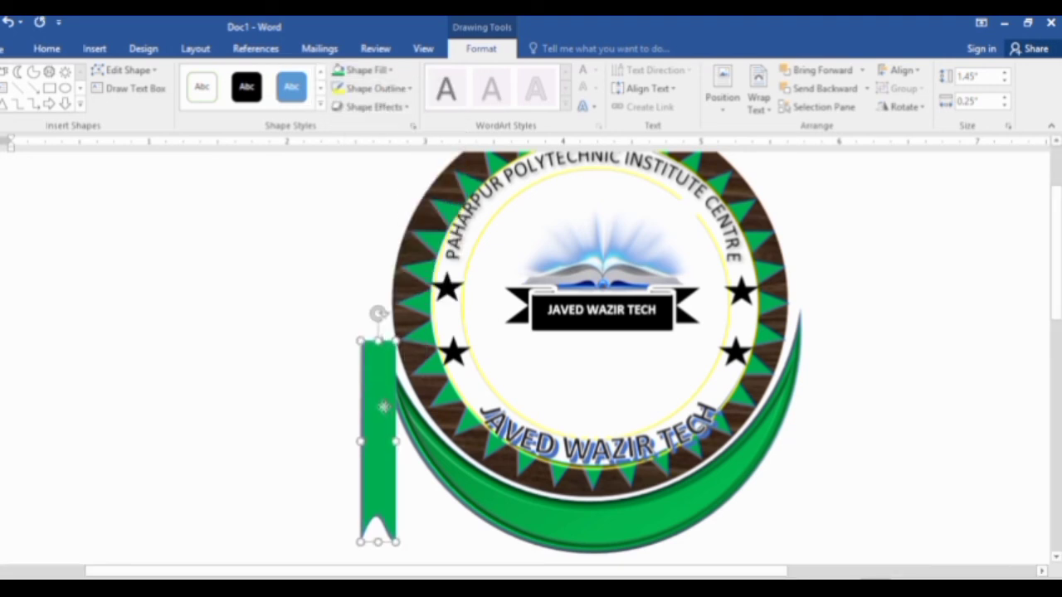
{"action": "left_click", "coordinate": [408, 89]}
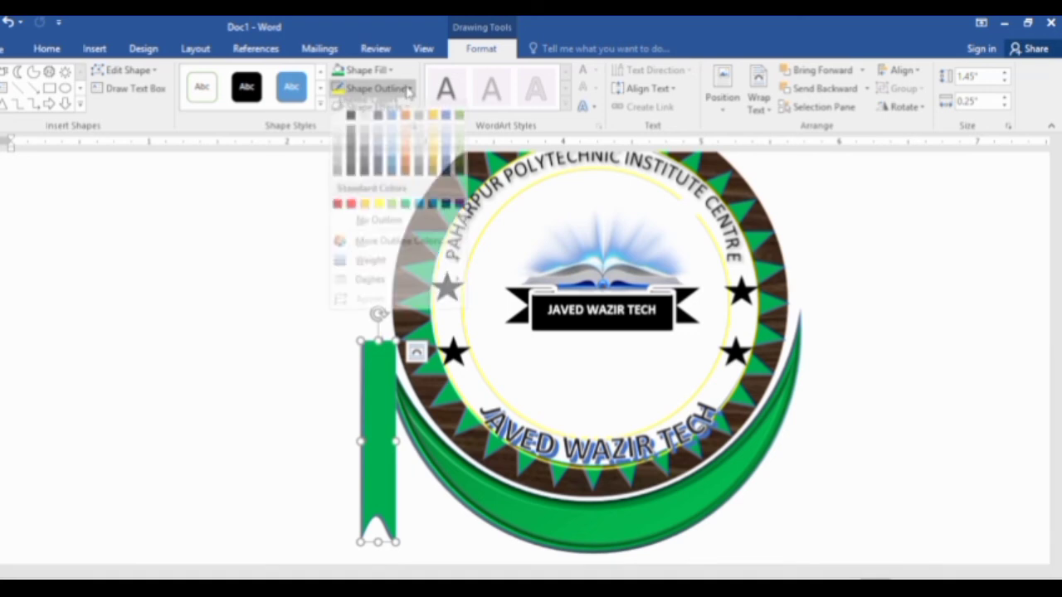
{"action": "left_click", "coordinate": [383, 230]}
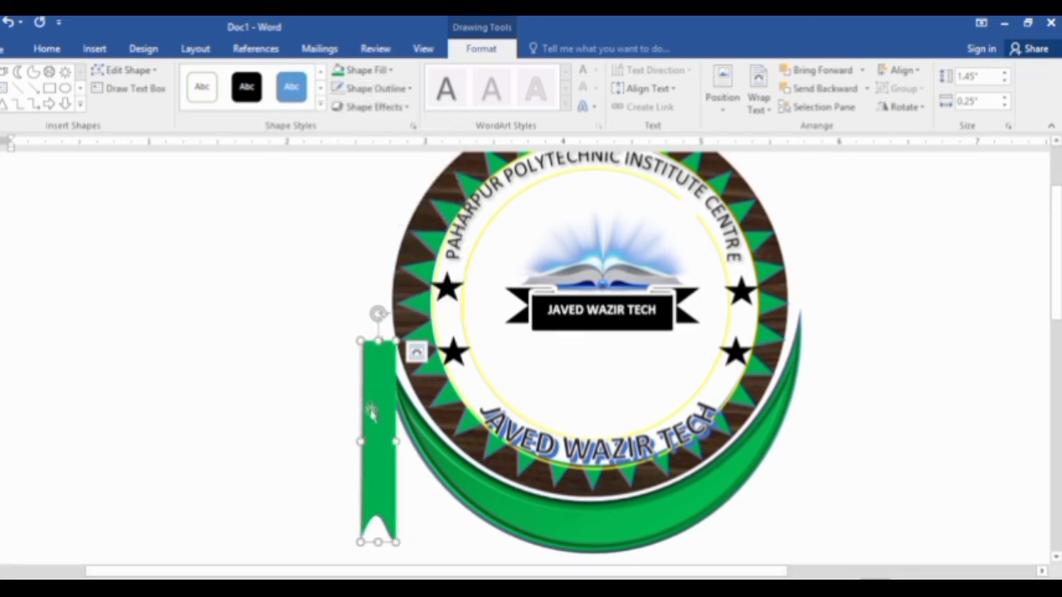
Copy the green ribbon to the logo's right side, nudging it down and lengthening it slightly
{"action": "mouse_move", "coordinate": [384, 442]}
{"action": "left_mouse_down", "text": "ctrl"}
{"action": "mouse_move", "coordinate": [738, 408]}
{"action": "mouse_move", "coordinate": [811, 382]}
{"action": "left_mouse_up", "text": "ctrl"}
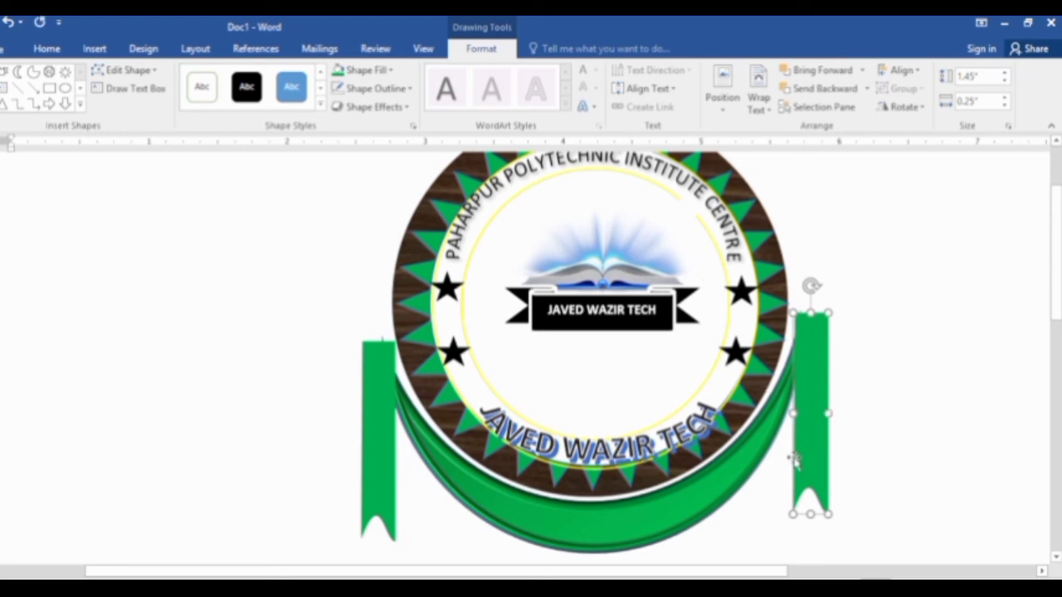
{"action": "key", "text": "Down"}
{"action": "key", "text": "Down"}
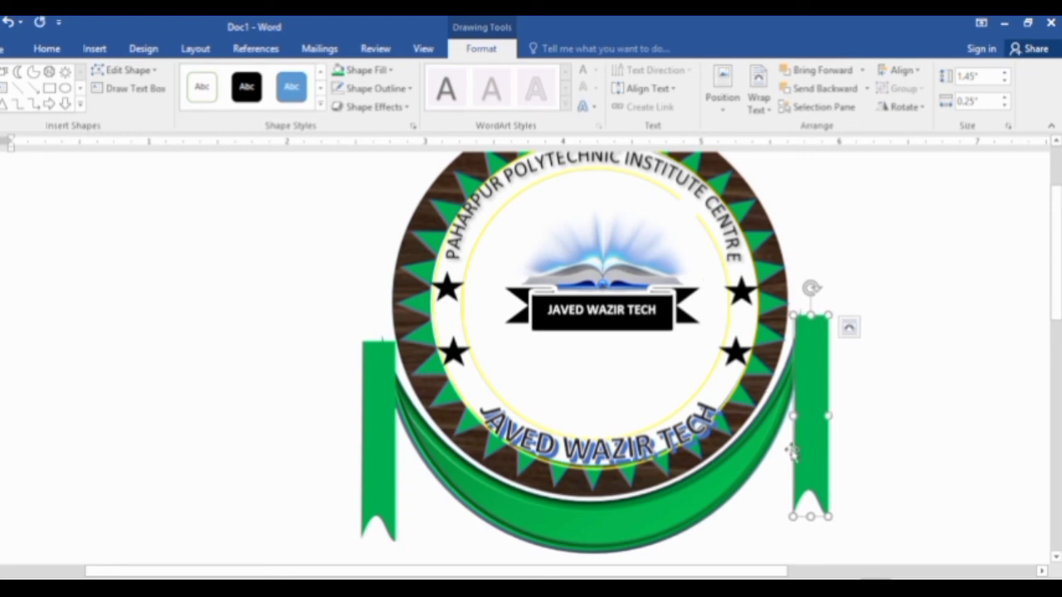
{"action": "key", "text": "Down"}
{"action": "left_click_drag", "start_coordinate": [812, 517], "coordinate": [814, 520]}
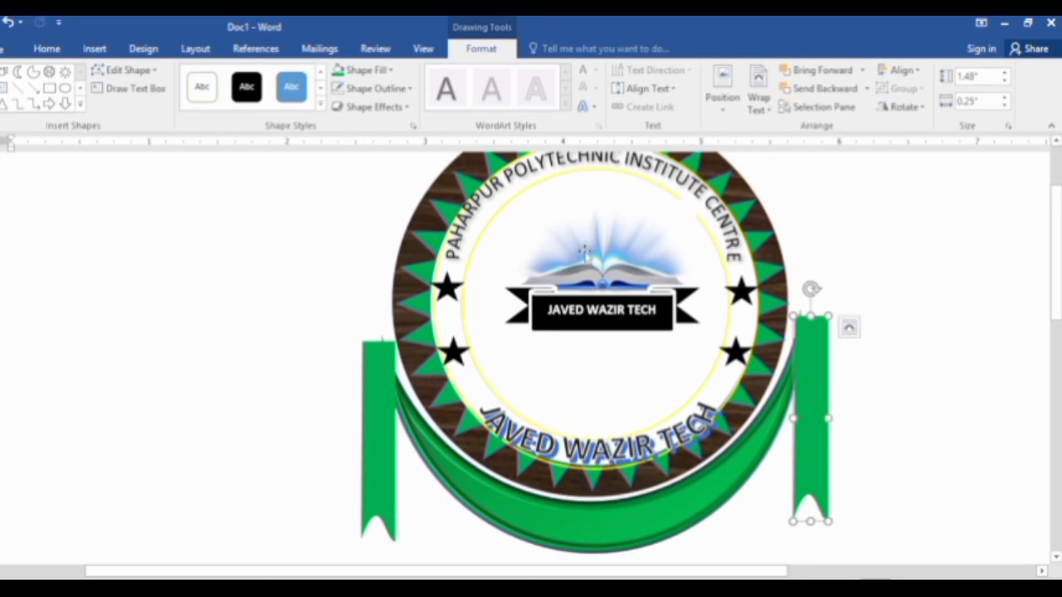
{"action": "left_click", "coordinate": [946, 336]}
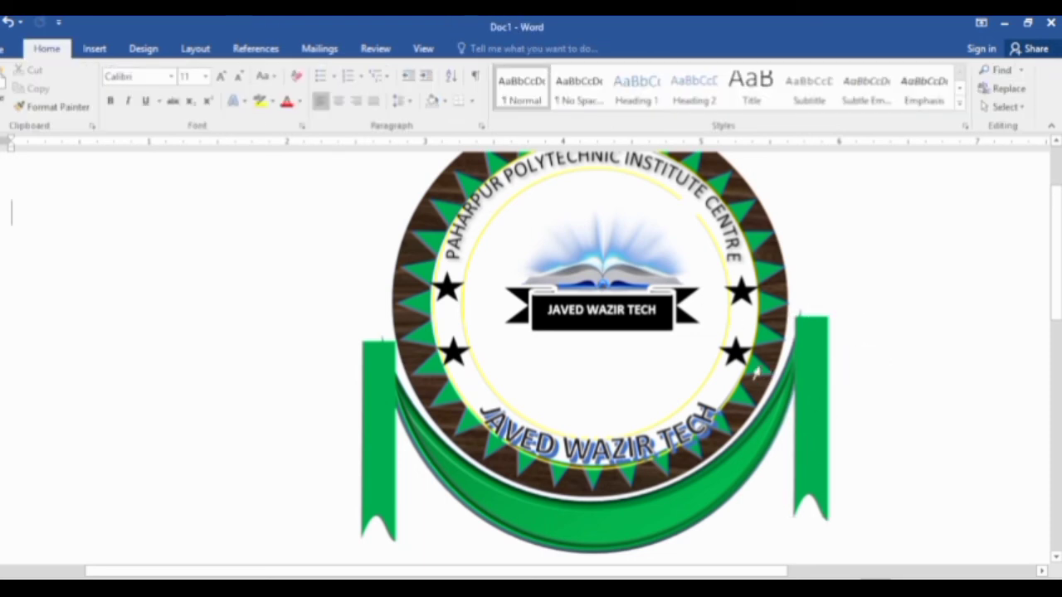
{"action": "scroll", "coordinate": [836, 375], "scroll_direction": "down", "scroll_amount": 1, "text": "ctrl"}
{"action": "scroll", "coordinate": [836, 374], "scroll_direction": "down", "scroll_amount": 1, "text": "ctrl"}
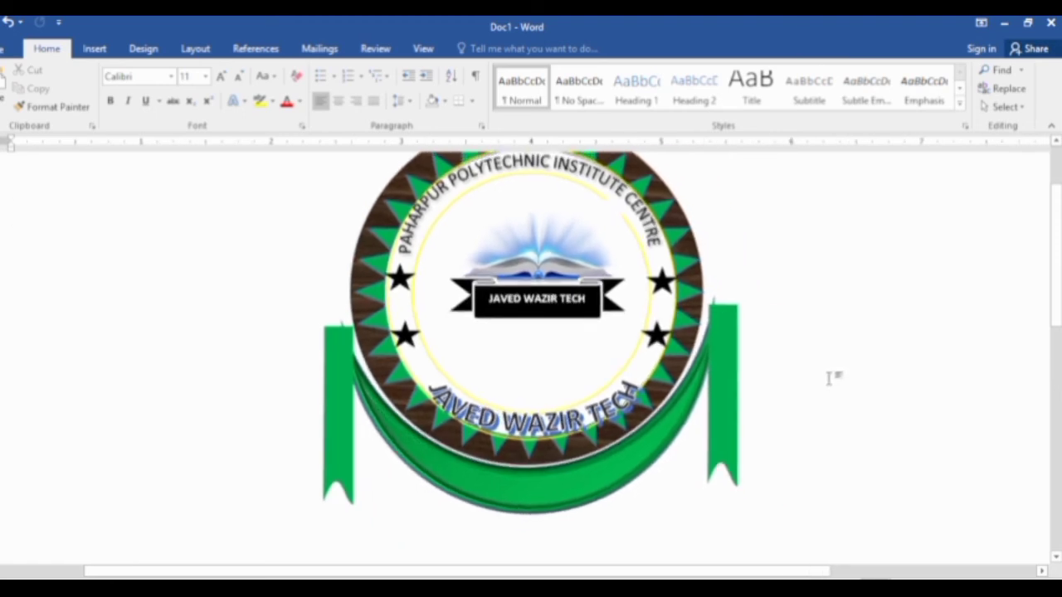
{"action": "scroll", "coordinate": [1047, 349], "scroll_direction": "up", "scroll_amount": 2}
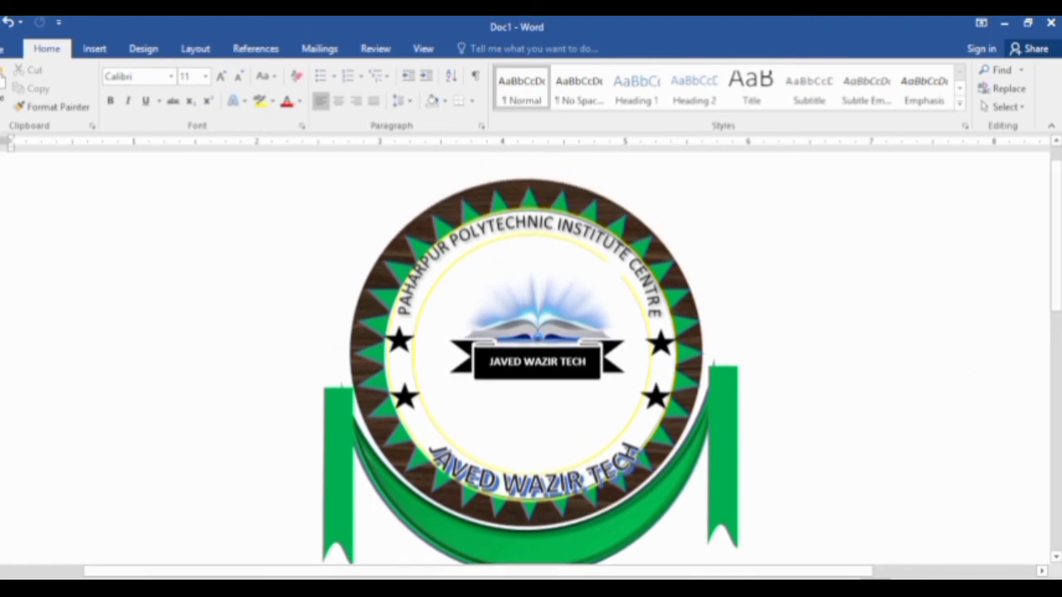
{"action": "mouse_move", "coordinate": [1043, 204]}
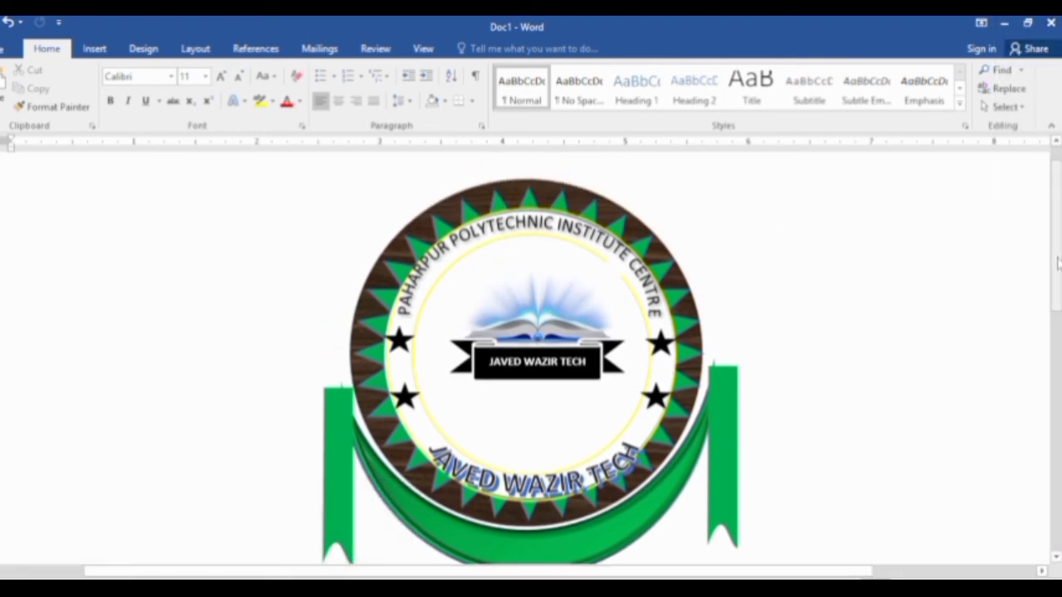
{"action": "left_click_drag", "start_coordinate": [1058, 264], "coordinate": [1058, 268]}
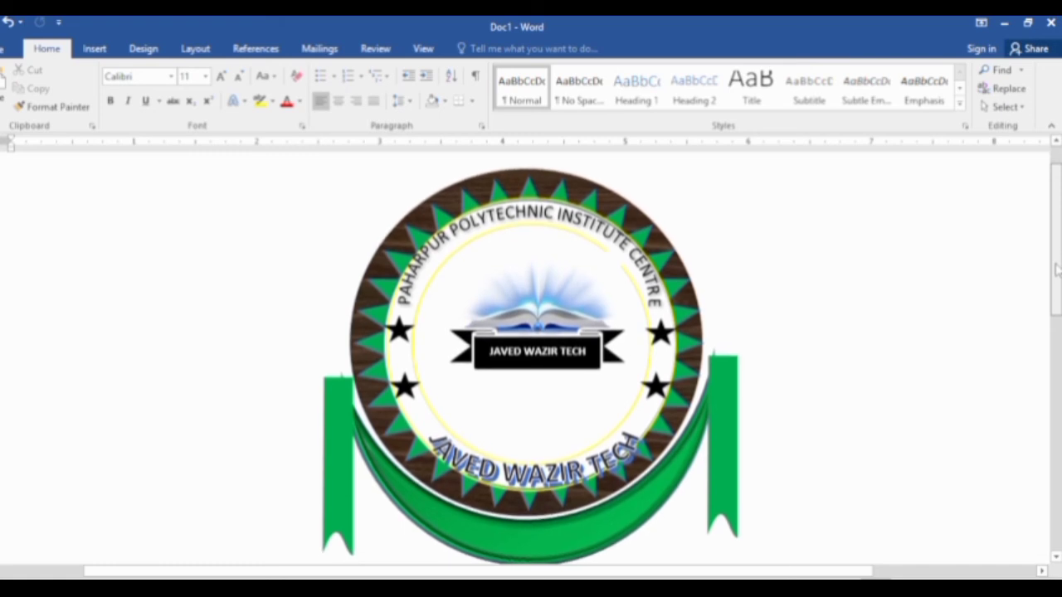